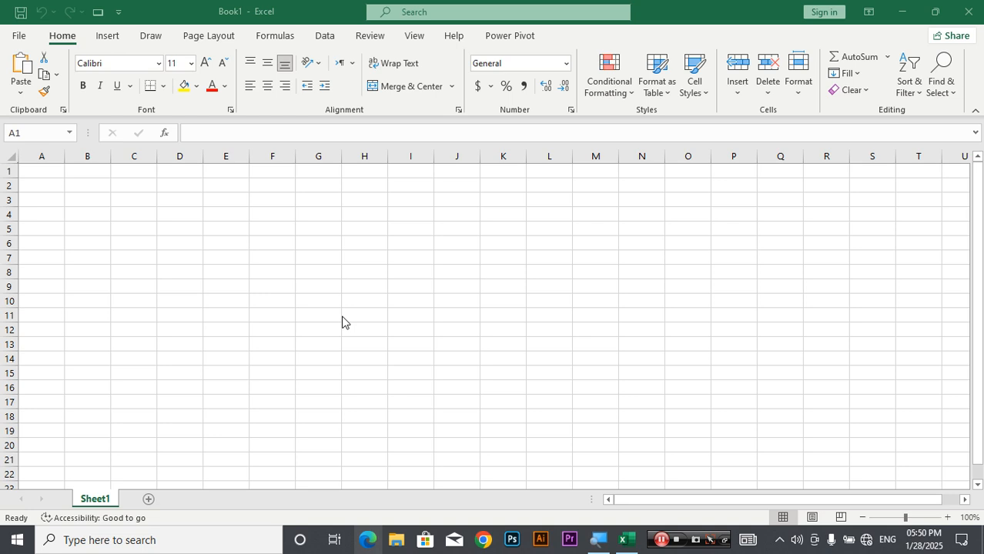
Enlarge the worksheet view to 160%.
click(292, 271)
click(339, 271)
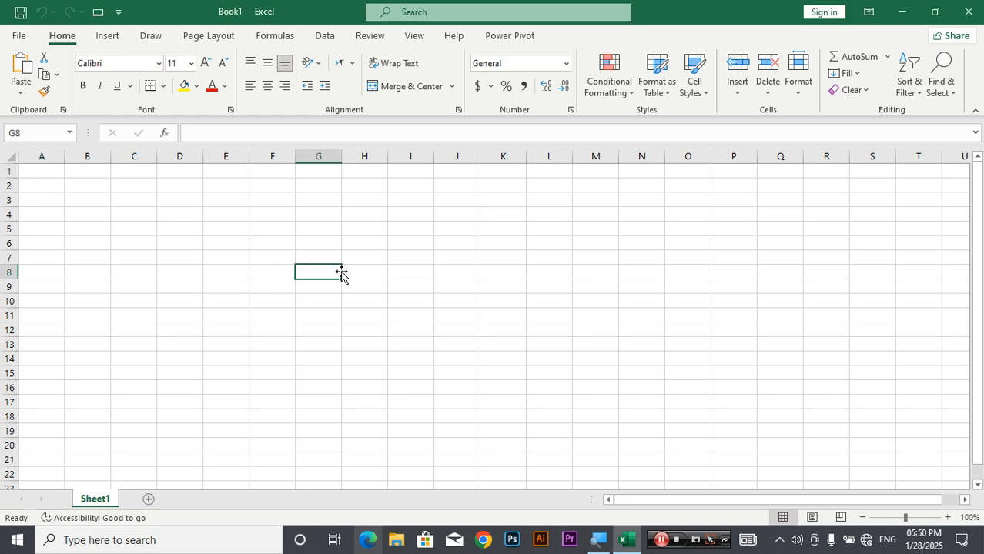
scroll(341, 272, up, 3)
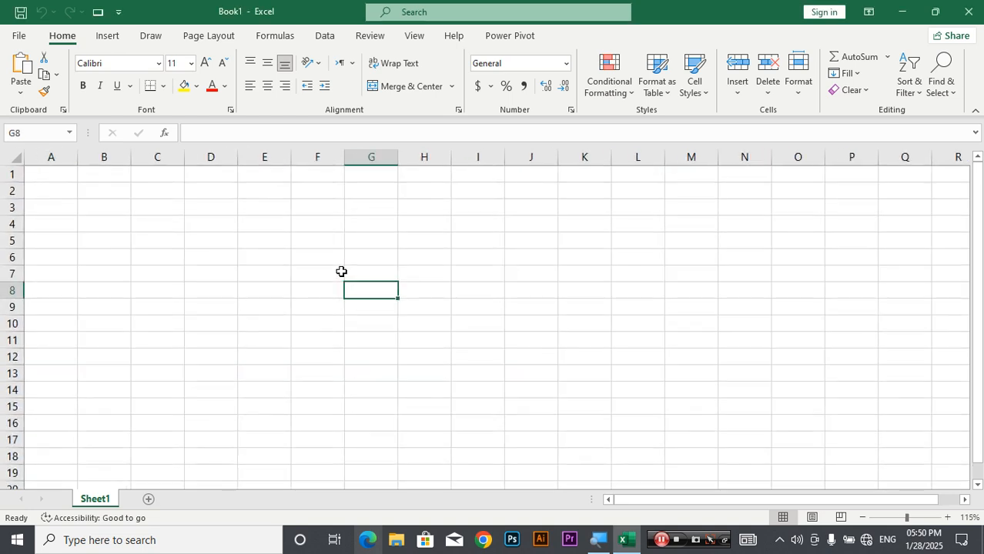
scroll(342, 272, up, 1)
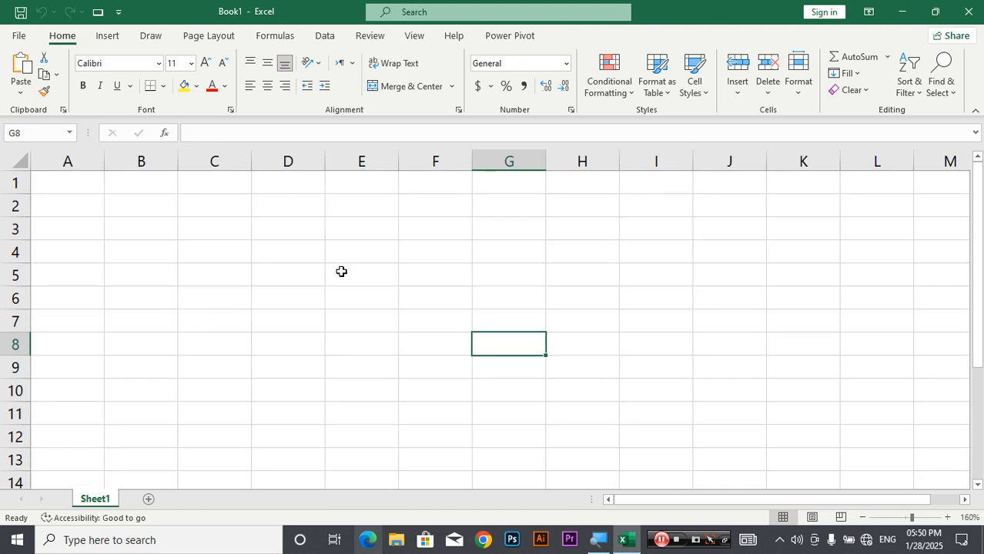
click(259, 284)
click(261, 253)
click(273, 273)
click(268, 250)
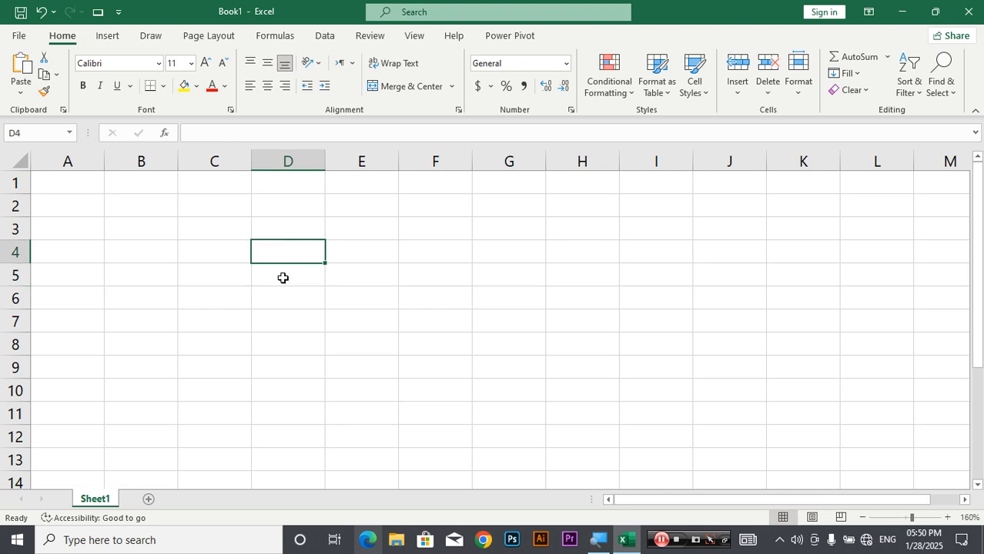
click(281, 271)
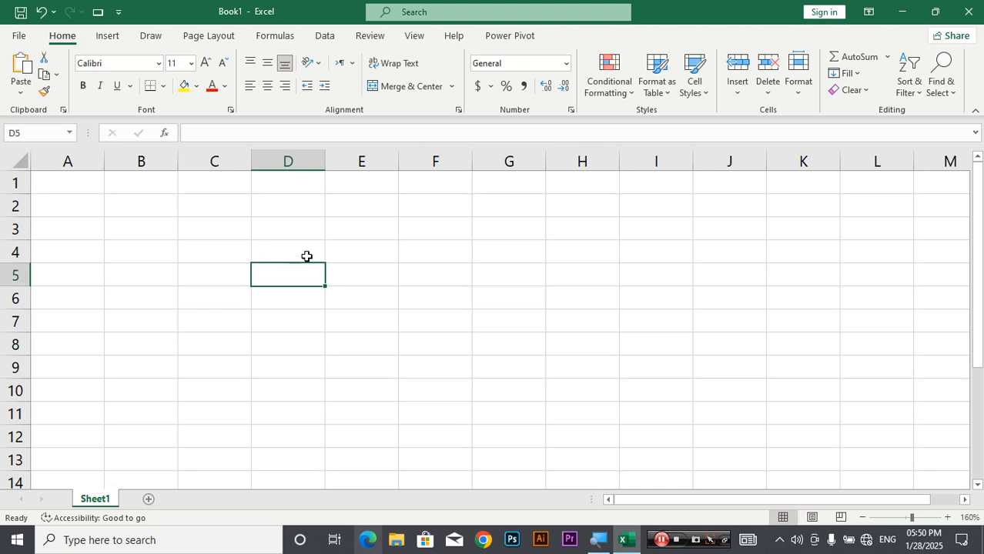
click(305, 255)
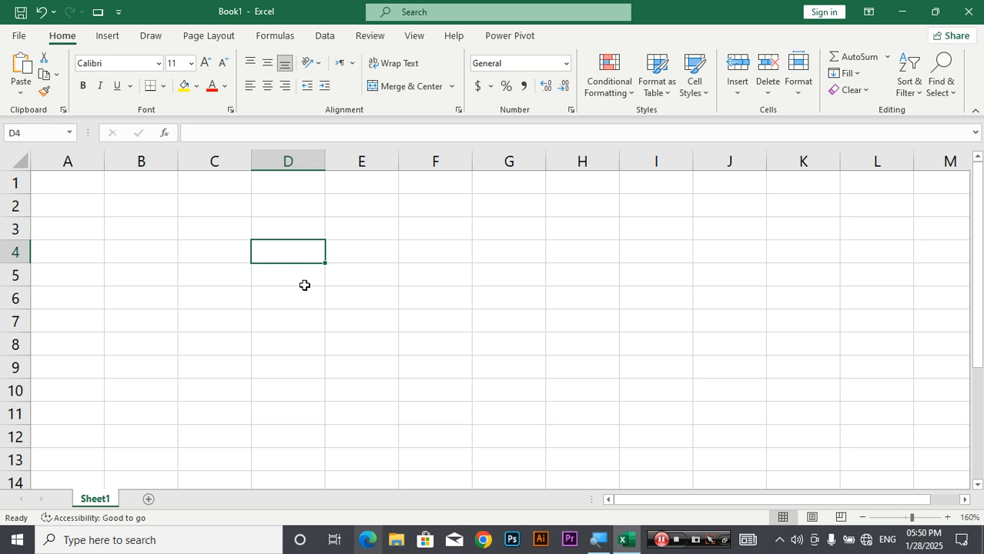
click(303, 284)
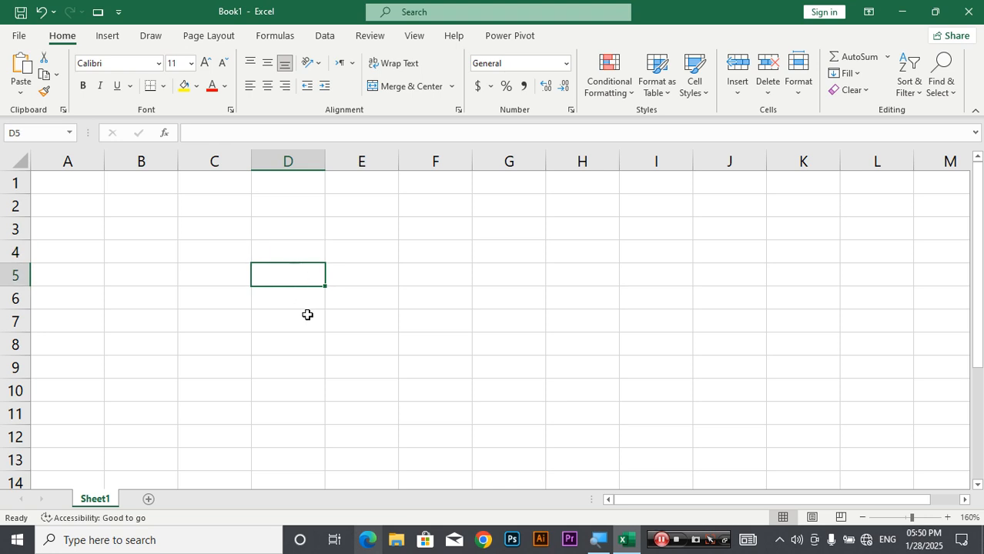
click(191, 273)
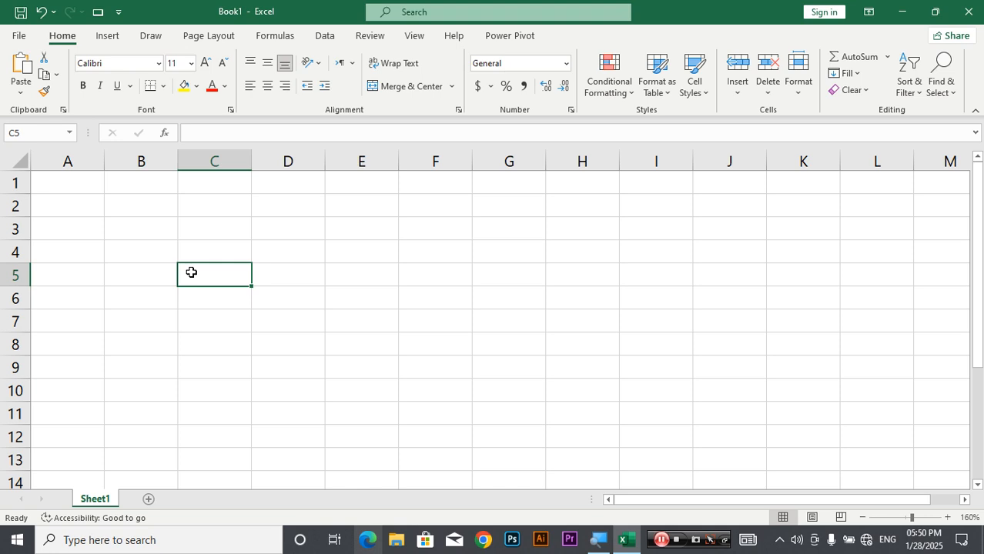
Starting from cell A1, jump to the sheet's last column and back, and to its last row and back.
click(59, 183)
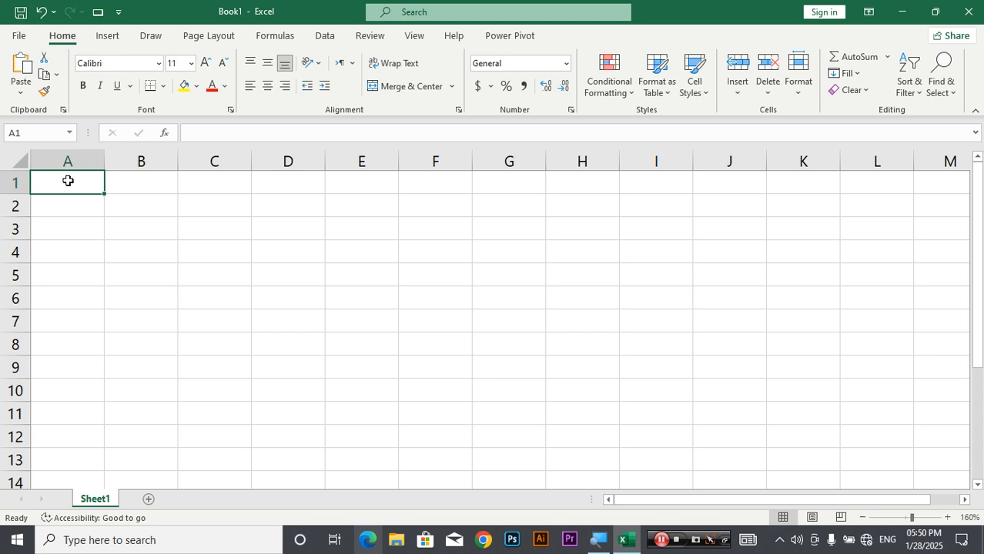
key(ctrl+Right)
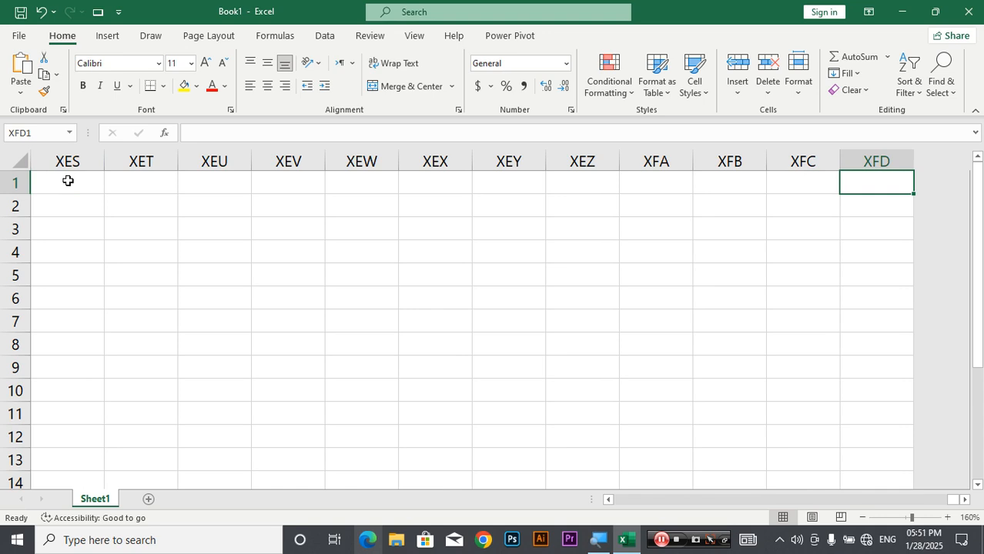
key(ctrl+Home)
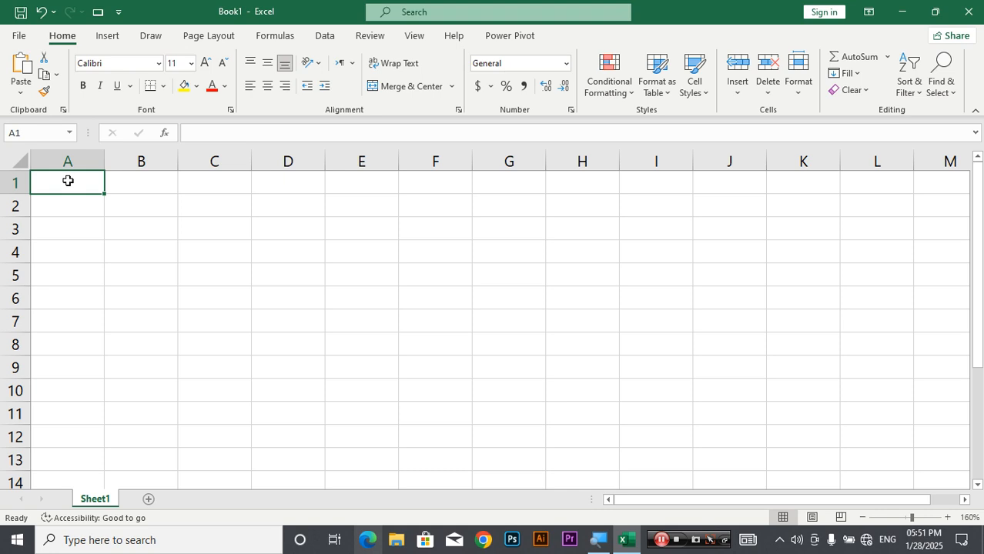
key(ctrl+Down)
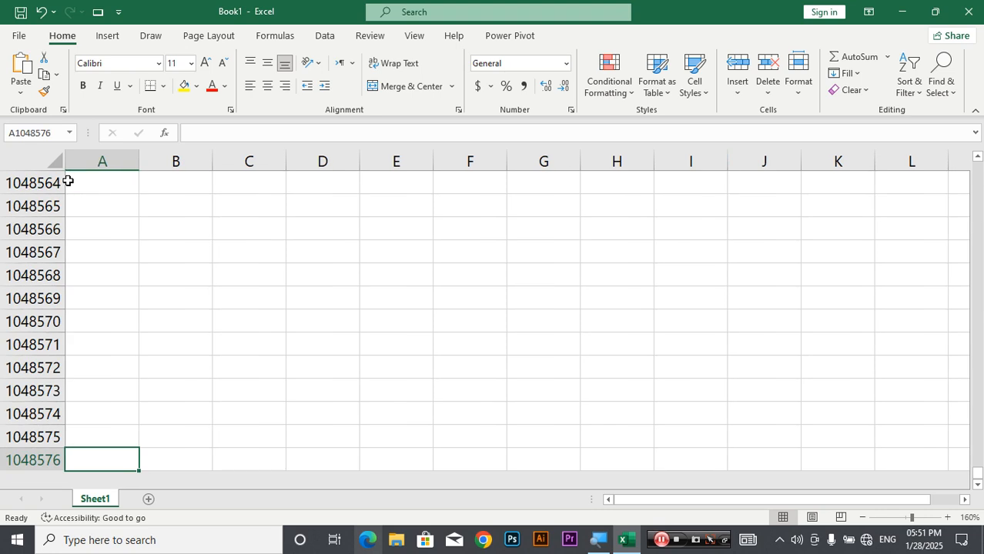
key(ctrl+Up)
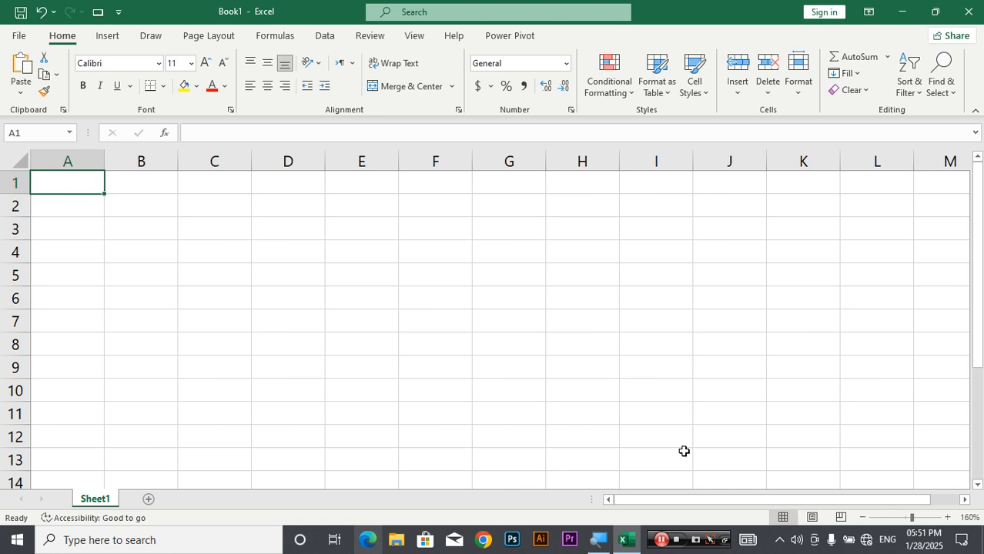
click(662, 541)
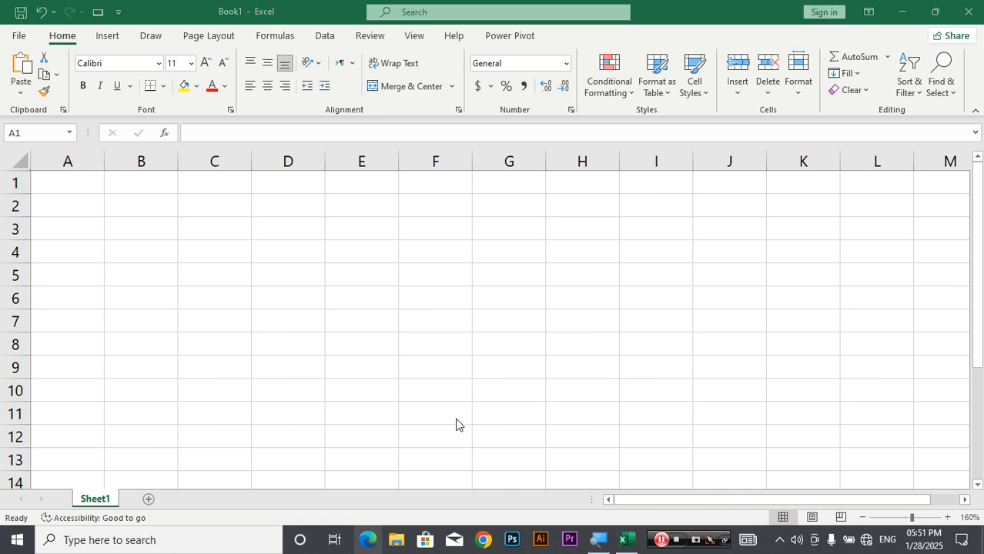
Enter the formula =RAND() in cell D5.
click(295, 274)
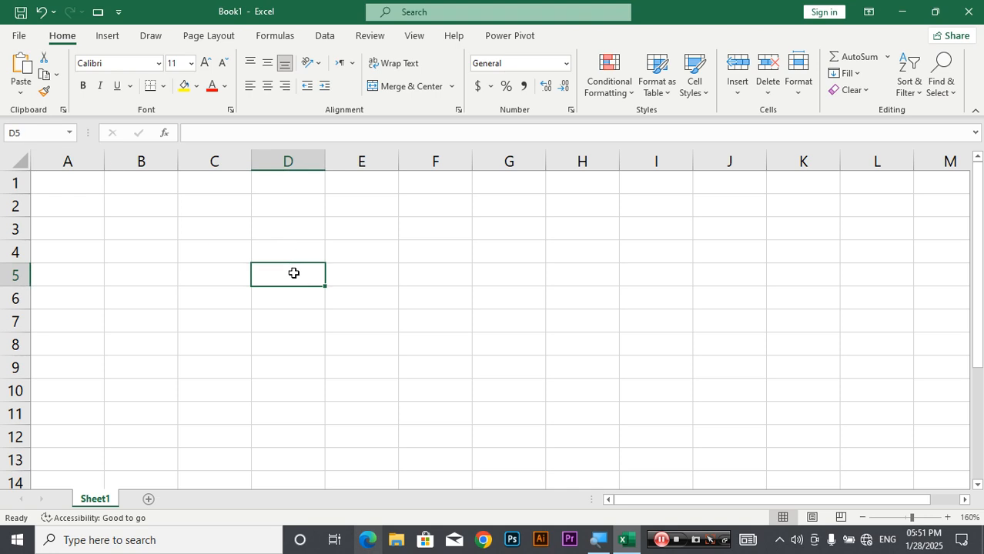
text(=)
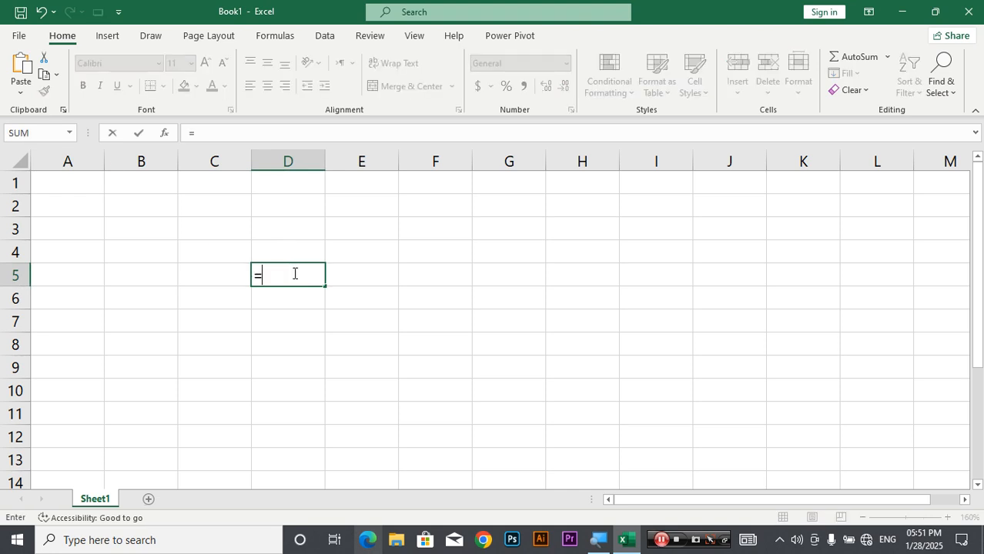
text(rand(0)
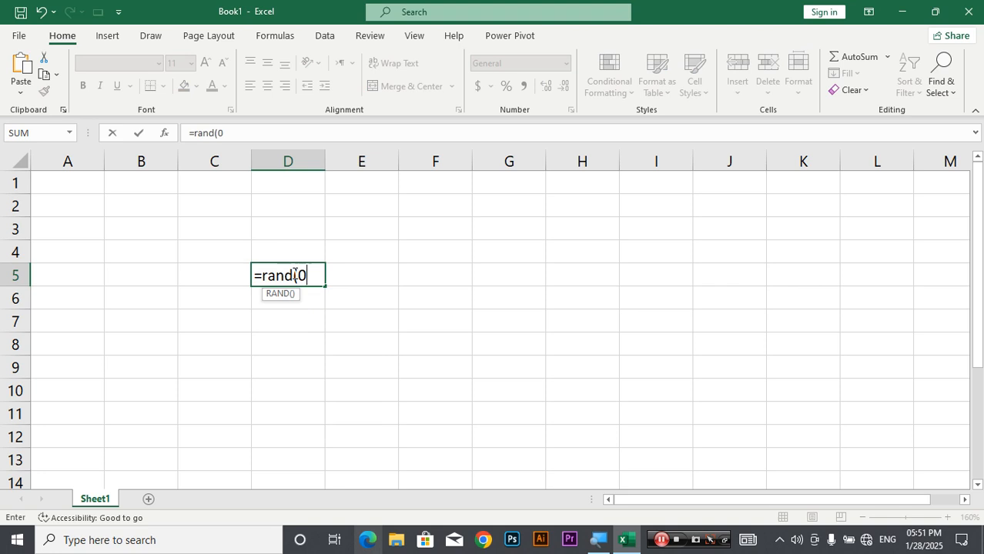
key(BackSpace)
text())
key(Return)
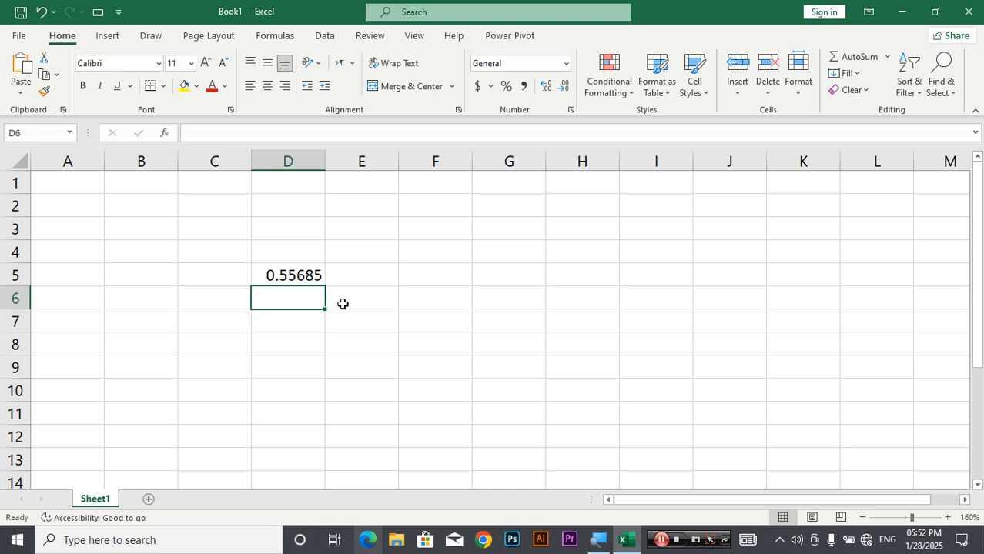
Clear the contents of the range C3:E8.
drag(238, 235, 361, 337)
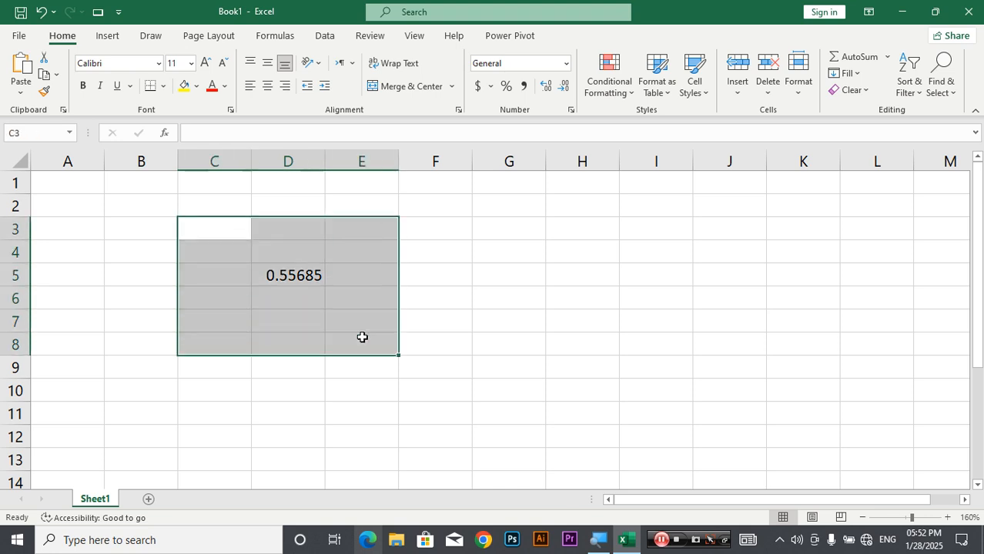
key(Delete)
click(319, 318)
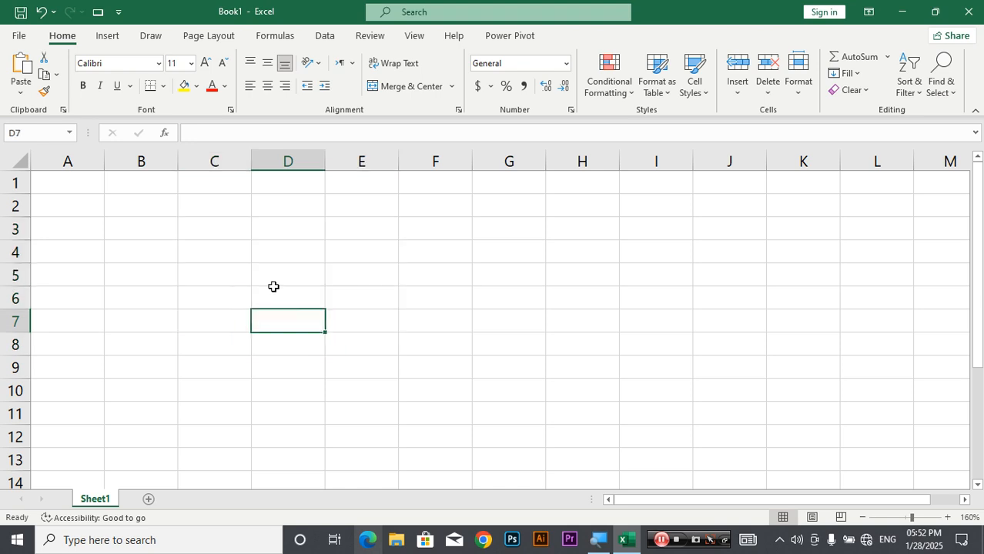
Fill every cell of the range B2:I12 with the same first name in a single entry.
drag(124, 202, 637, 440)
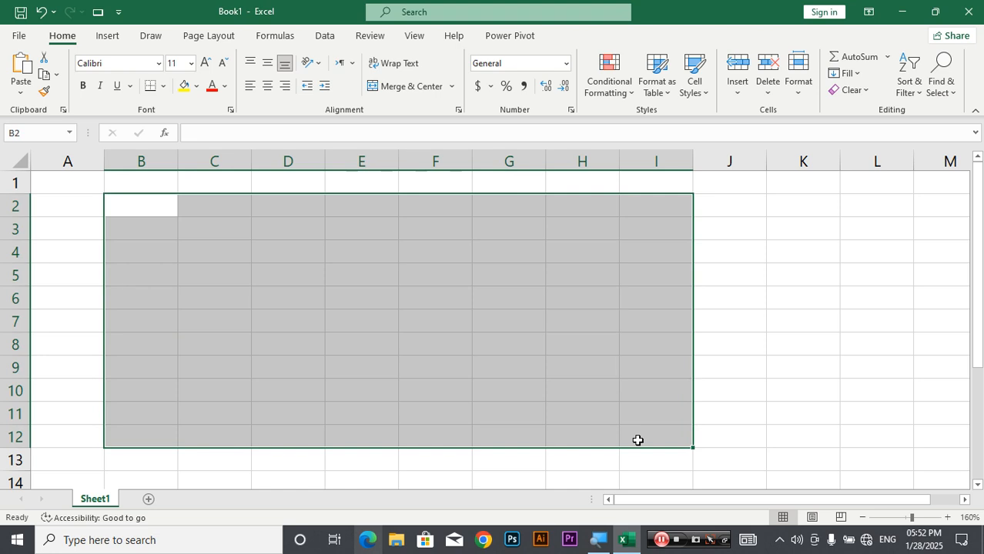
text(Ahmad)
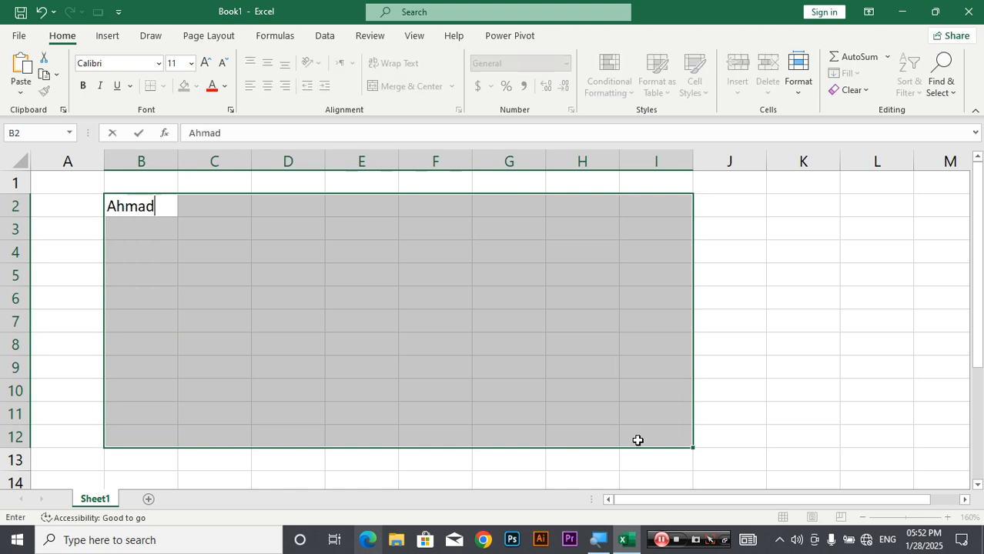
key(ctrl+Return)
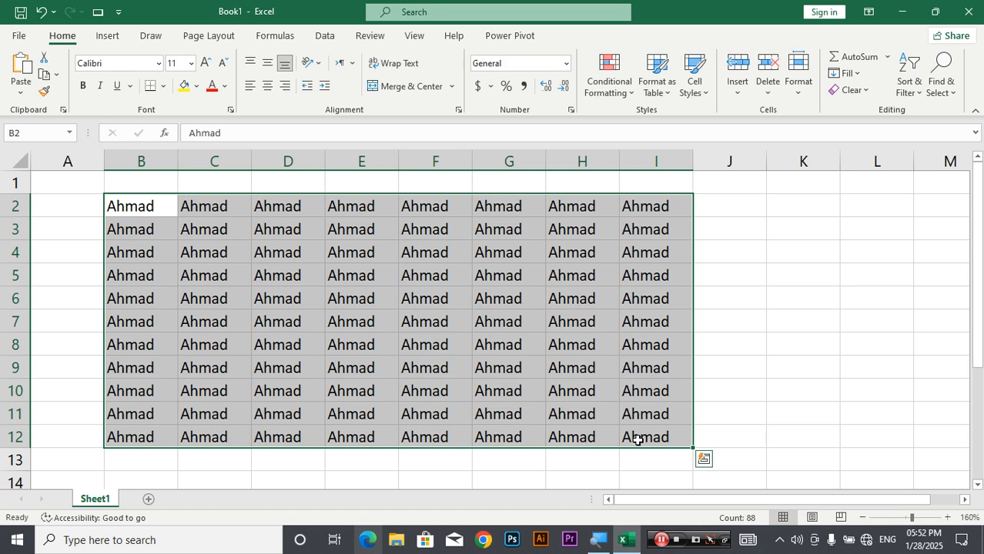
click(275, 256)
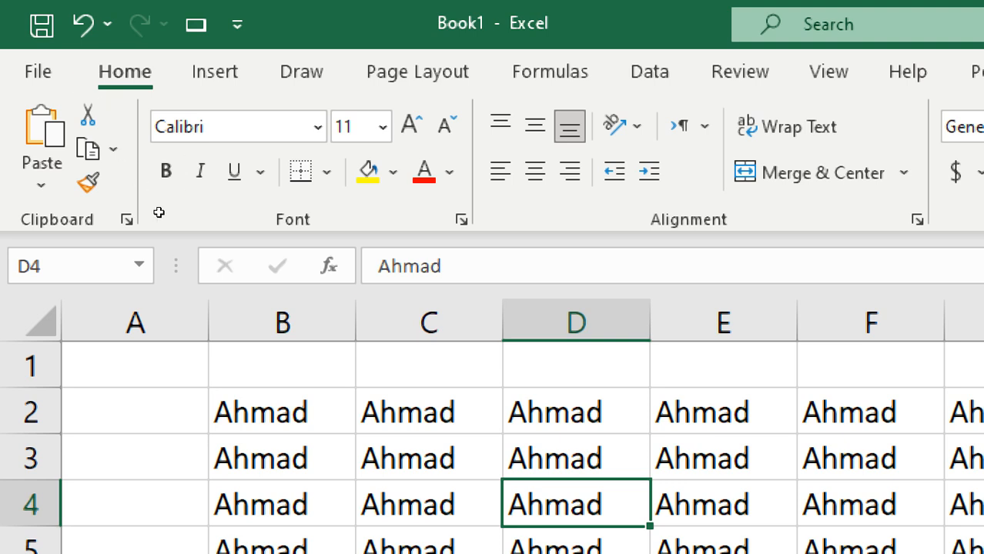
click(314, 423)
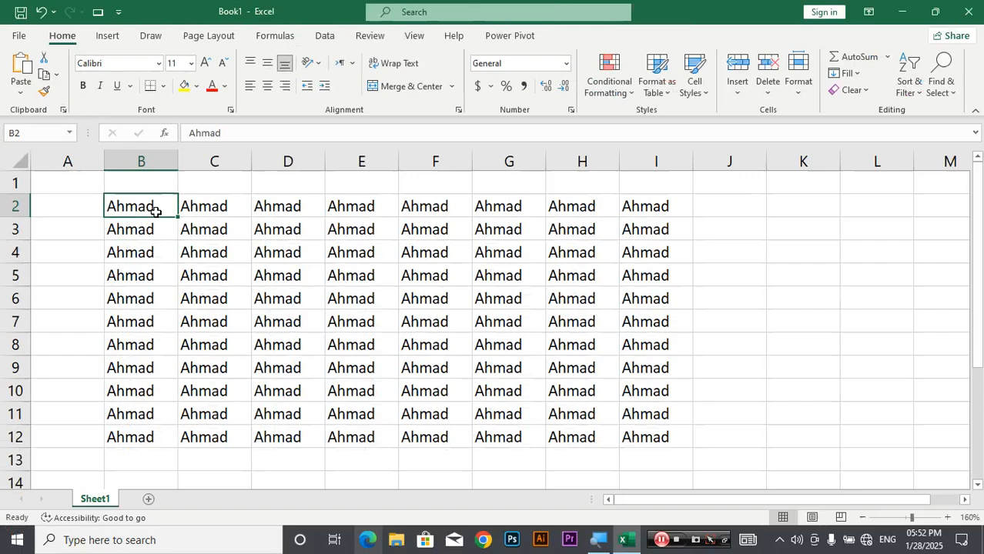
click(205, 271)
drag(140, 202, 477, 395)
drag(120, 202, 655, 439)
click(347, 389)
click(277, 366)
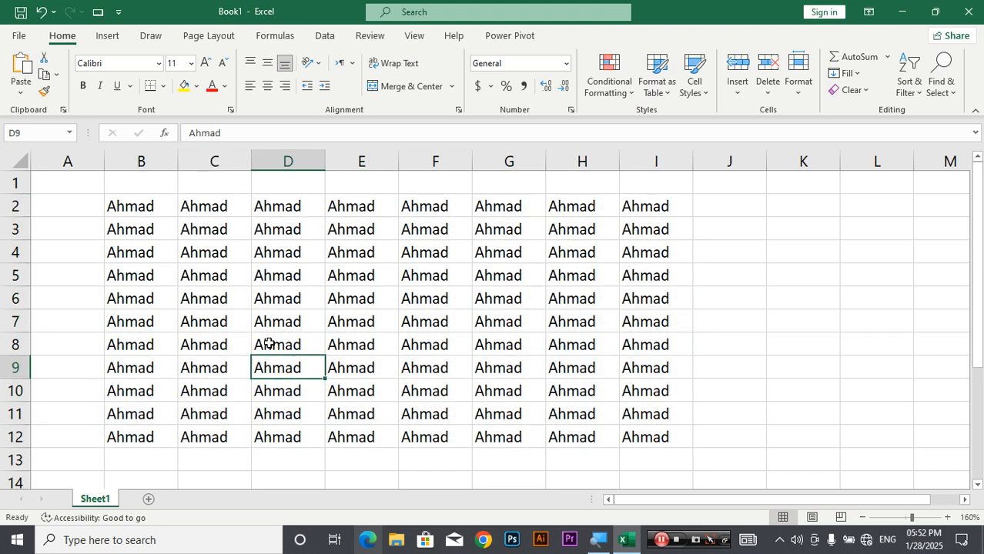
click(213, 313)
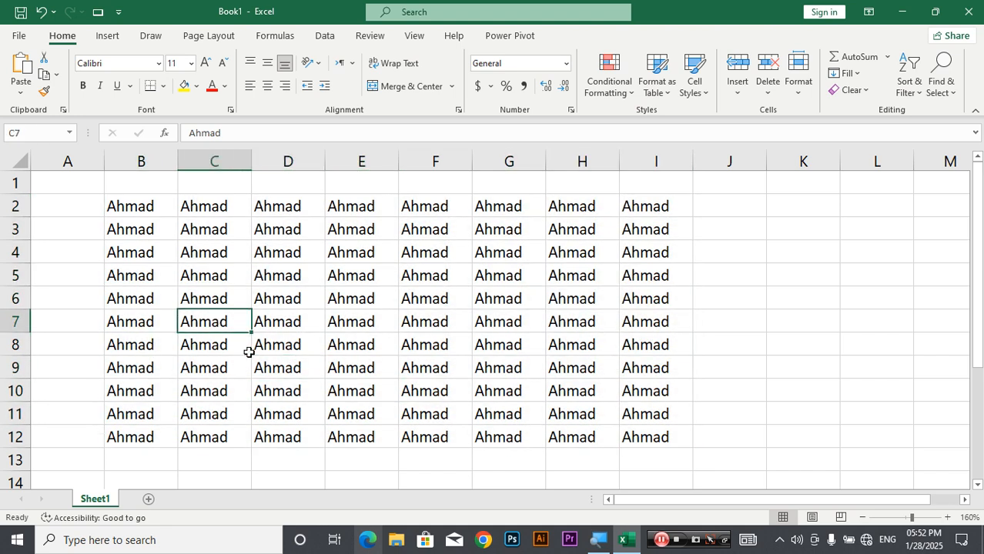
key(ctrl+a)
click(176, 346)
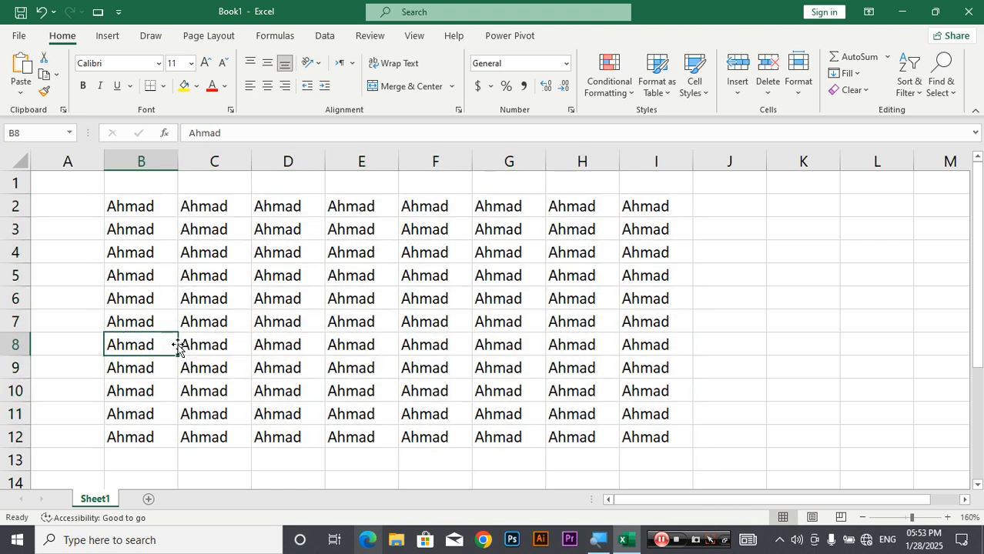
Apply Outside Borders to the whole filled block B2:I12.
key(ctrl+a)
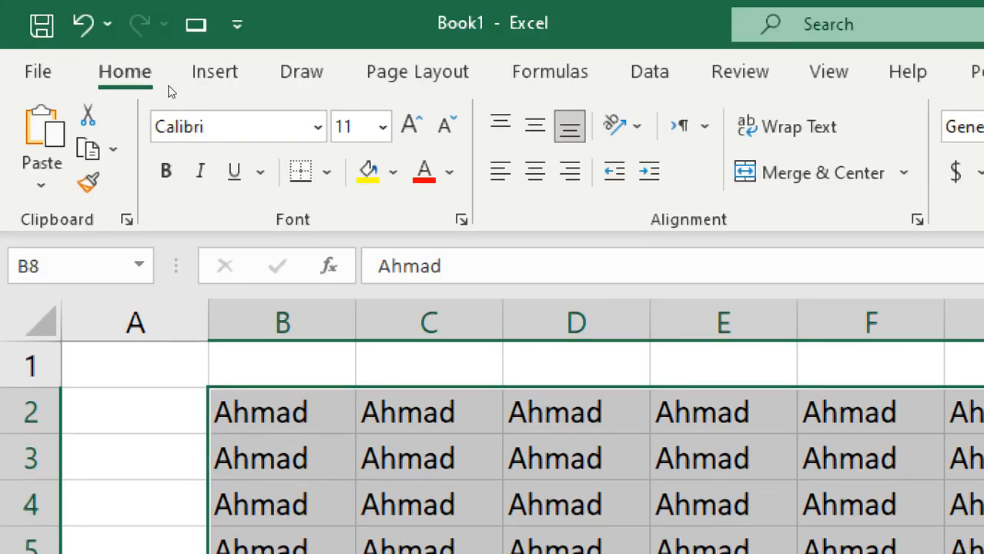
click(327, 171)
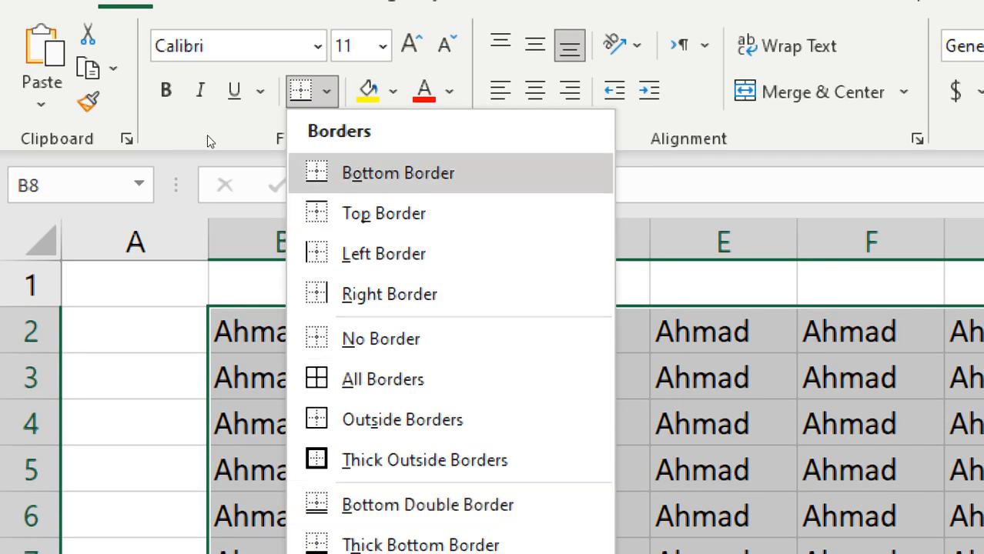
key(Down)
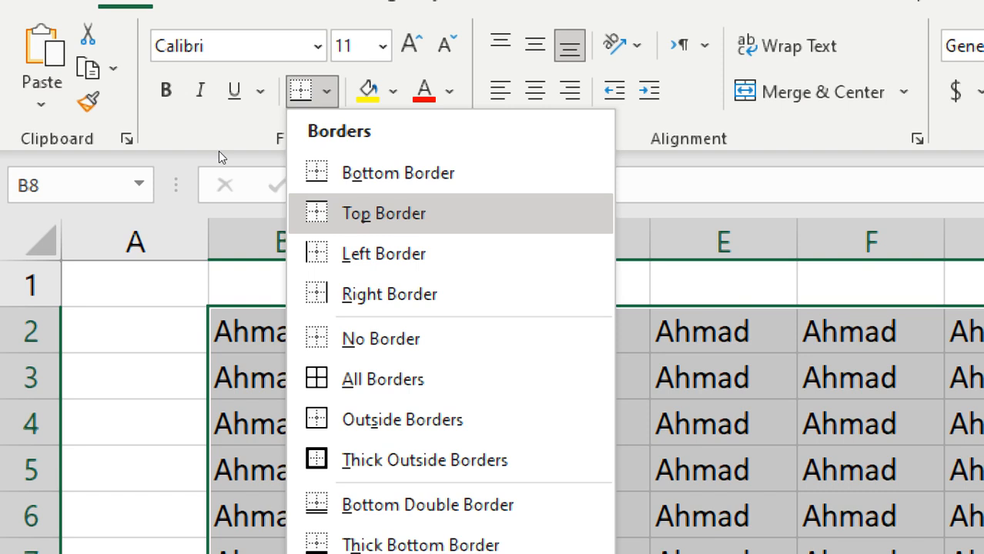
key(Down)
key(Down)
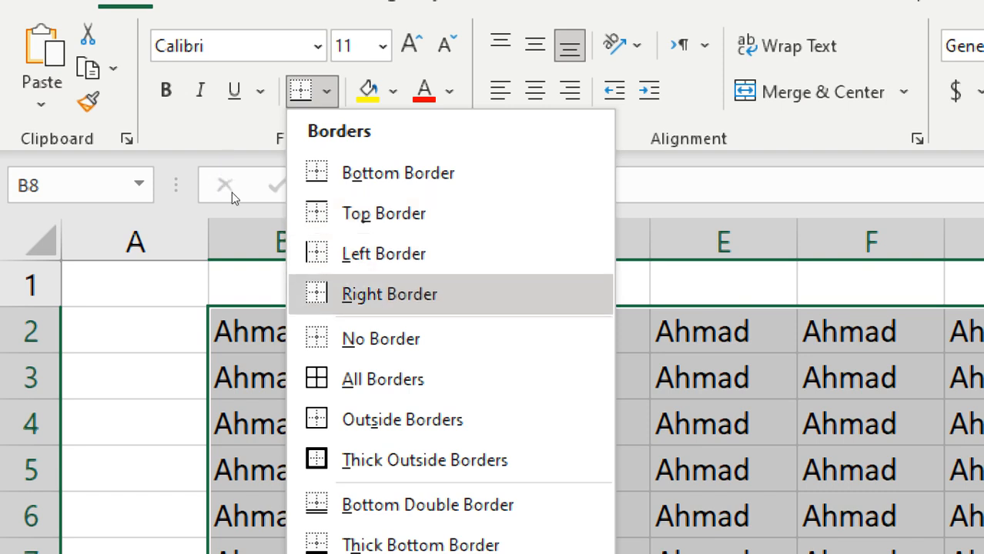
key(Down)
key(Down)
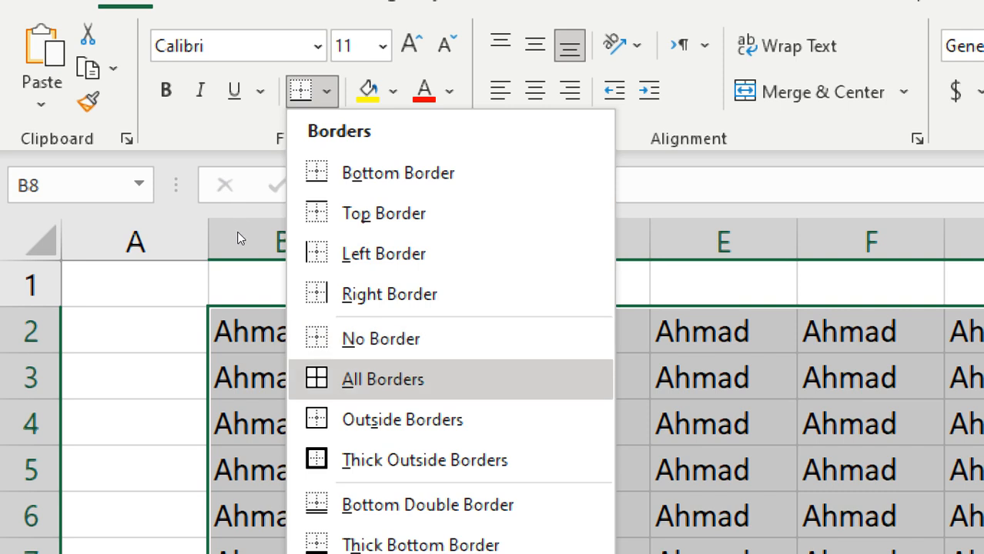
key(Down)
key(Down)
key(Down)
key(Down)
key(Down)
key(Up)
key(Up)
key(Up)
key(Up)
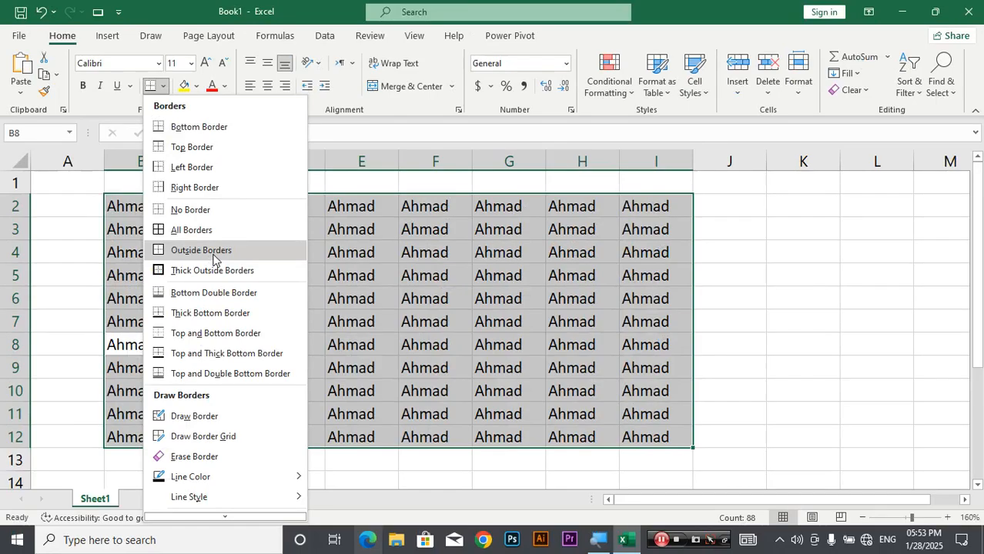
key(Return)
click(308, 298)
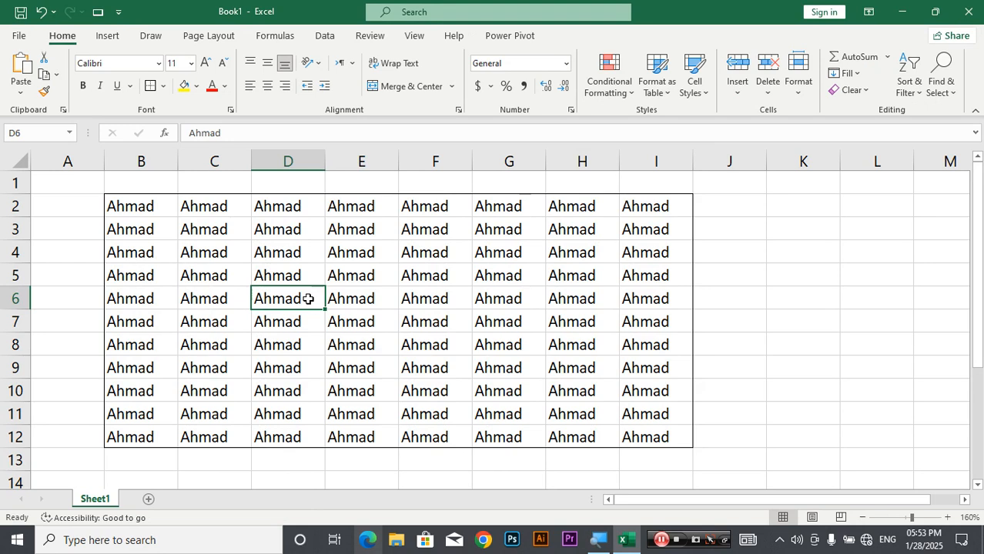
Apply Thick Outside Borders to the whole filled block B2:I12.
key(ctrl+a)
key(ctrl+q)
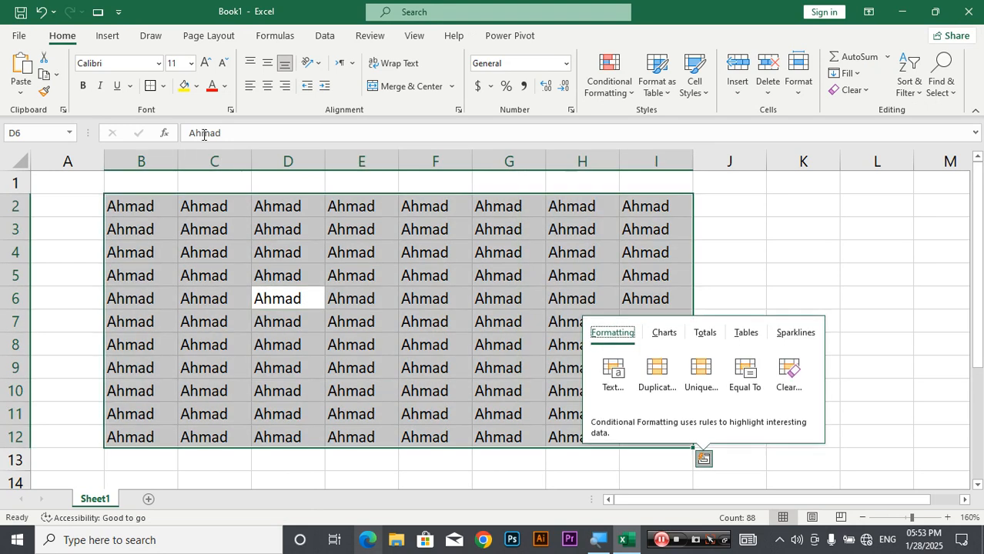
click(163, 85)
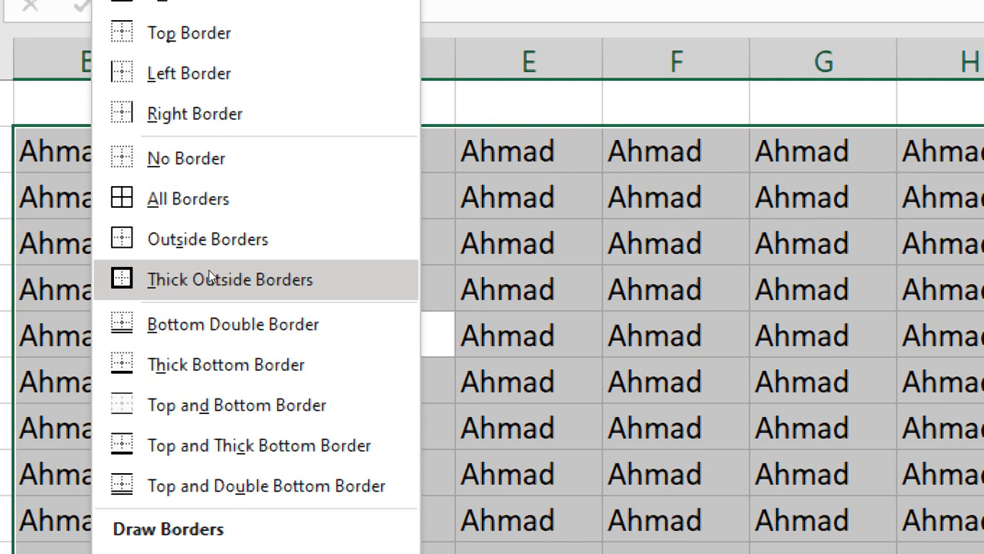
click(209, 274)
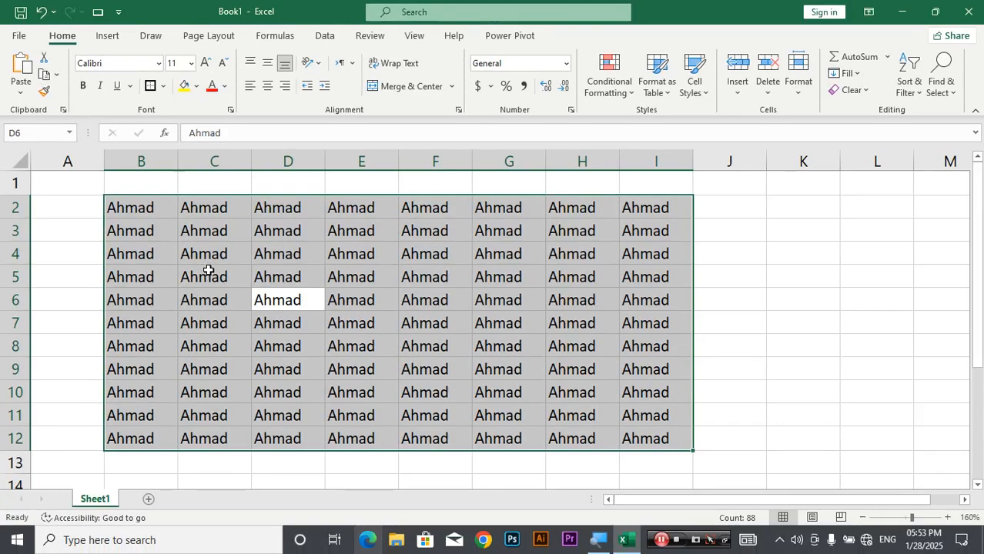
click(243, 292)
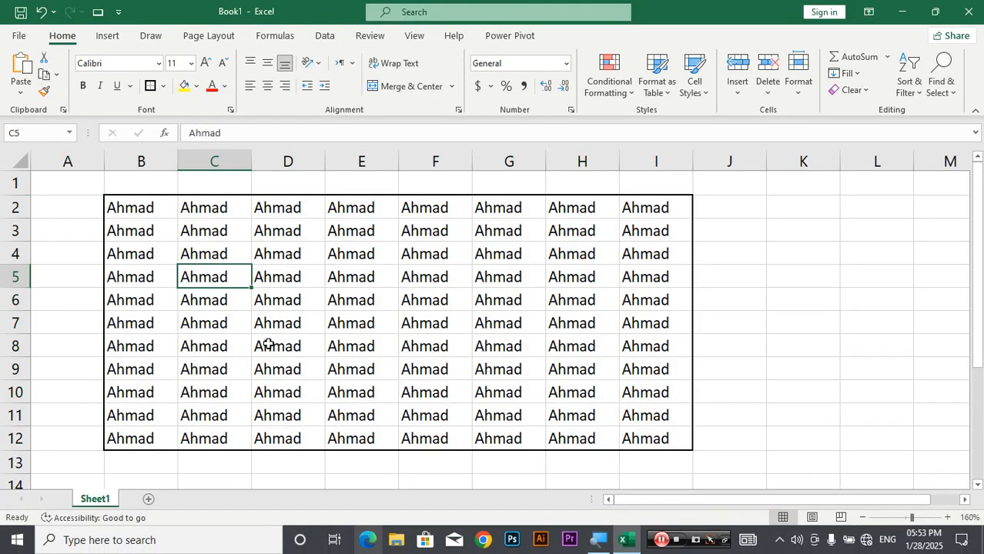
Apply a Bottom Double Border to the whole filled block B2:I12.
key(ctrl+a)
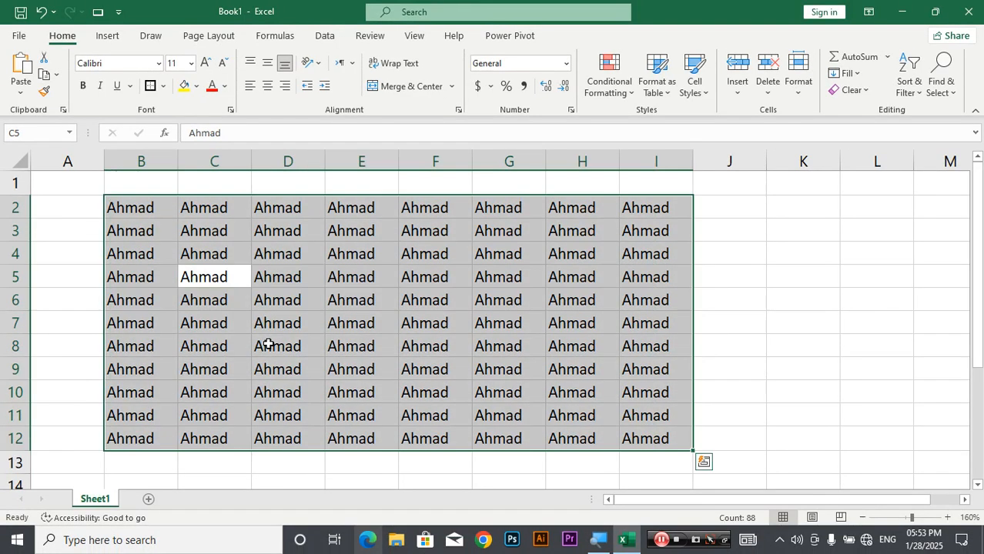
click(163, 86)
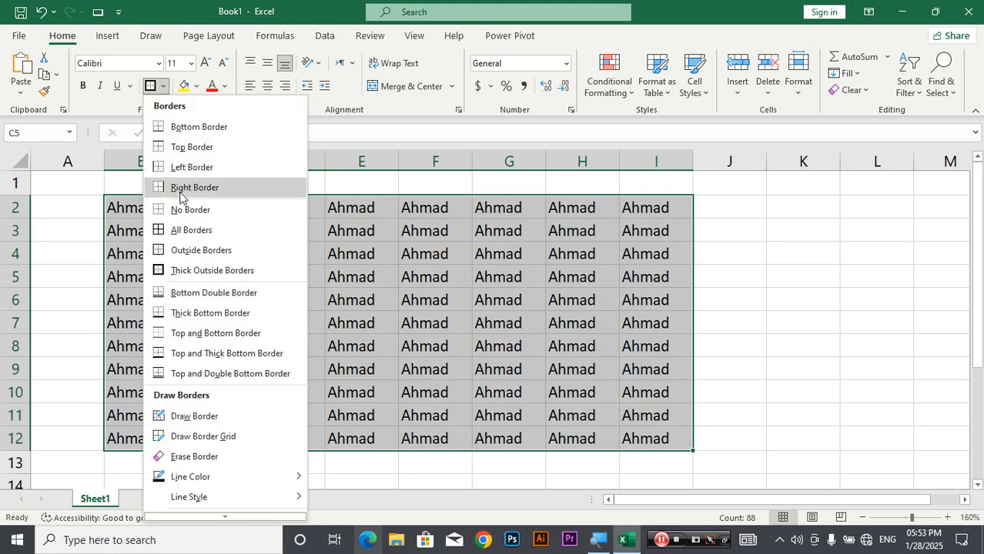
click(214, 293)
click(226, 325)
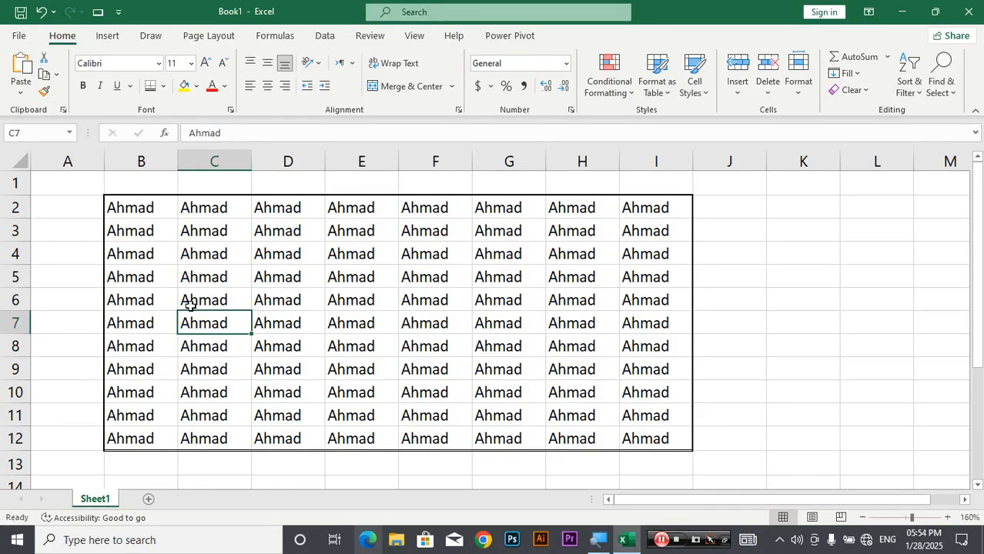
Make the text of the whole block B2:I12 bold, without italics.
click(196, 271)
key(ctrl+a)
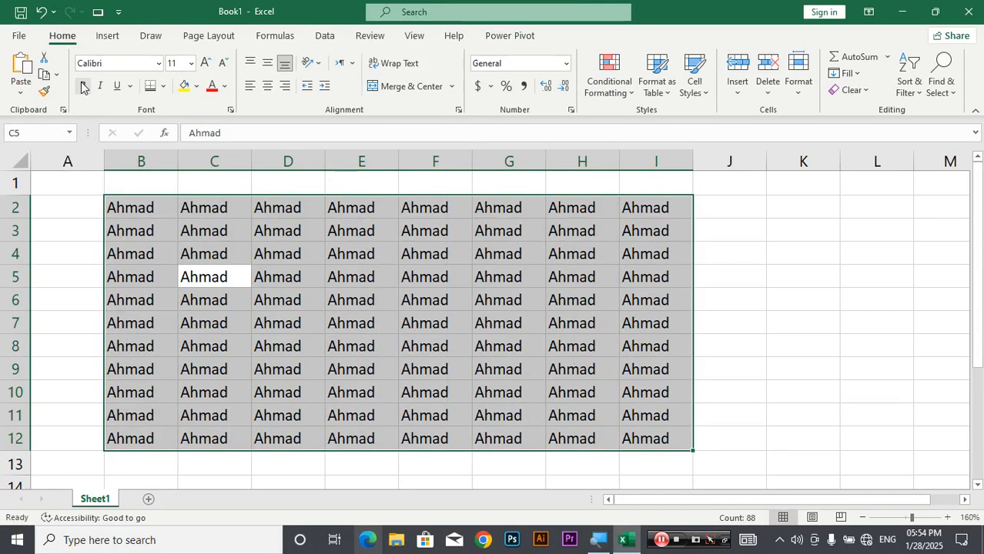
click(165, 171)
click(101, 86)
click(102, 87)
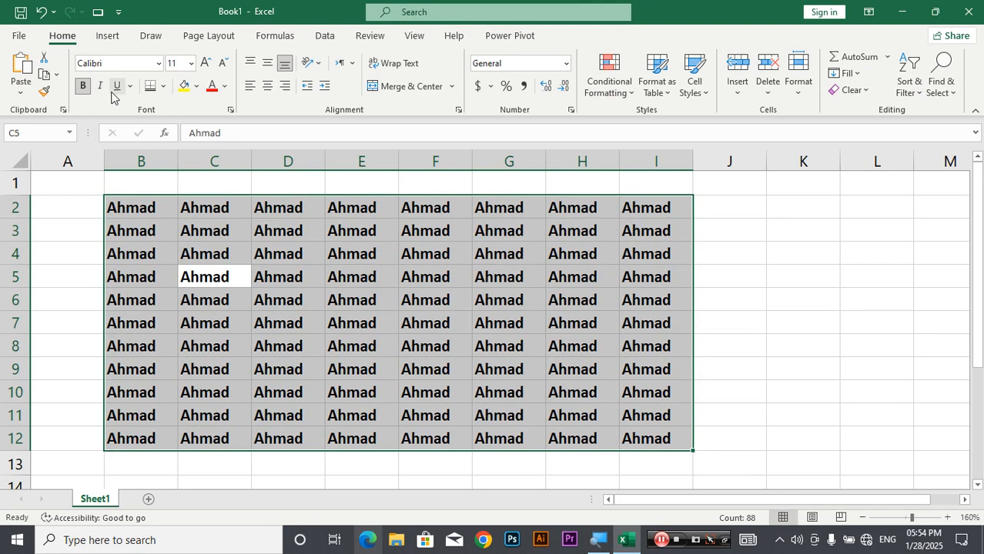
Try single and double underline on the text of B2:I12 and remove the underlining.
click(117, 86)
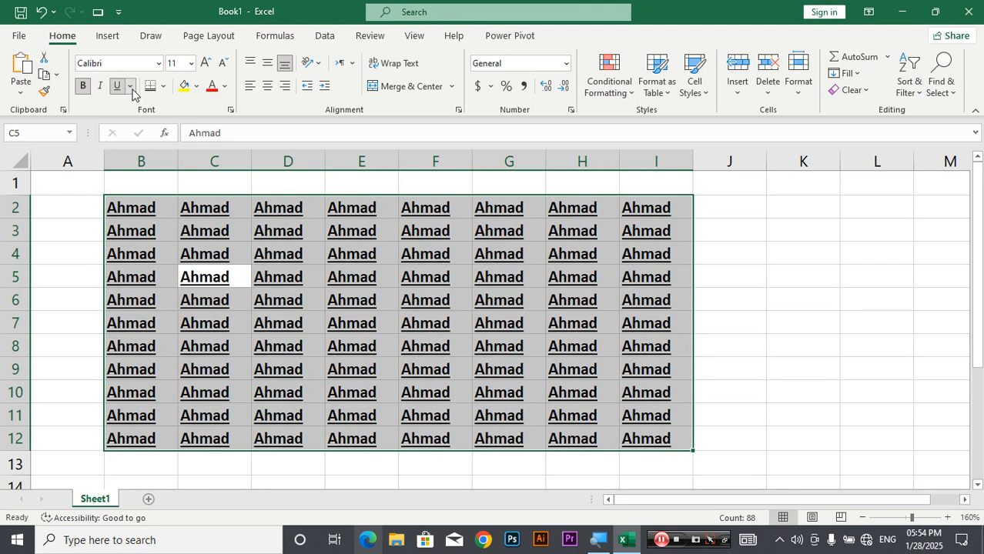
click(131, 87)
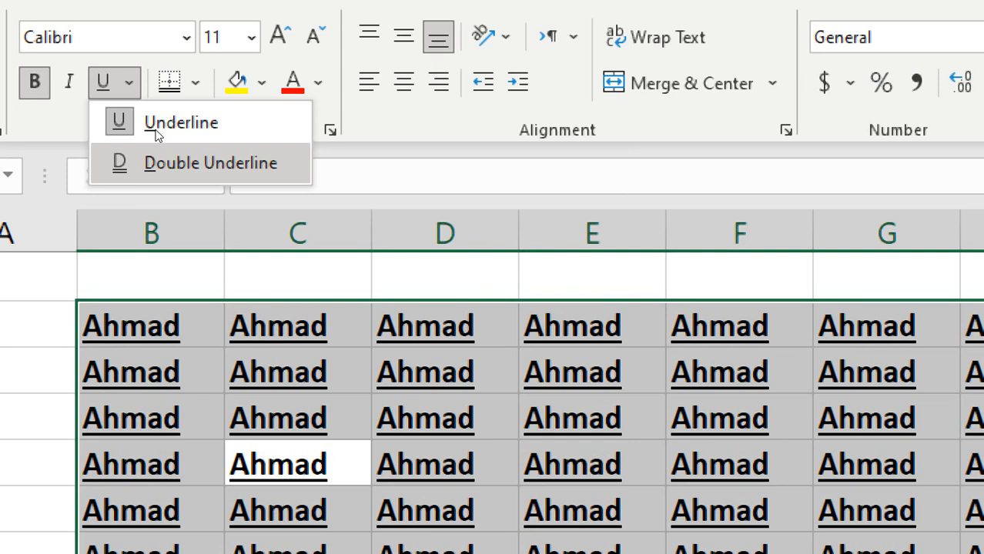
click(166, 163)
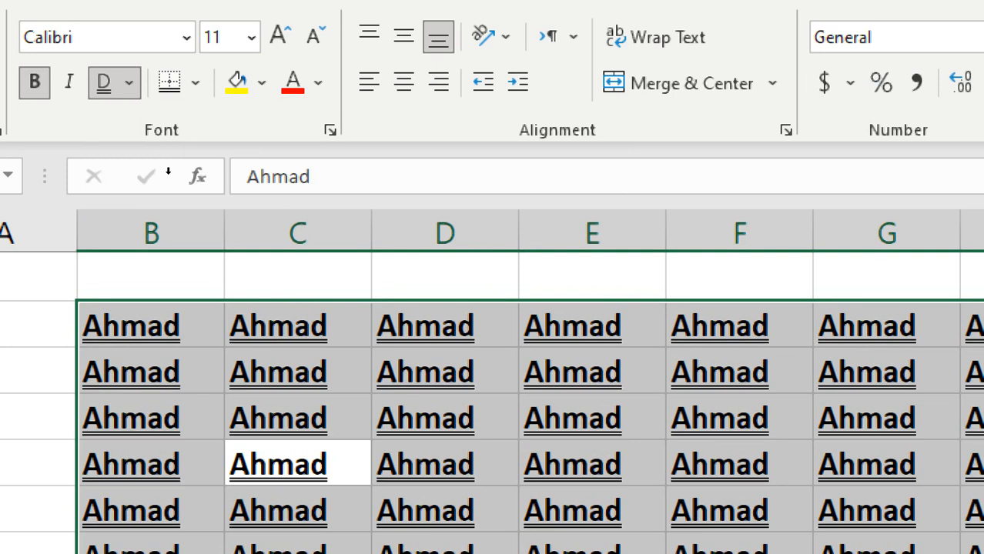
click(131, 83)
click(138, 113)
click(120, 82)
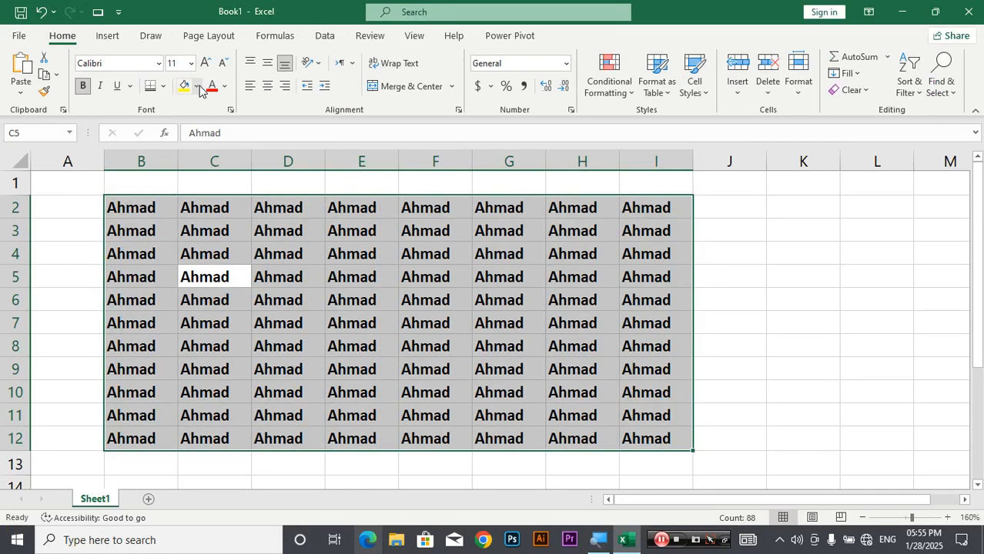
Fill the cells of the block B2:I12 with a light blue theme color.
click(198, 86)
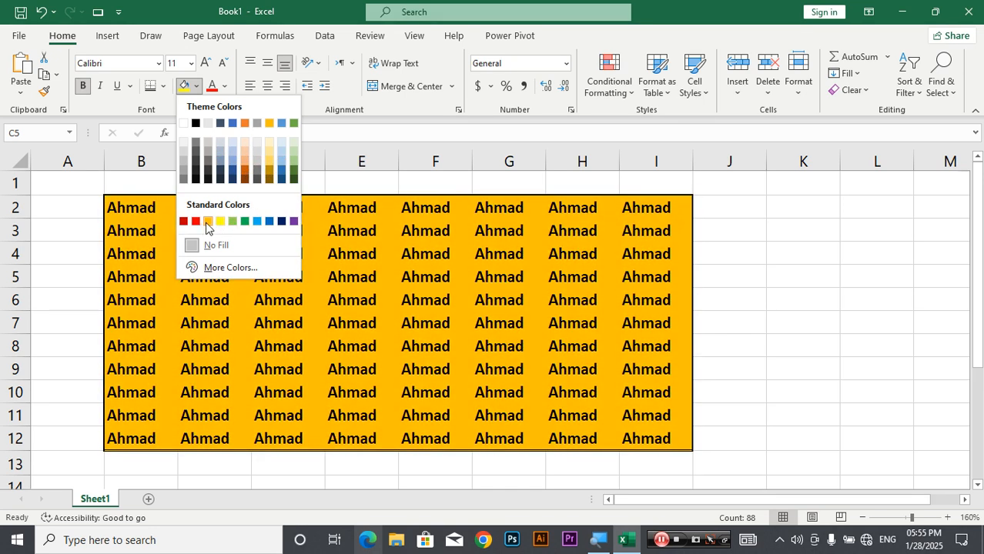
click(280, 164)
click(246, 277)
click(249, 320)
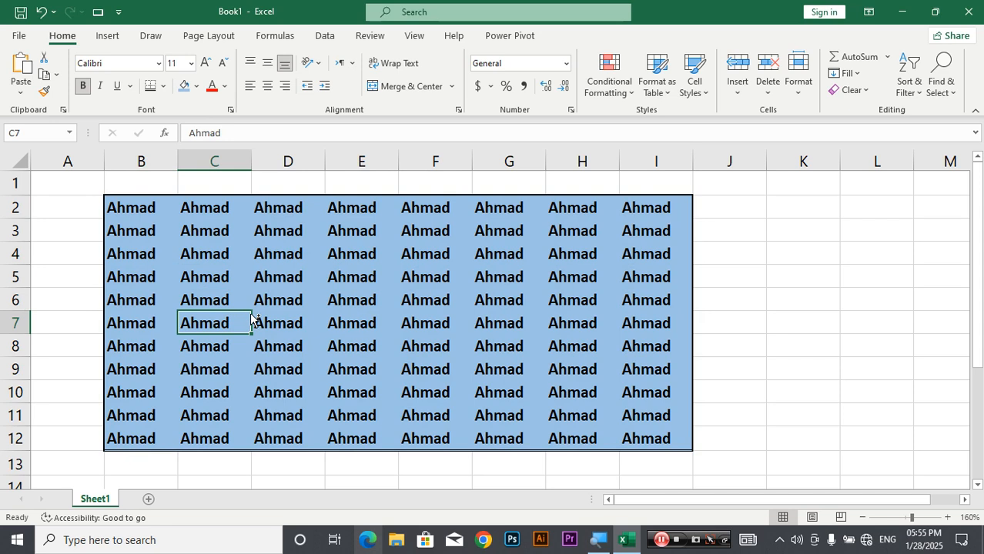
Apply All Borders to every cell of the block B2:I12.
key(ctrl+a)
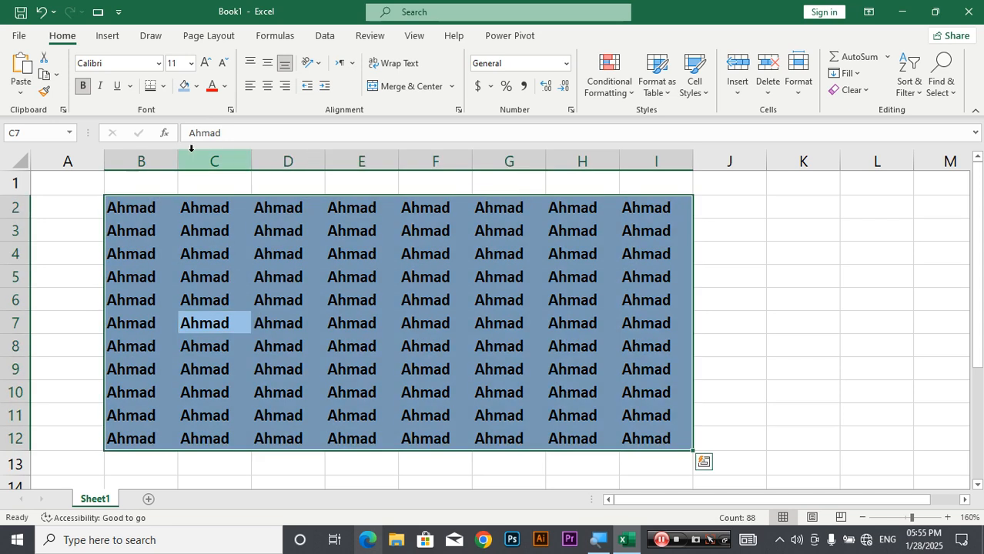
click(163, 86)
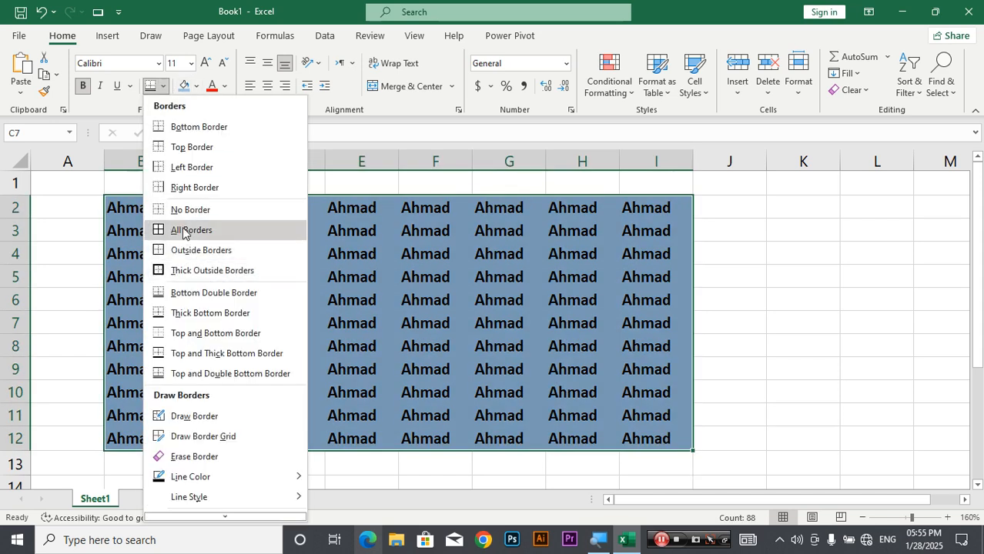
click(189, 229)
click(235, 296)
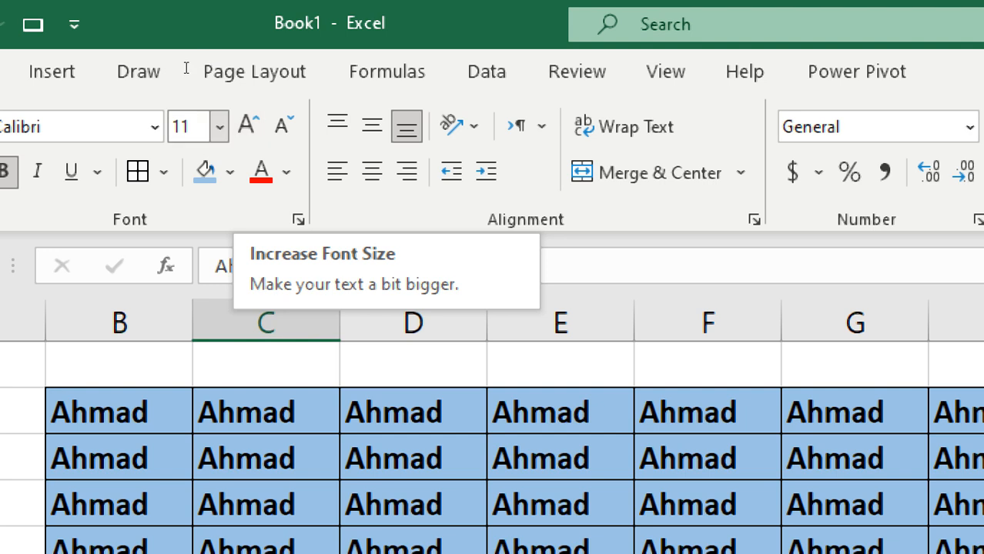
Try the Impact font on cell C6 and undo the font change.
click(219, 127)
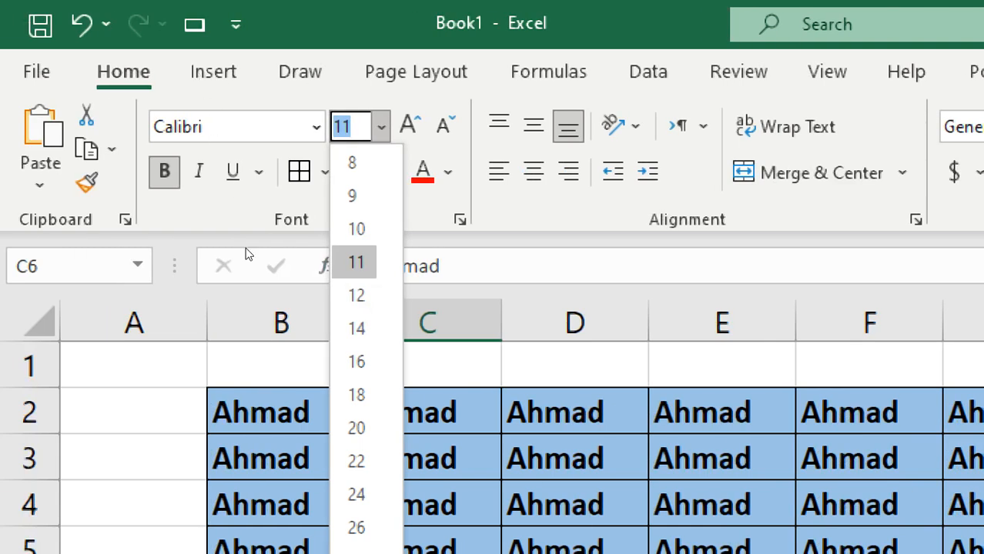
click(136, 65)
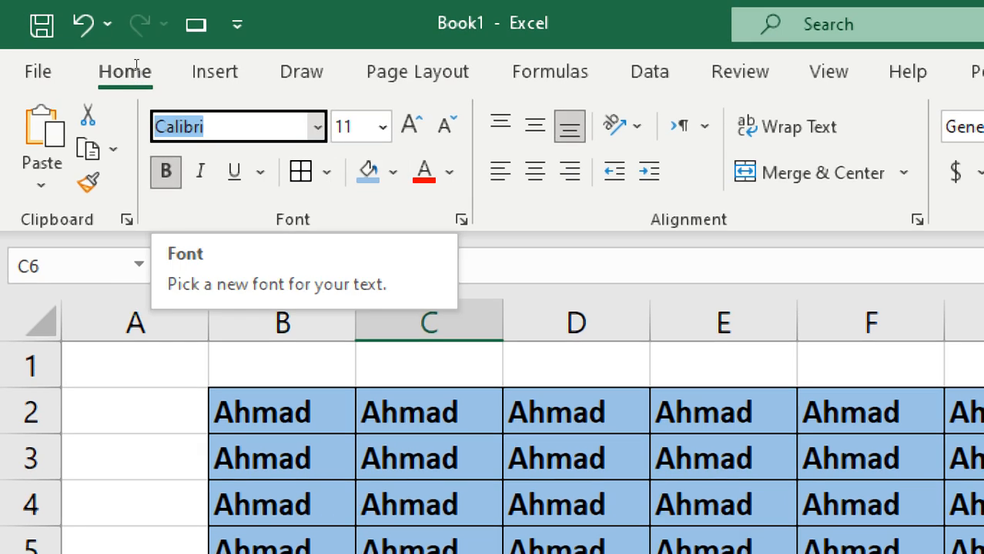
key(BackSpace)
text(Impact)
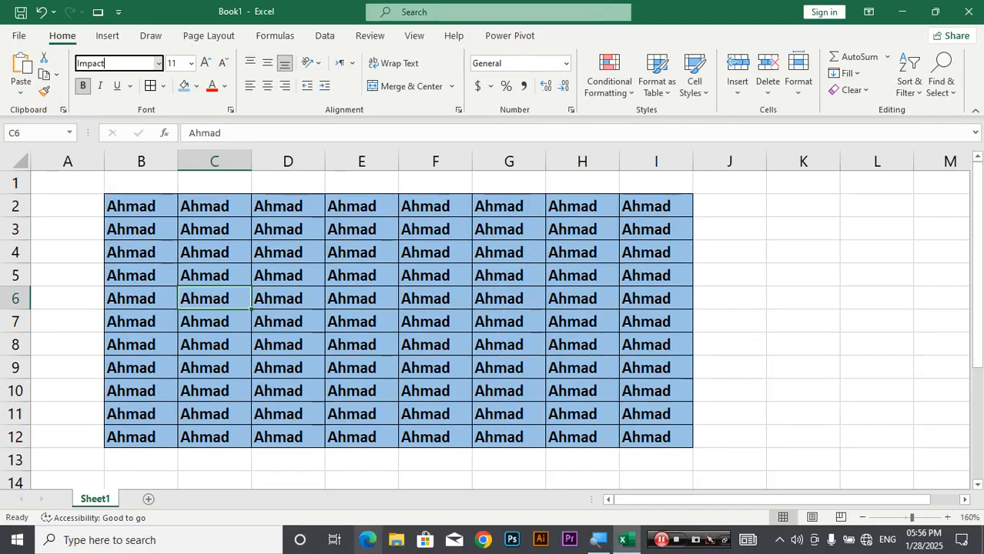
key(Return)
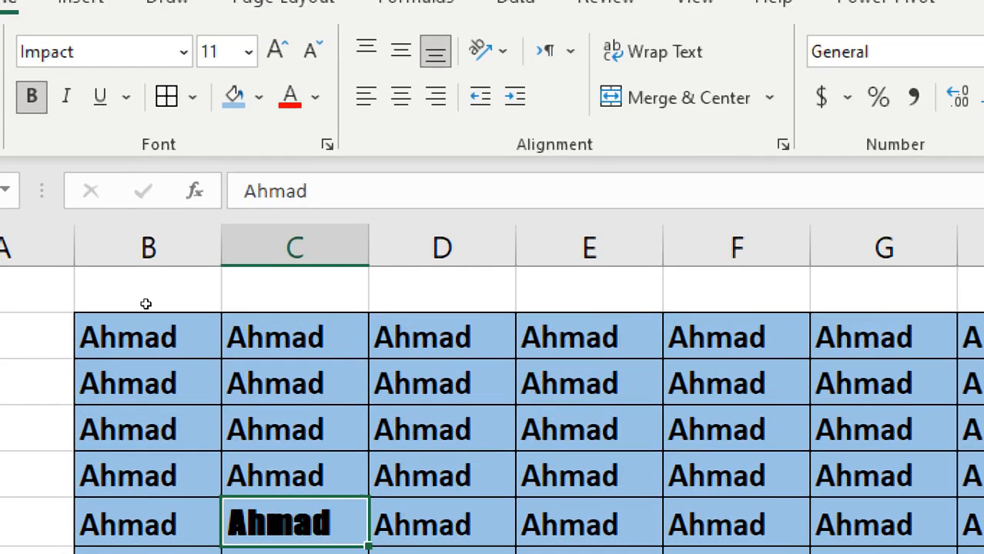
key(ctrl+z)
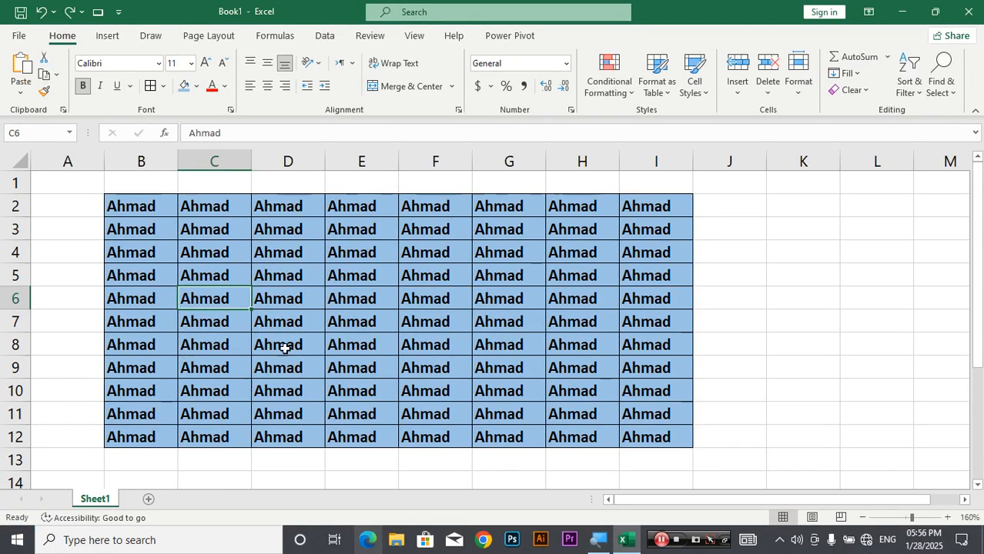
Set the font of the whole block B2:I12 to Times New Roman.
click(285, 348)
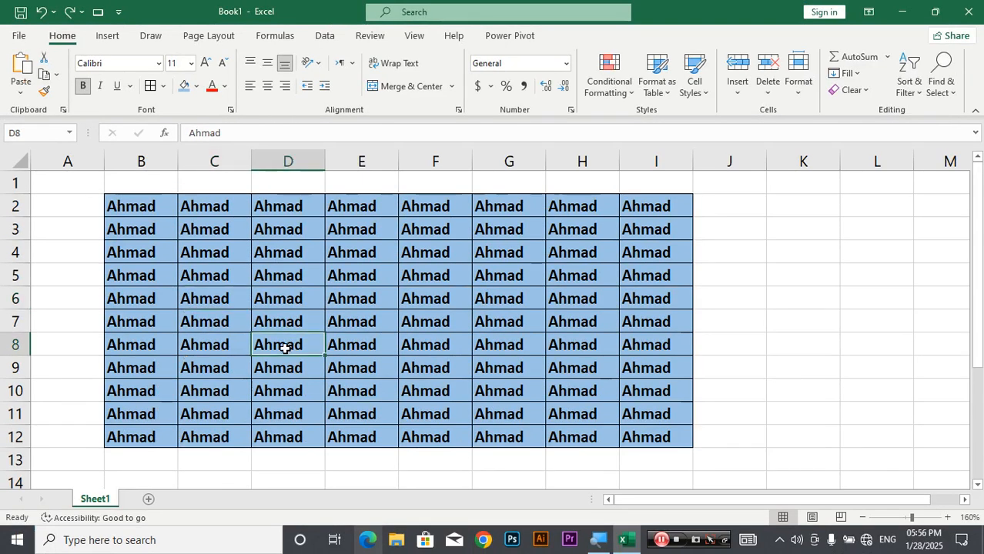
key(ctrl+a)
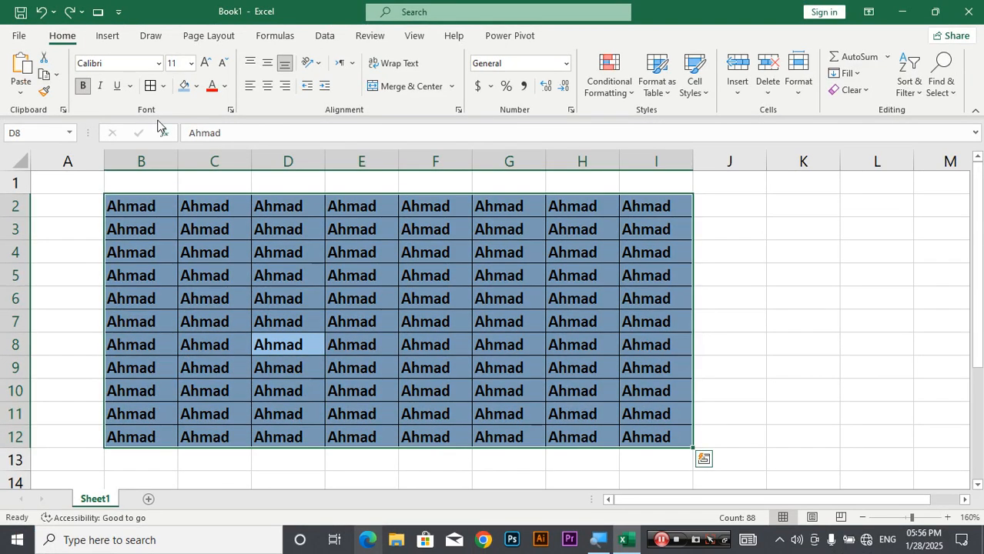
click(131, 64)
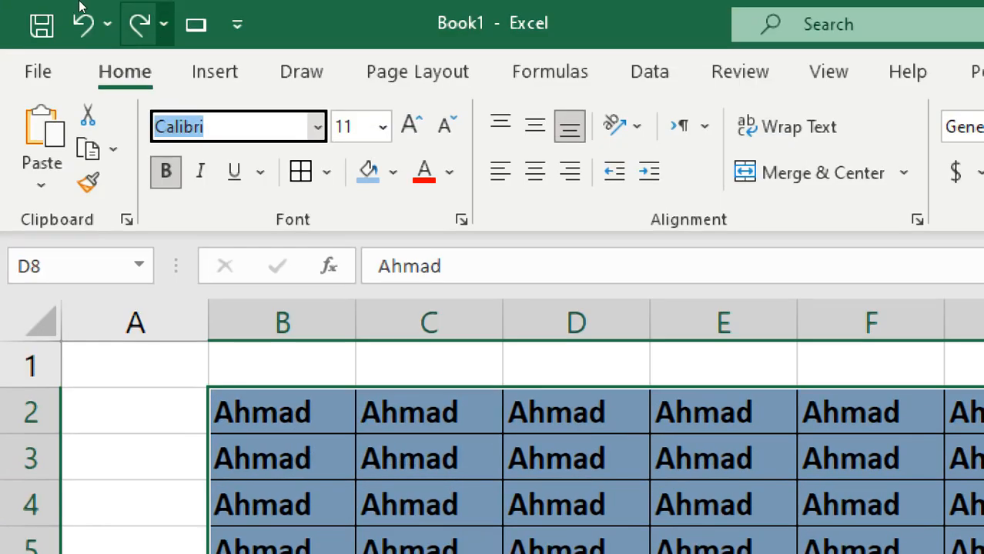
key(BackSpace)
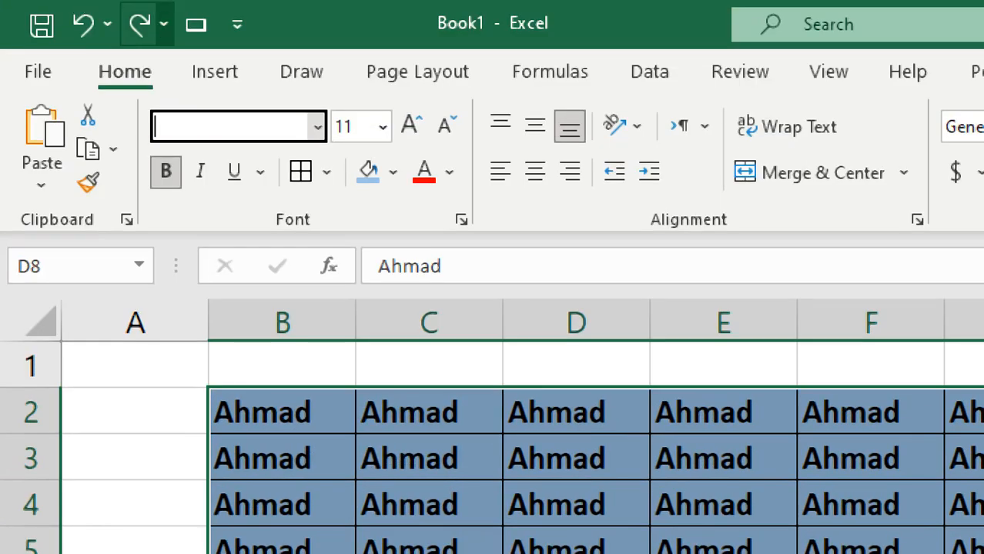
text(Times New Roman)
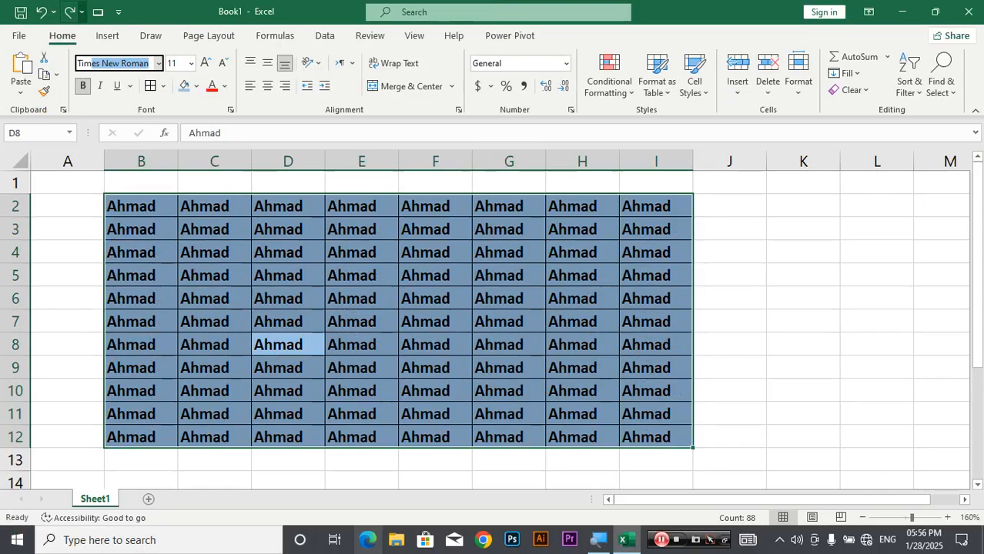
key(Return)
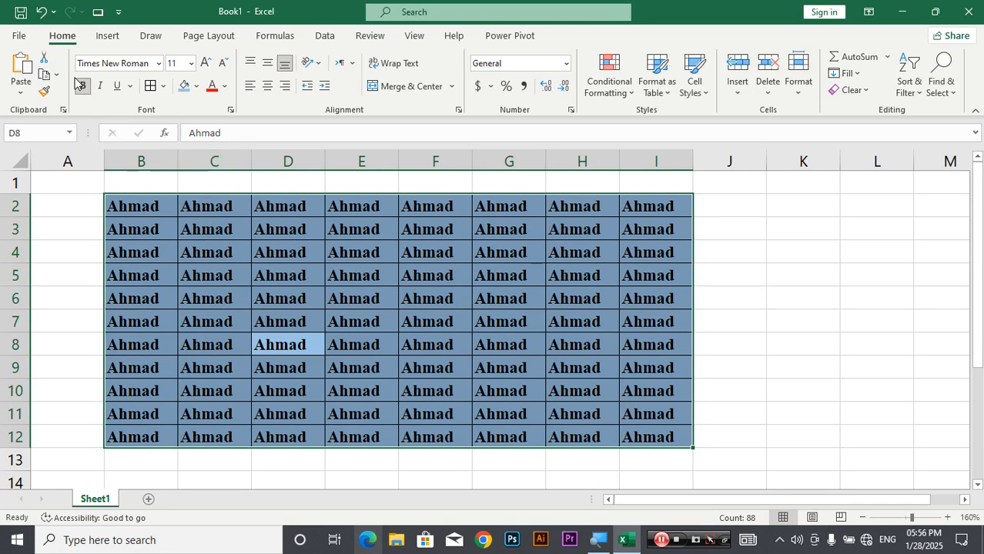
click(226, 86)
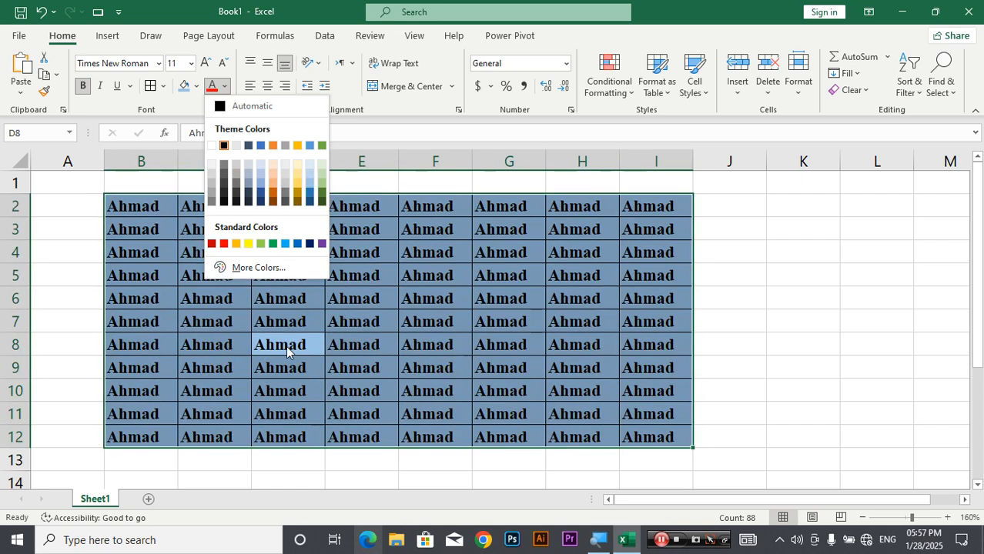
click(215, 323)
double_click(213, 320)
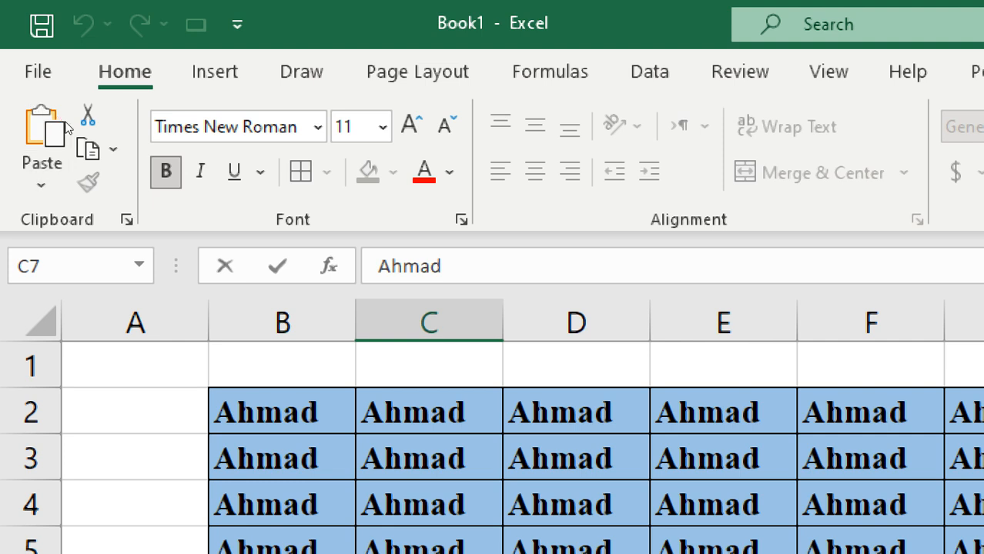
click(22, 94)
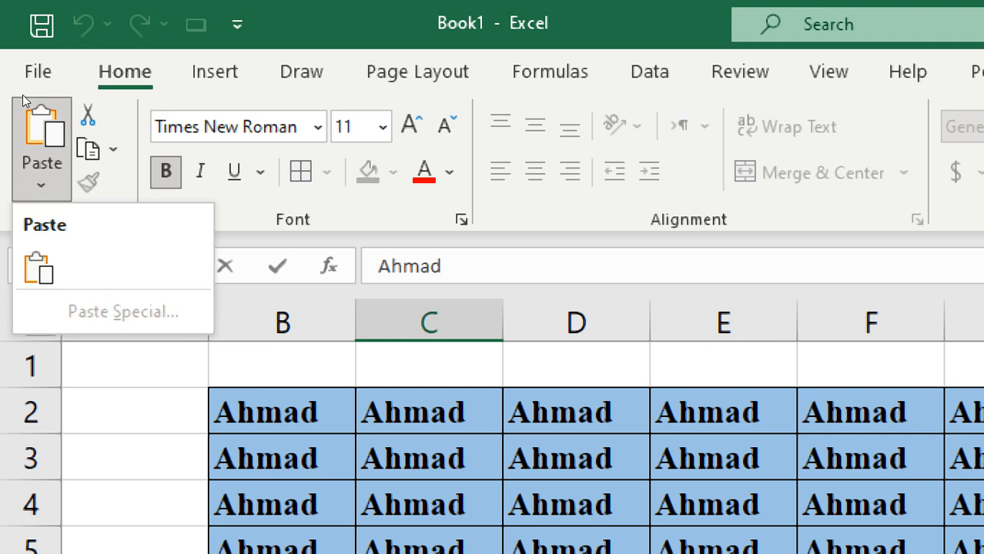
click(431, 455)
Copy the block B2:I12 and review the paste options available for it without pasting.
click(431, 456)
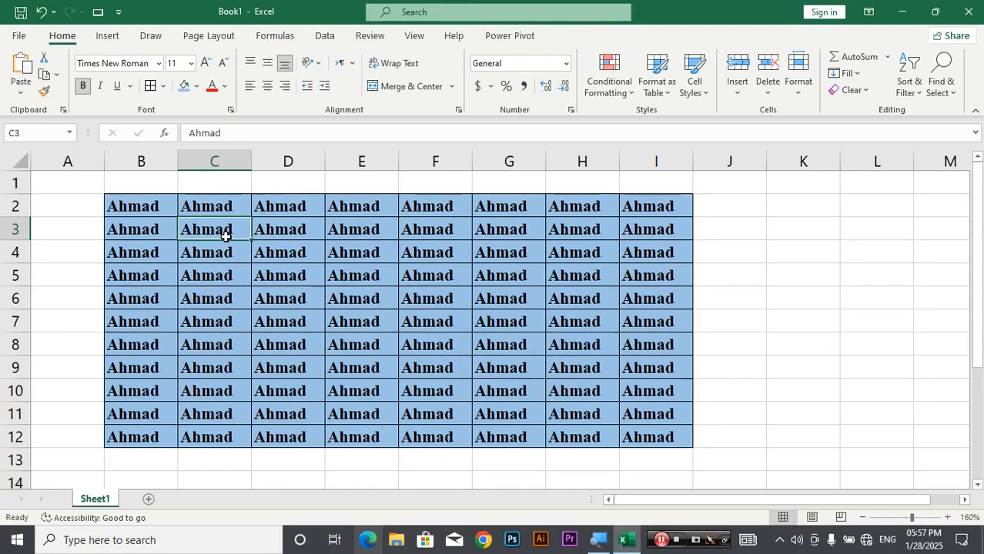
key(ctrl+c)
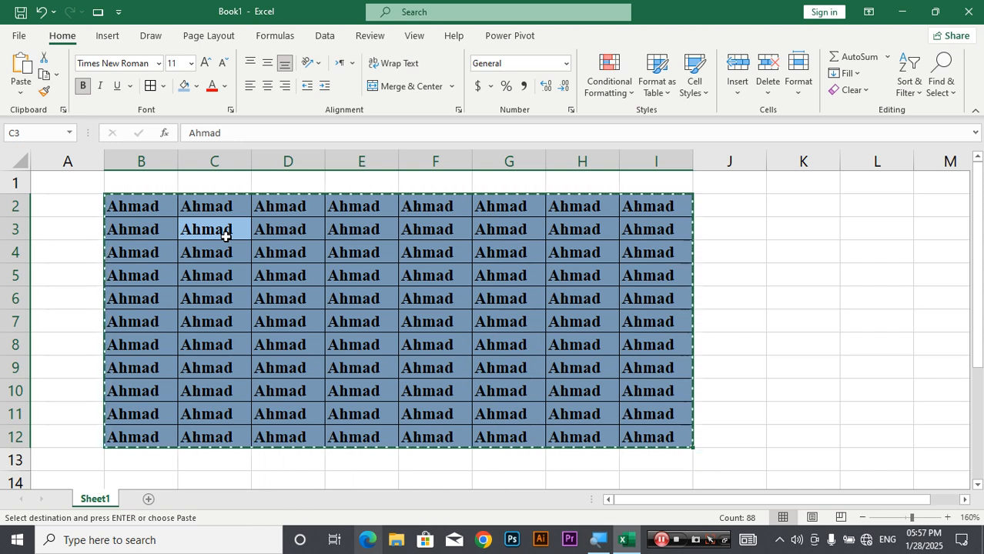
click(22, 91)
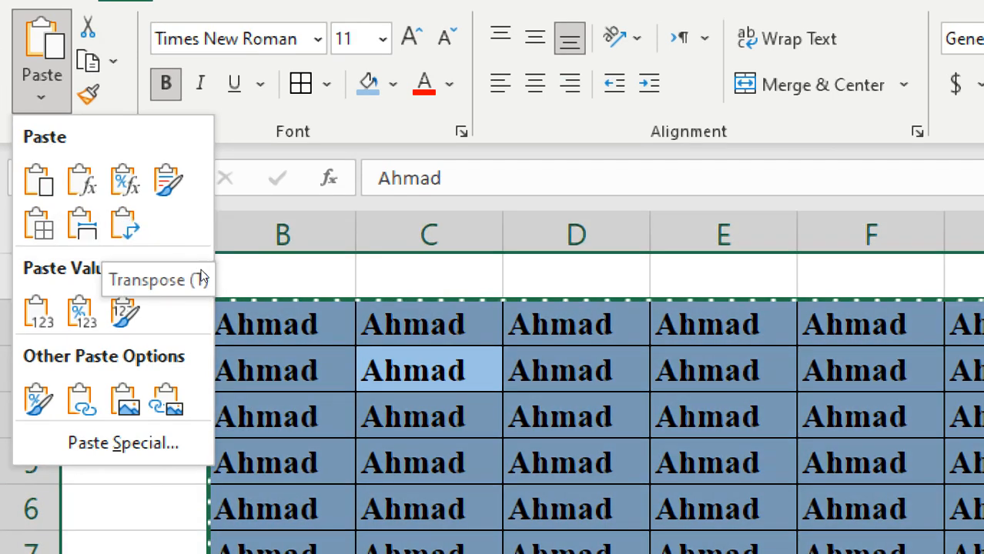
click(126, 226)
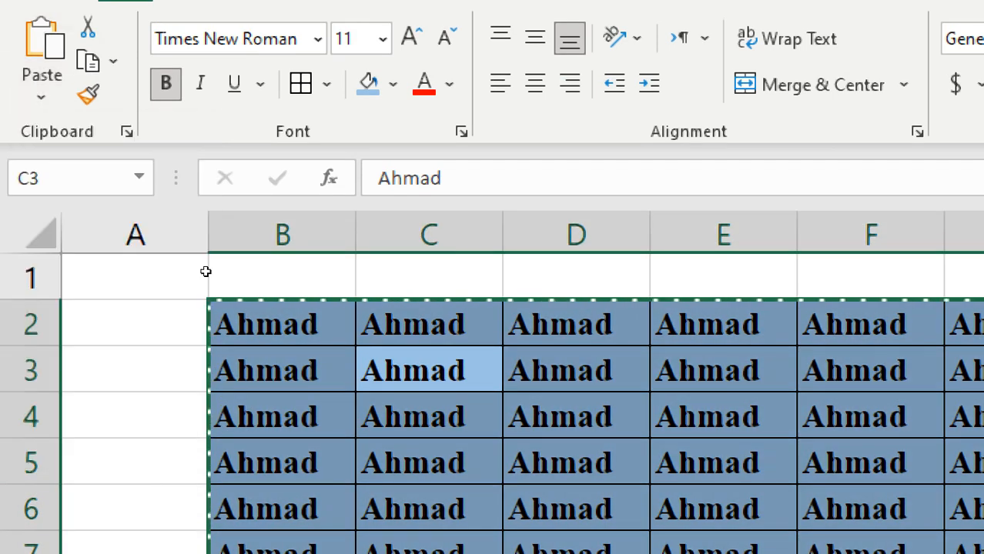
key(Down)
key(Down)
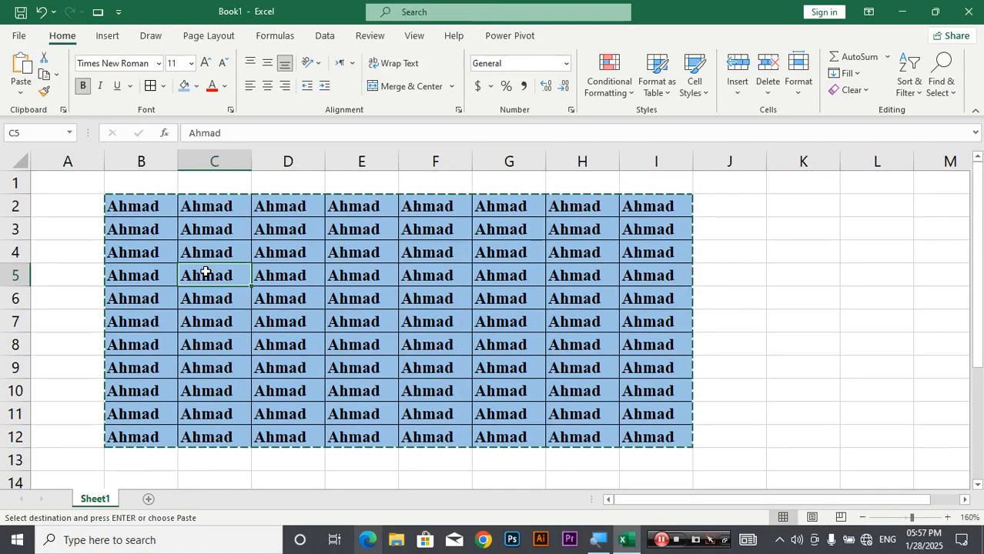
Clear the contents of G2:I12, and enter 6 in G2 and 7 in H2.
mouse_move(500, 209)
mouse_down()
mouse_move(544, 235)
mouse_move(631, 374)
mouse_move(658, 440)
mouse_up()
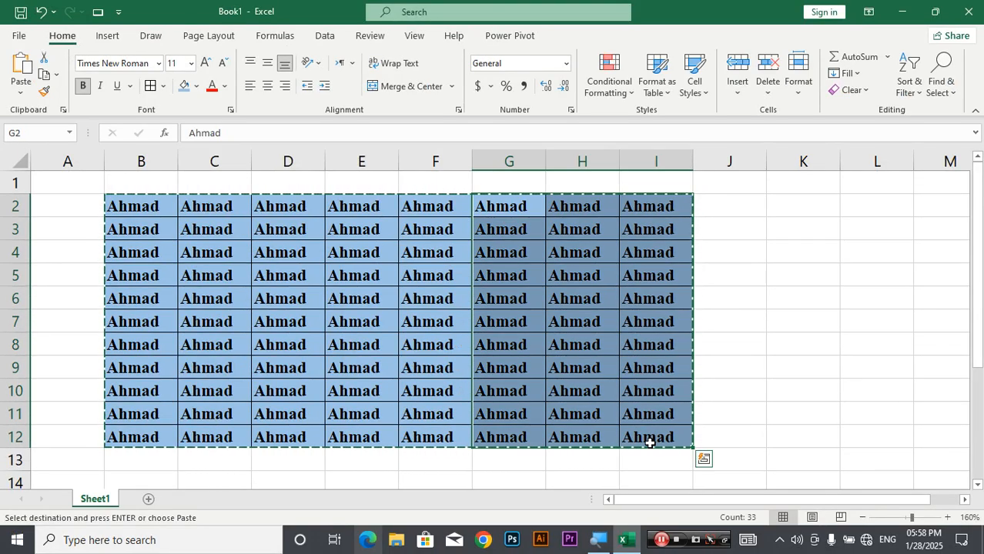
key(Delete)
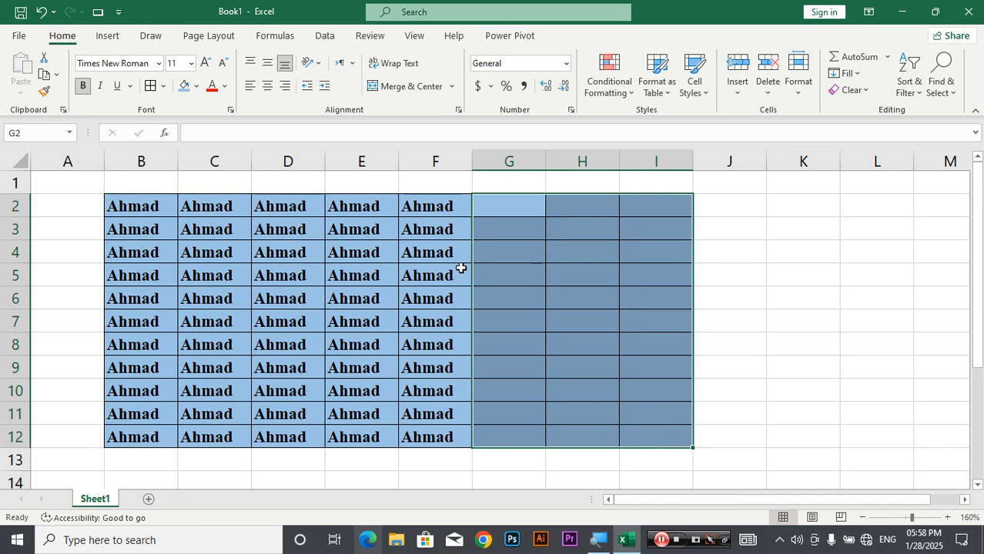
click(498, 209)
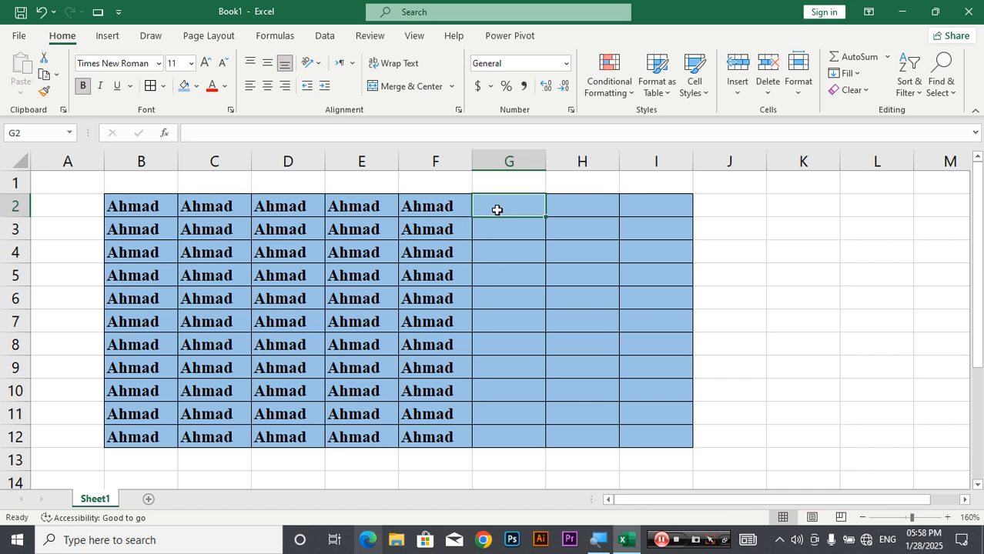
text(6)
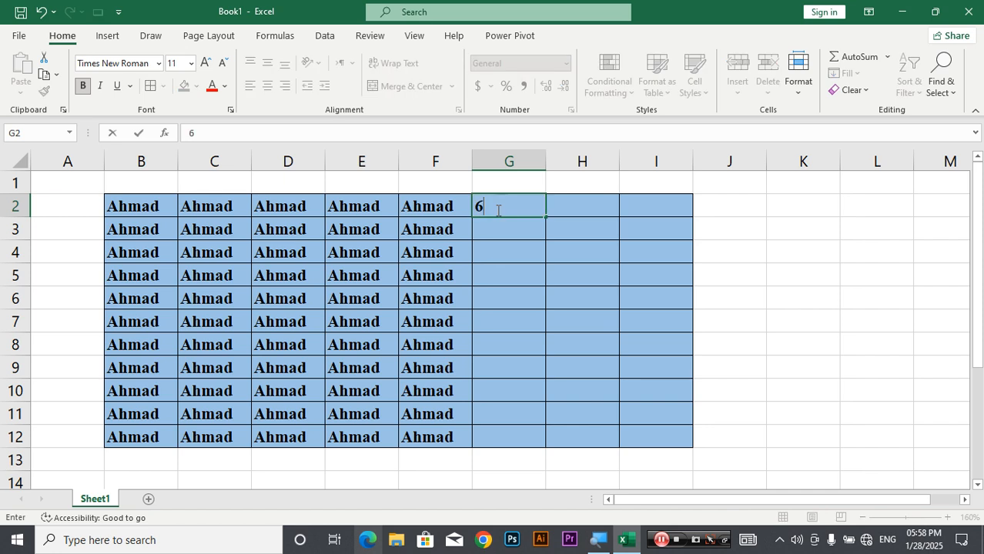
key(Tab)
text(7)
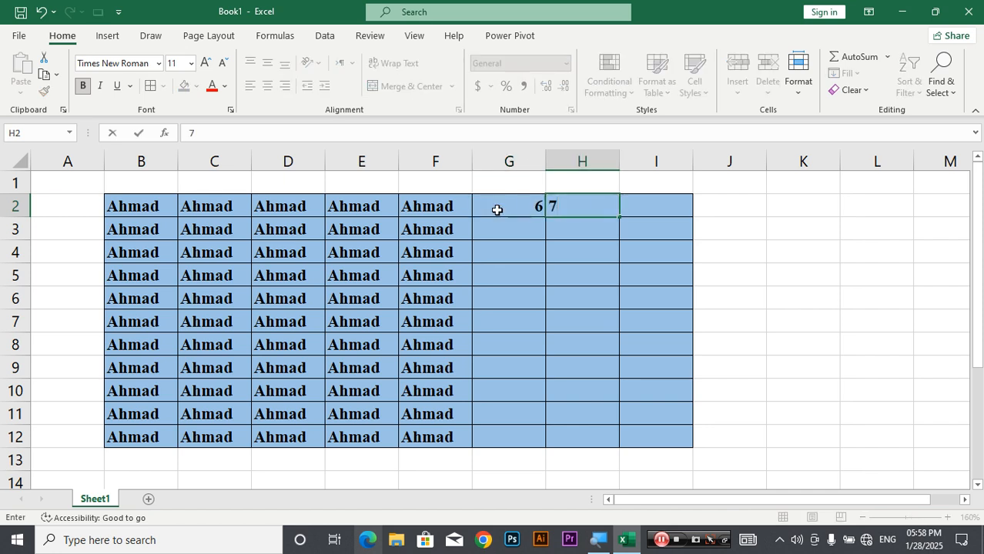
click(652, 206)
Enter 2 in both G3 and H3.
click(534, 223)
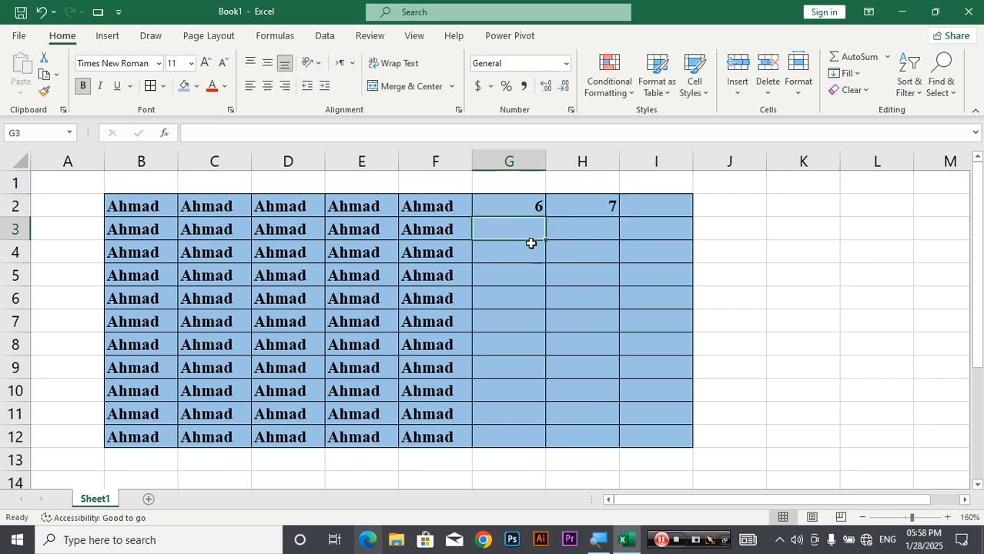
text(2)
click(576, 235)
text(2)
click(576, 273)
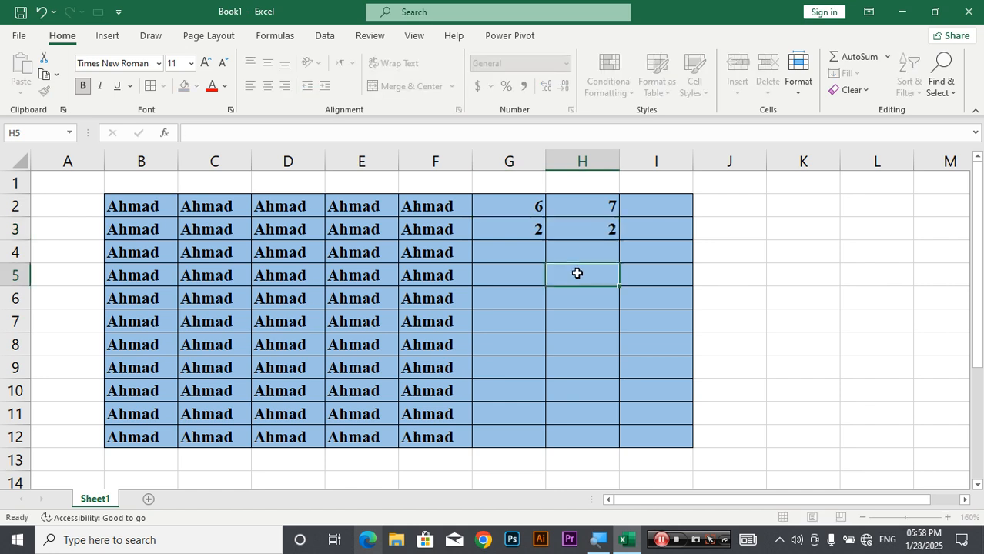
Replace the value in G3 with 8 and the value in H3 with 9.
click(534, 226)
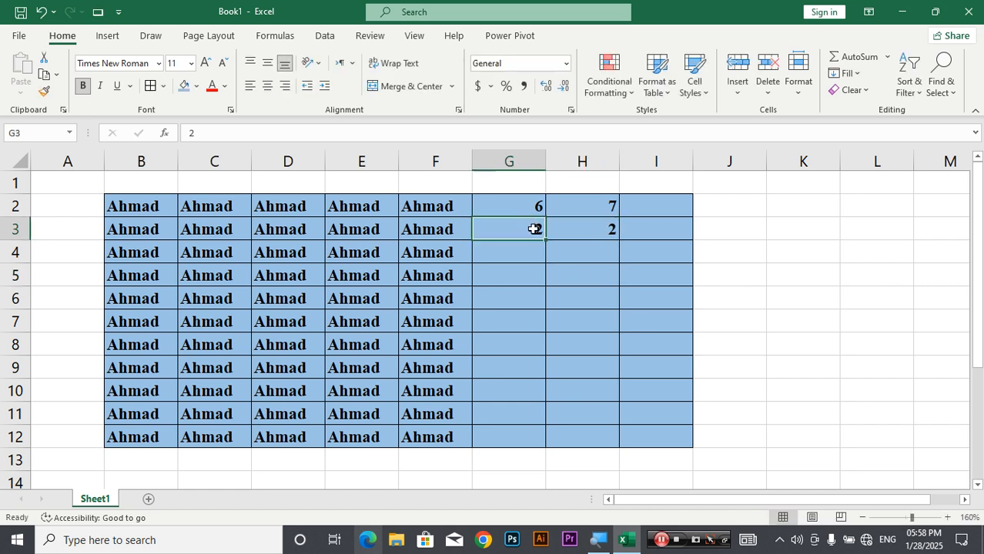
text(8)
click(576, 234)
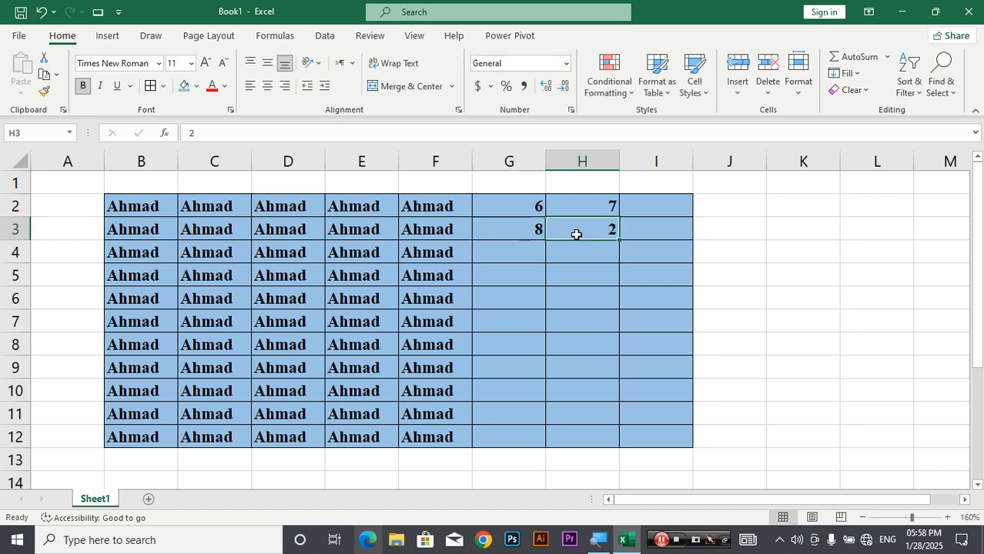
text(9)
click(571, 279)
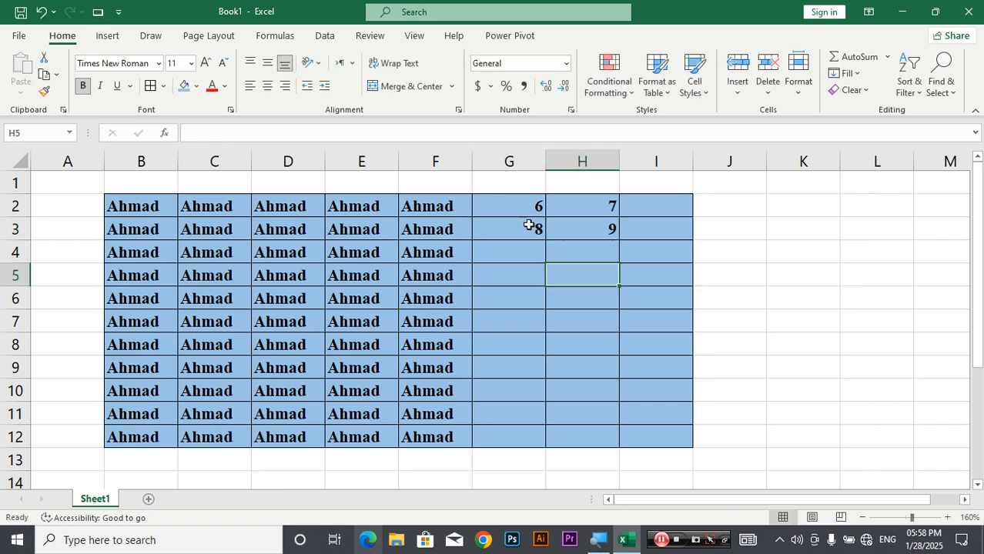
Extend the number series starting in G2:G3 and H2:H3 down to row 12.
click(514, 211)
drag(514, 211, 521, 224)
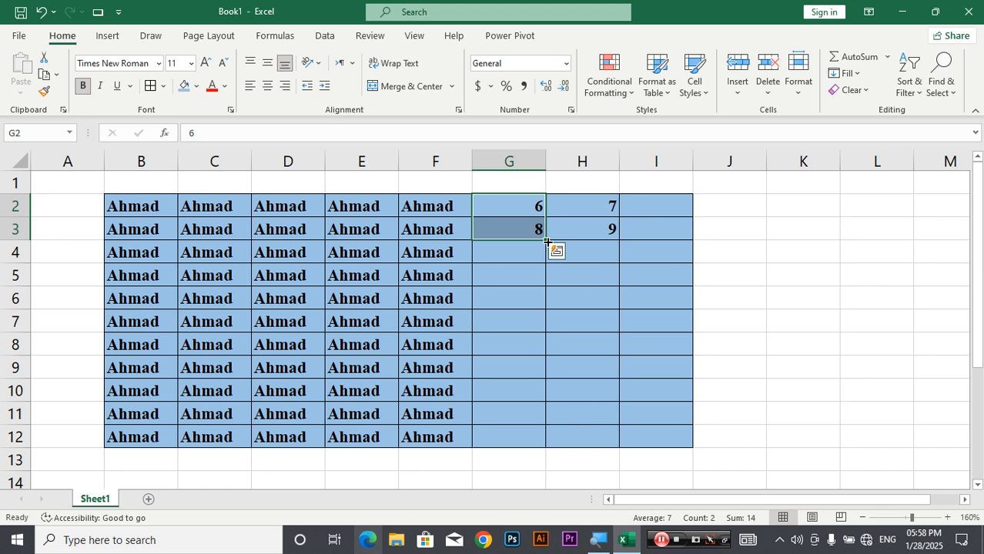
drag(548, 268, 574, 438)
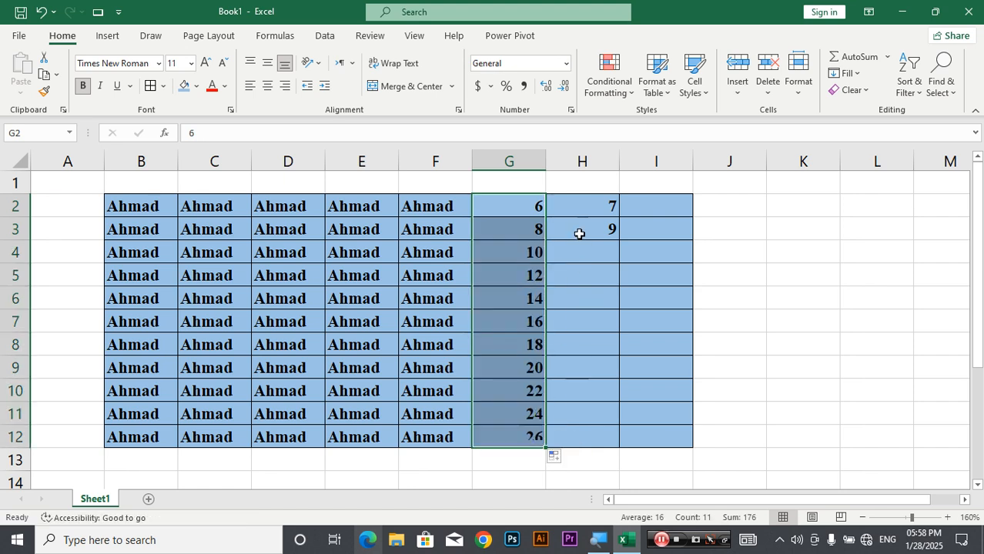
drag(579, 211, 639, 434)
click(656, 367)
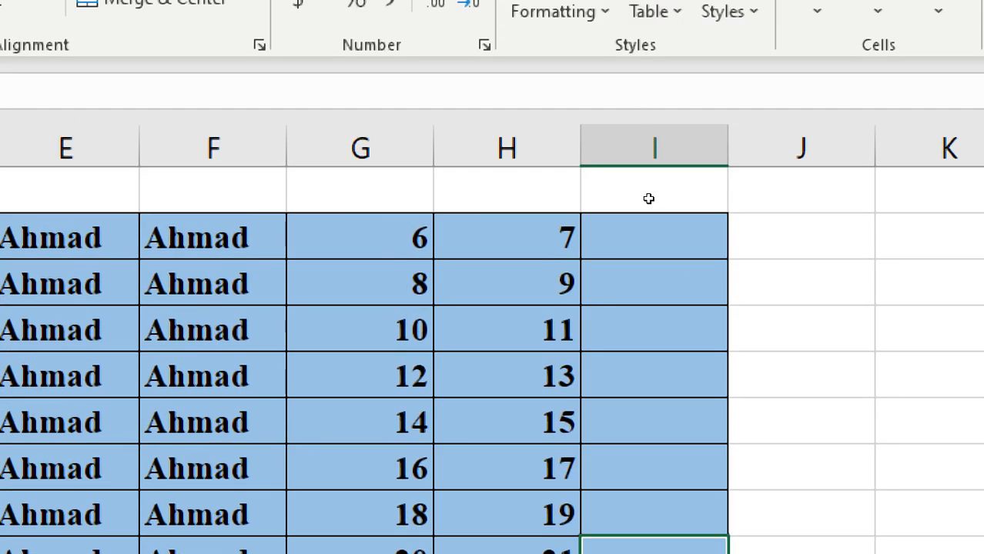
Enter the formula =SUM(G2:H2) in cell I2 to add the two numbers in its row.
click(647, 205)
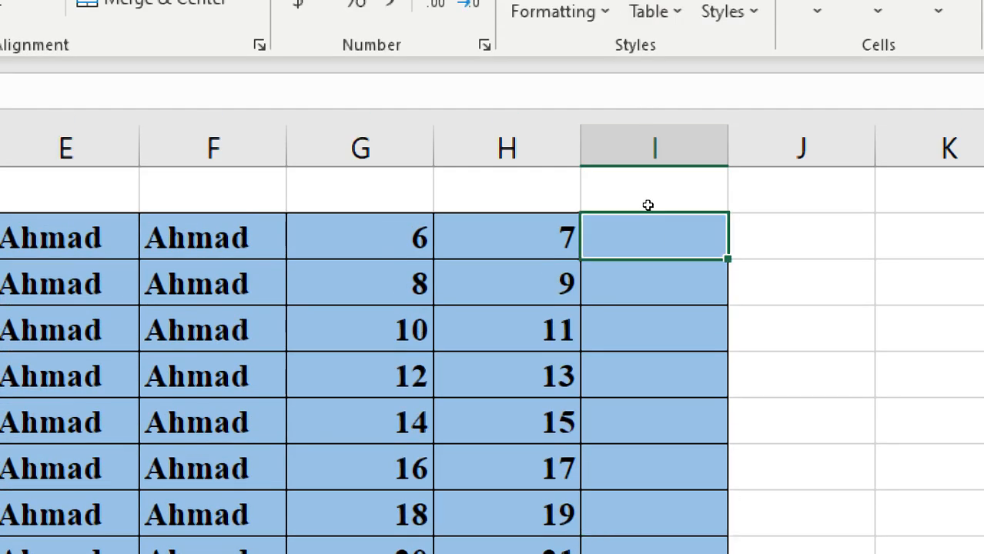
text(=)
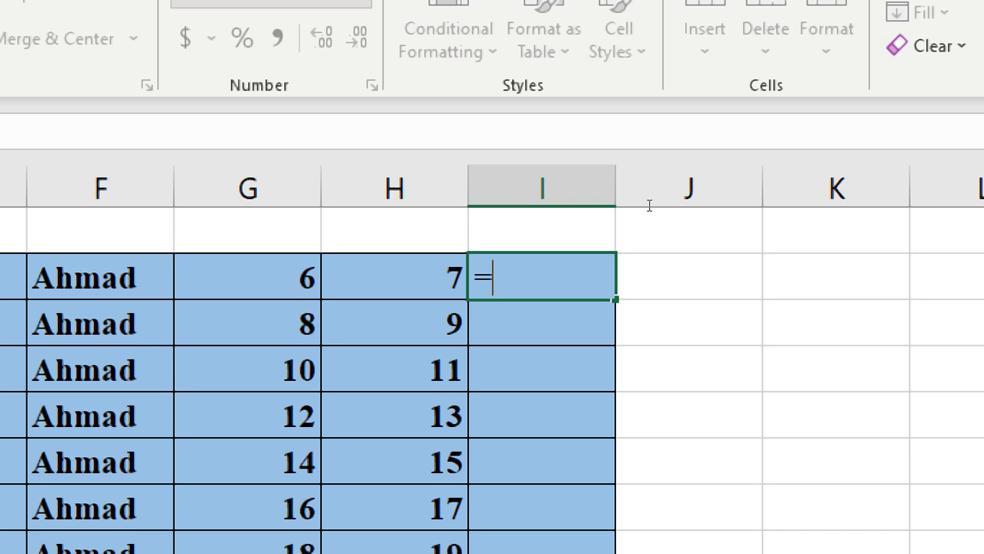
text(sum)
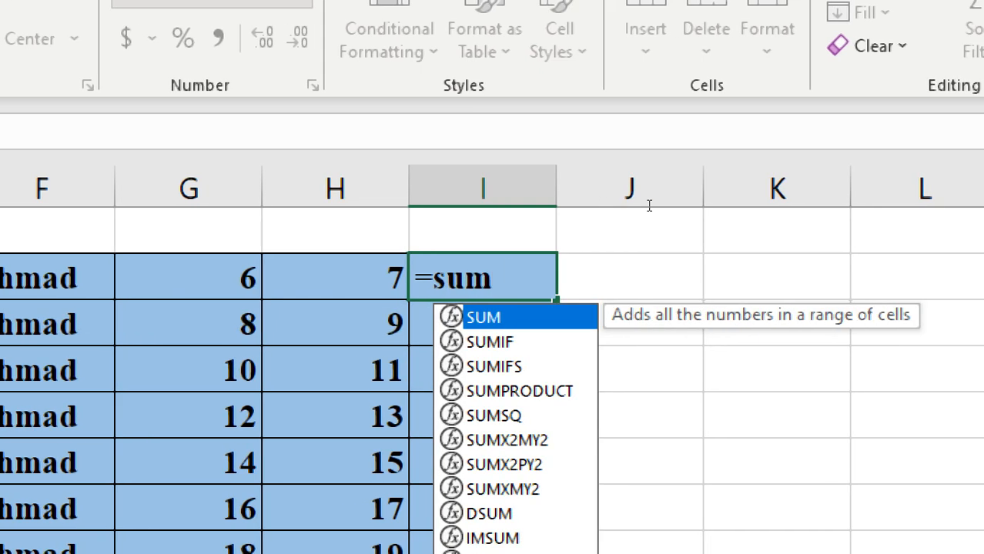
text(()
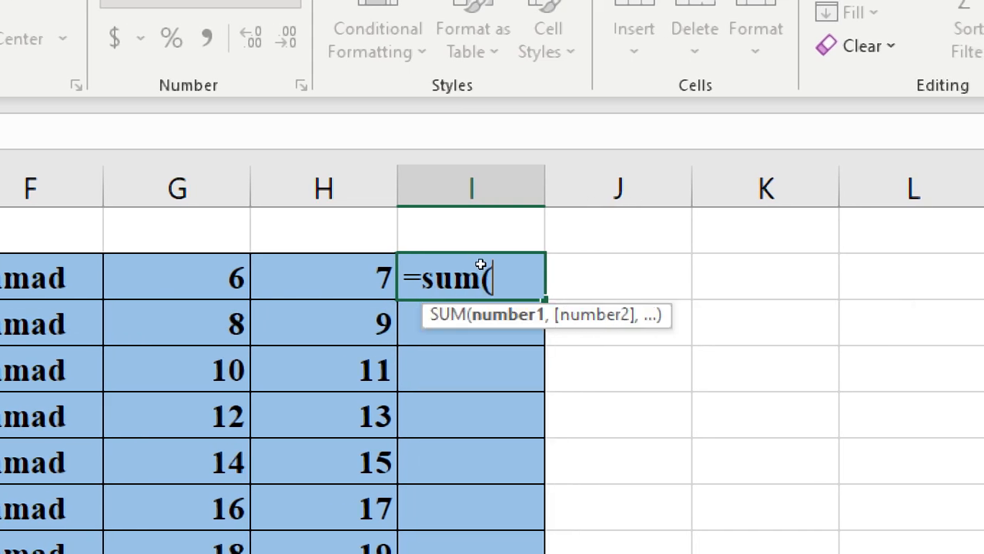
key(Left)
key(Left)
key(shift+Right)
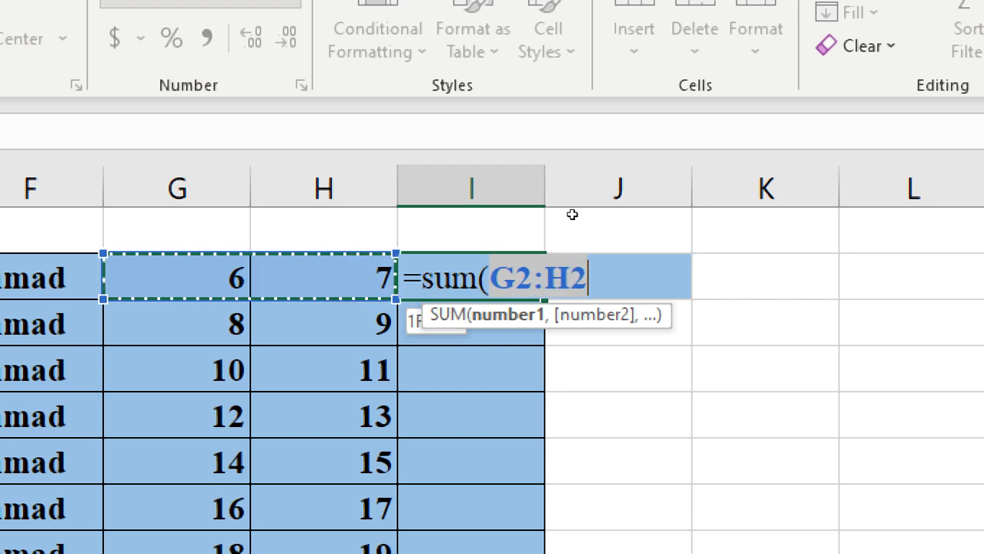
text())
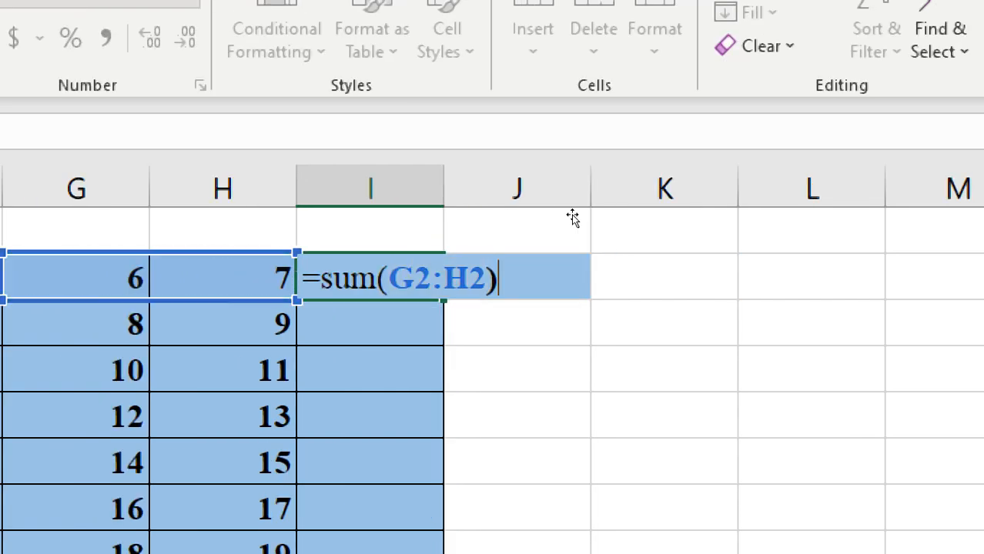
key(Return)
Fill the SUM formula from I2 down through I12.
key(Up)
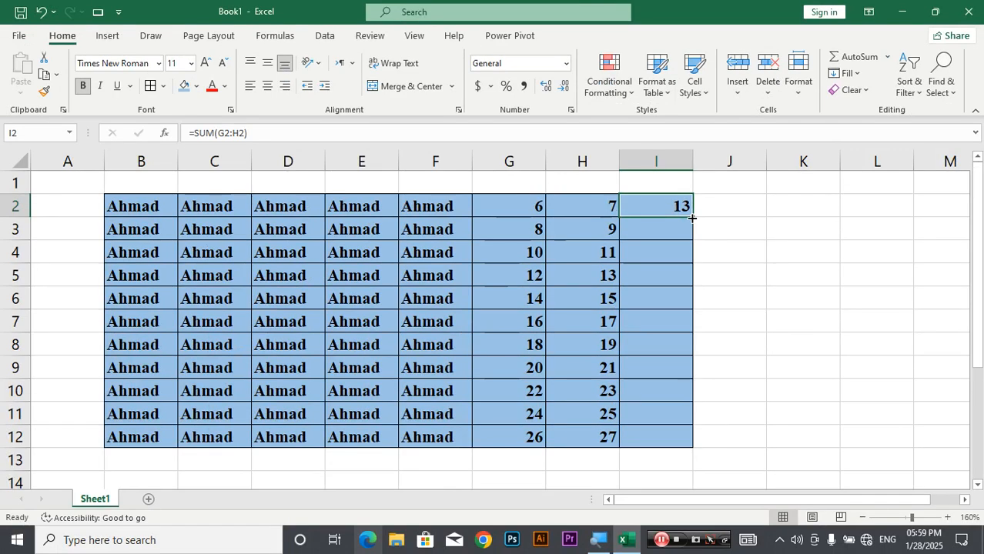
drag(692, 219, 713, 447)
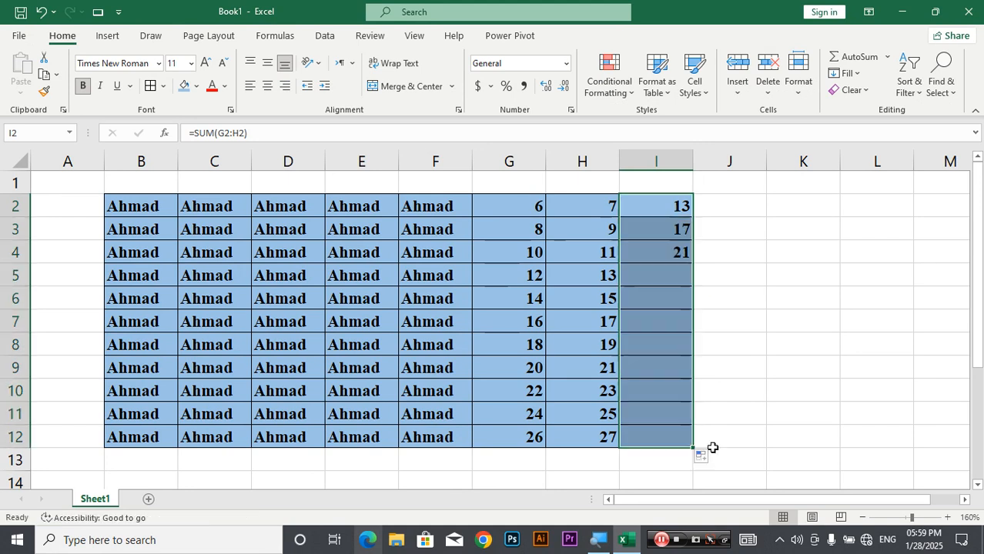
click(747, 351)
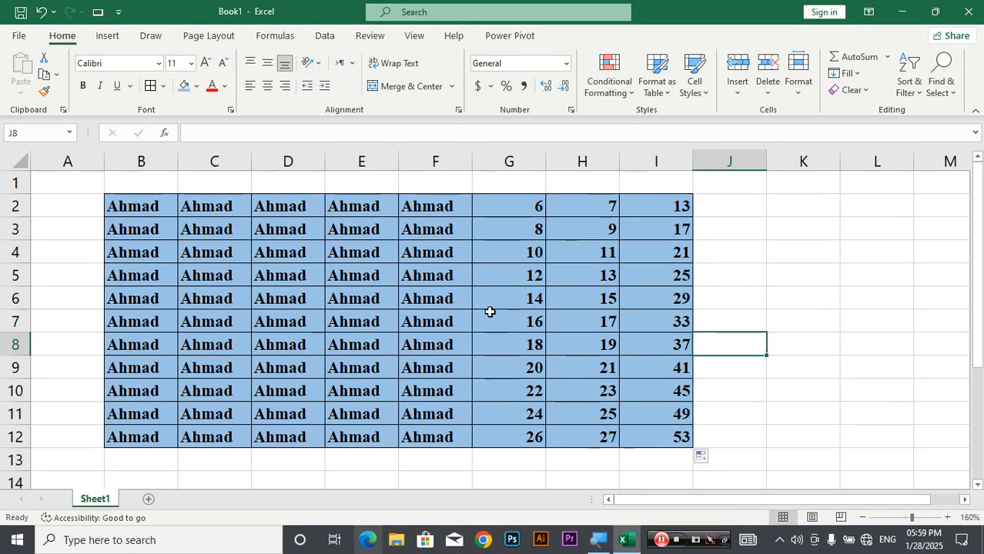
Copy the whole block B2:I12 and select B14 below it as the paste destination.
click(234, 271)
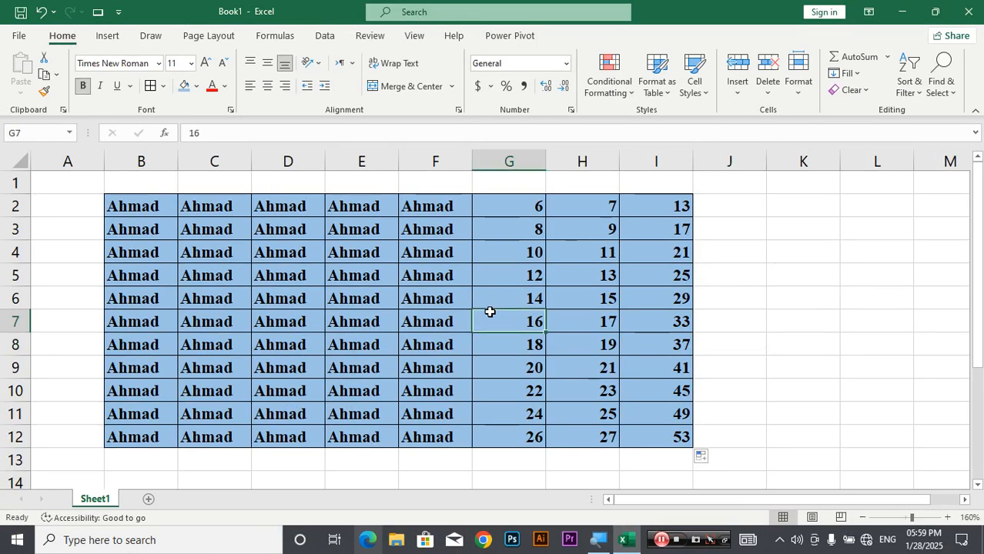
key(ctrl+c)
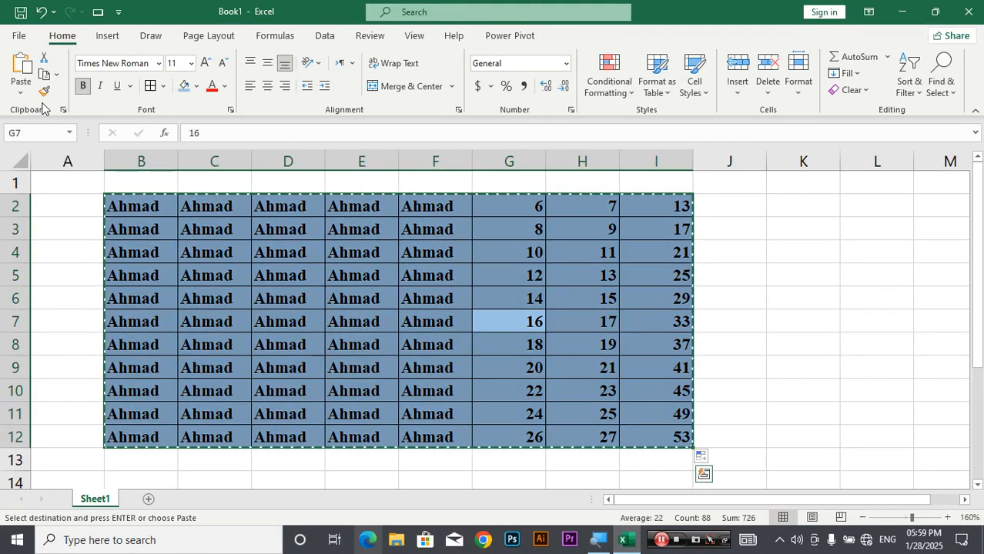
scroll(611, 278, down, 3)
click(146, 274)
scroll(149, 273, down, 2)
scroll(146, 266, up, 2)
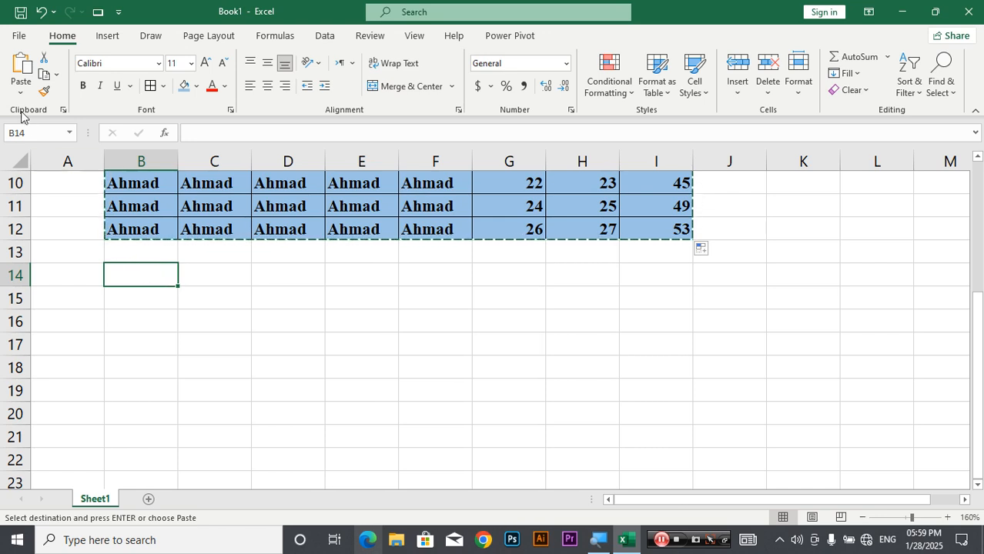
Try pasting the copied block at B14 with Formulas & Number Formatting, and undo the paste after checking the formulas in column I.
click(21, 86)
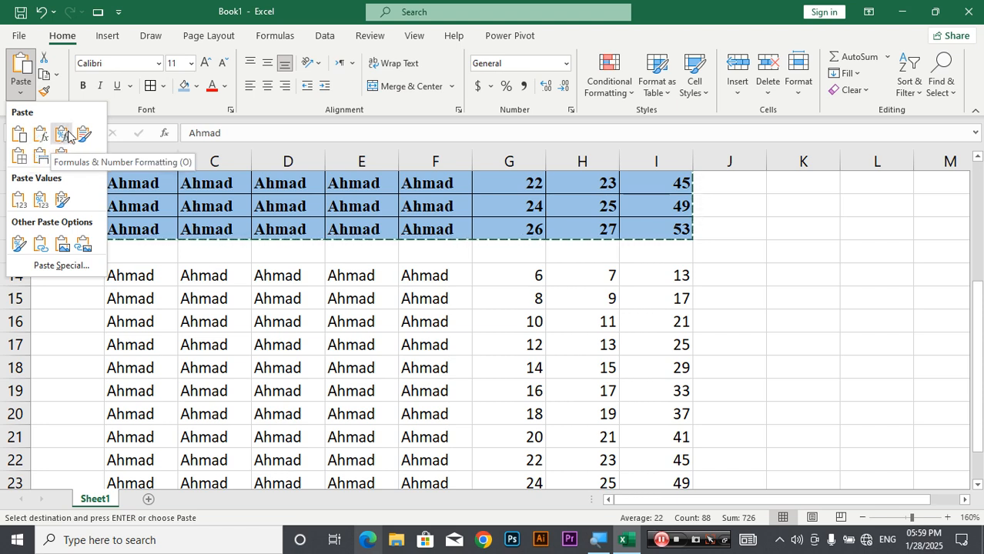
click(67, 136)
click(666, 347)
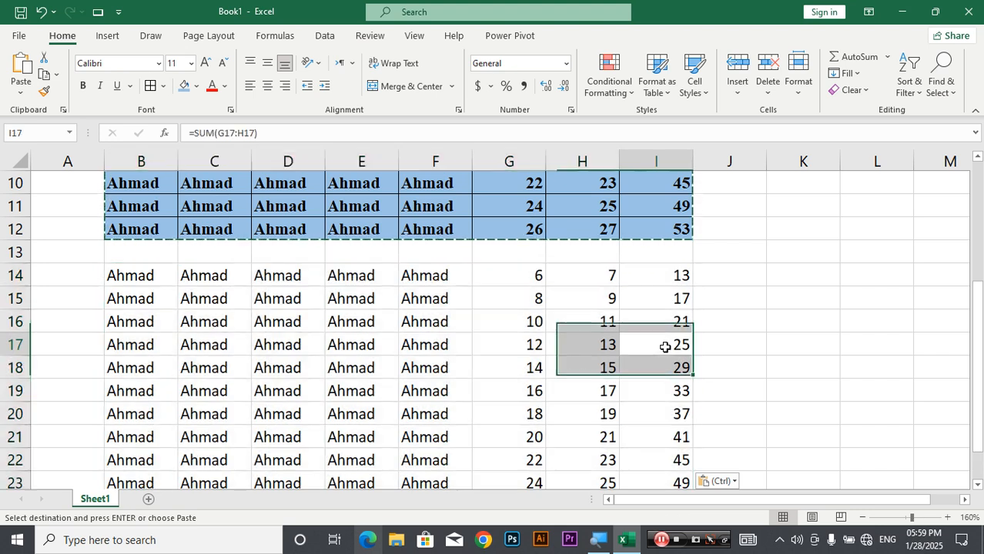
click(660, 319)
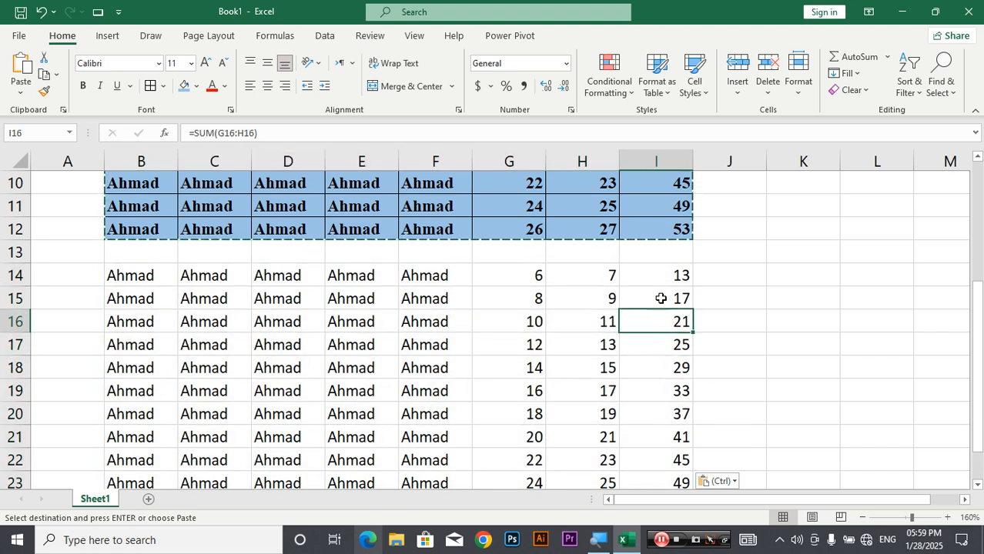
click(659, 297)
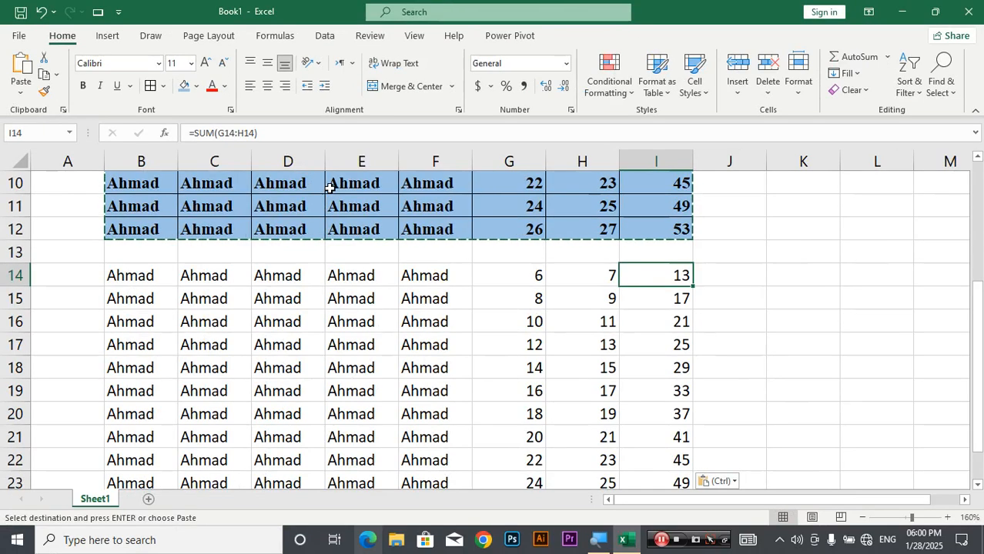
key(ctrl+z)
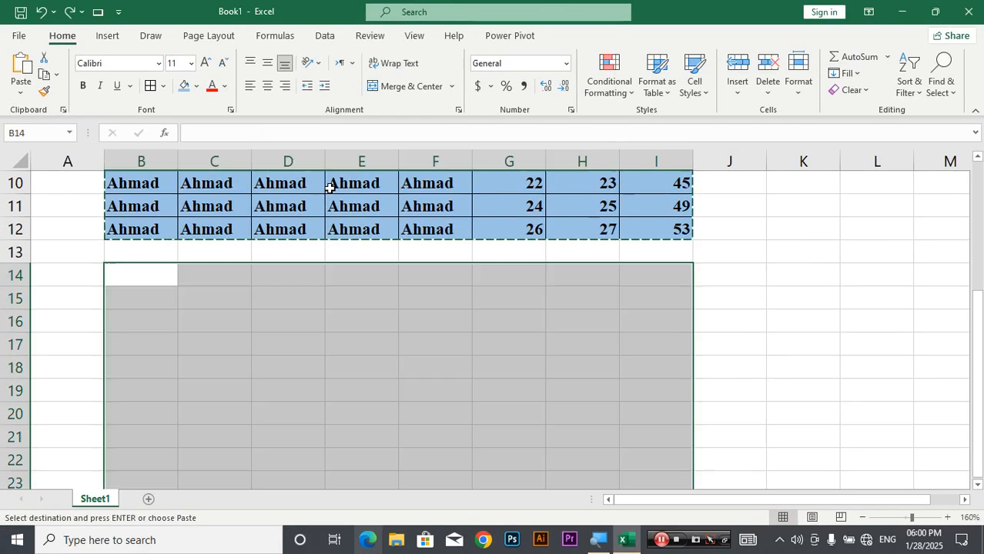
Try pasting the copied block at B14 with Keep Source Formatting, and undo the paste after checking the formulas in column I.
click(141, 266)
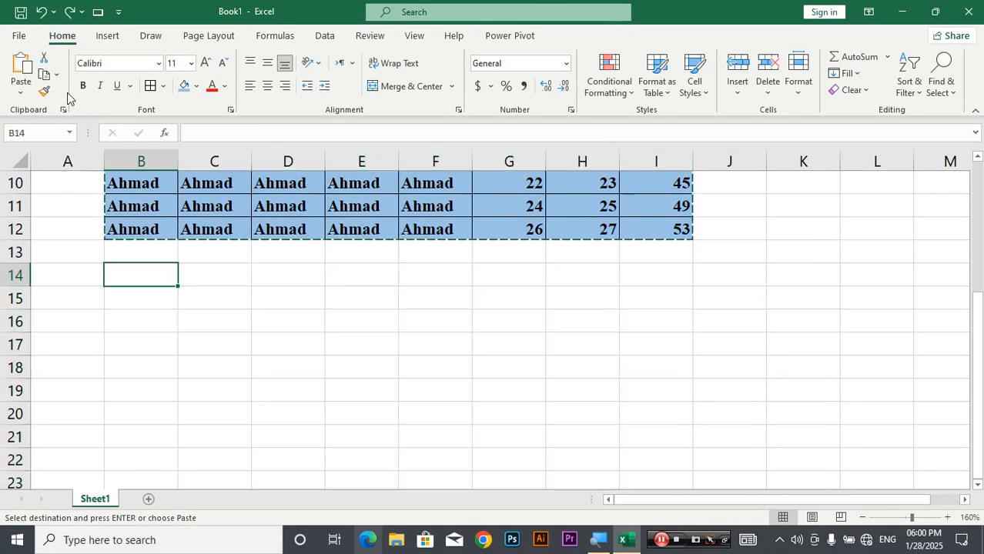
click(25, 87)
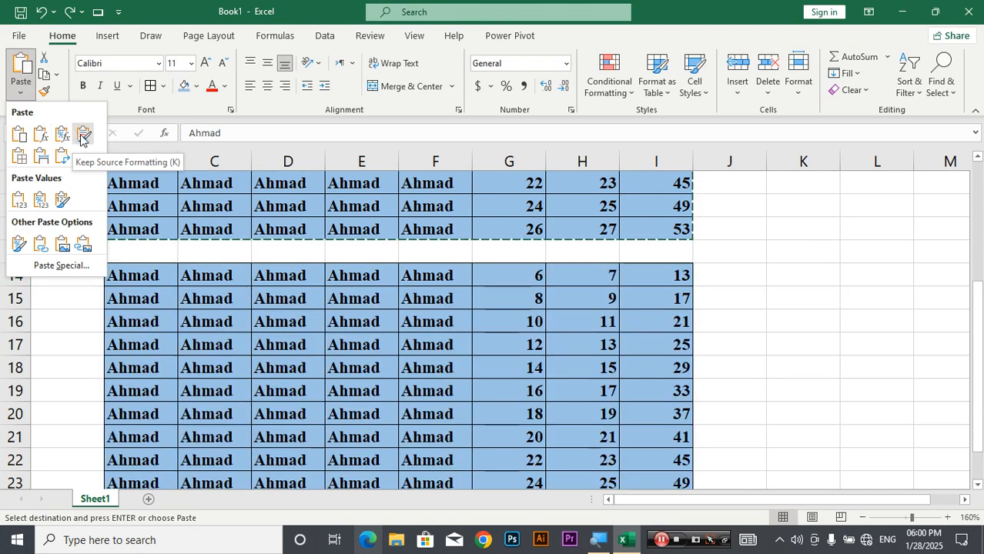
click(82, 135)
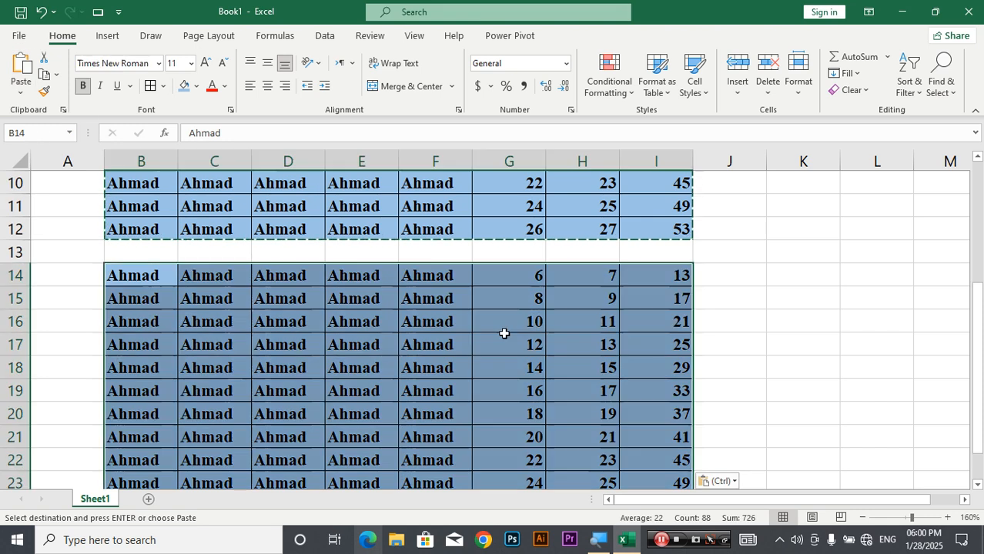
click(634, 340)
click(636, 318)
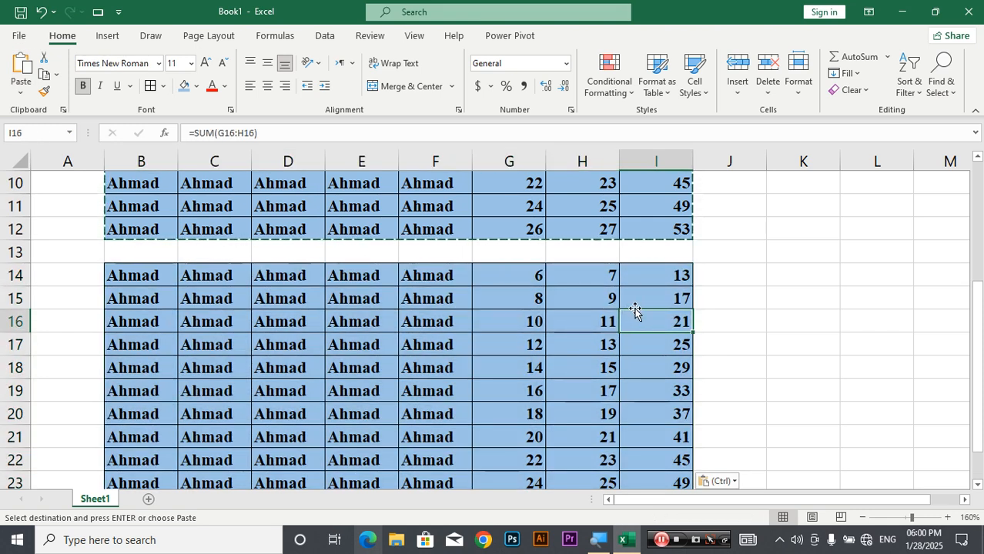
key(ctrl+z)
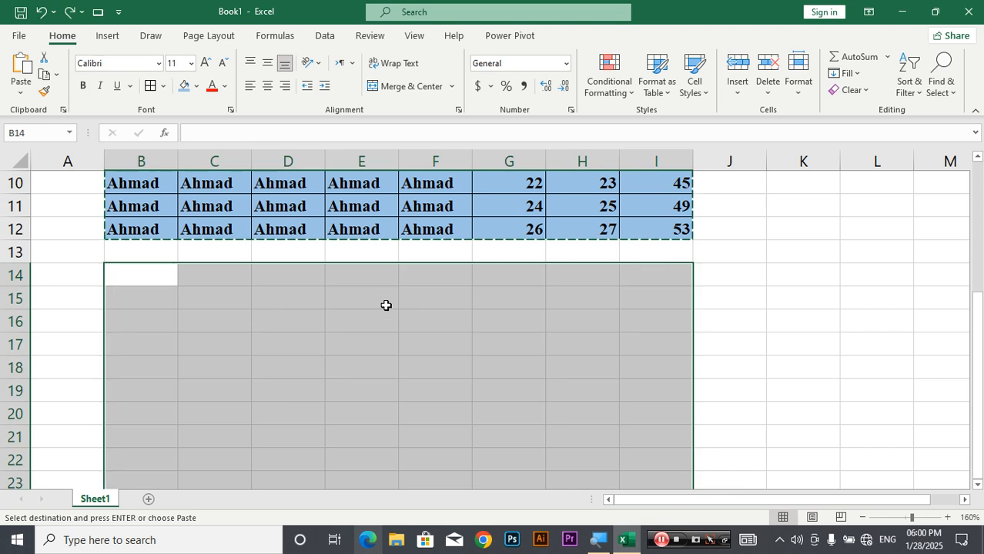
Try pasting only Values at B14 through Paste Special, and undo the paste after checking cell I14.
click(132, 278)
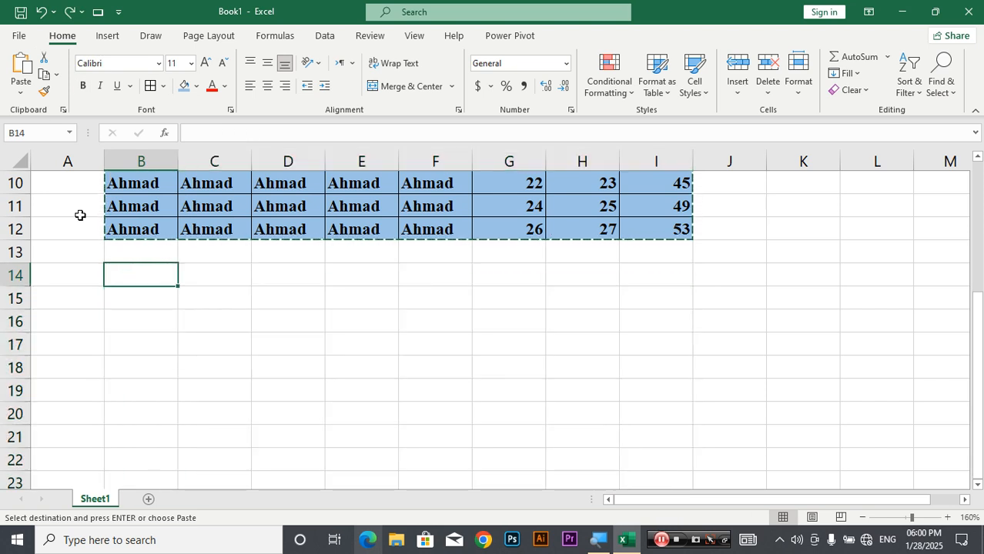
click(21, 92)
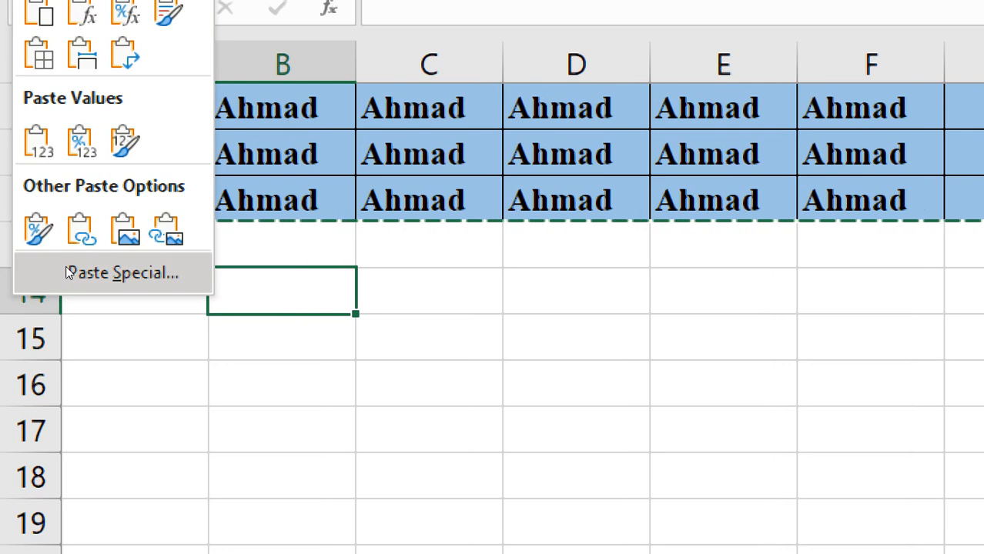
click(67, 269)
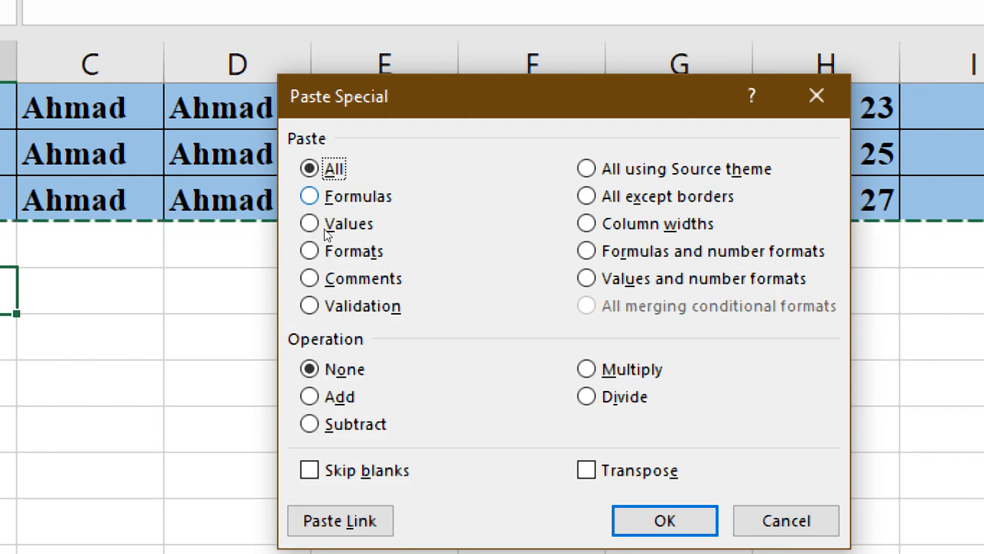
click(327, 201)
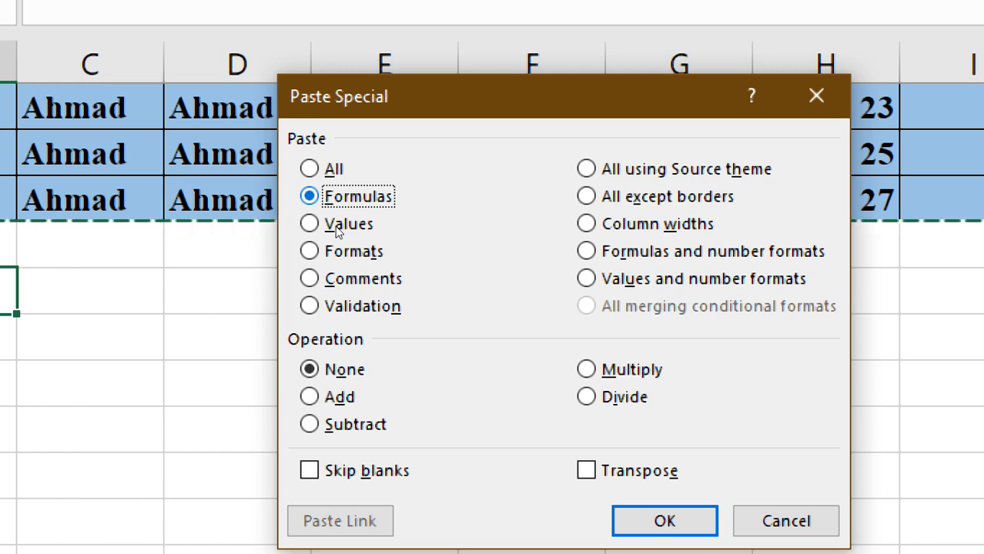
click(327, 227)
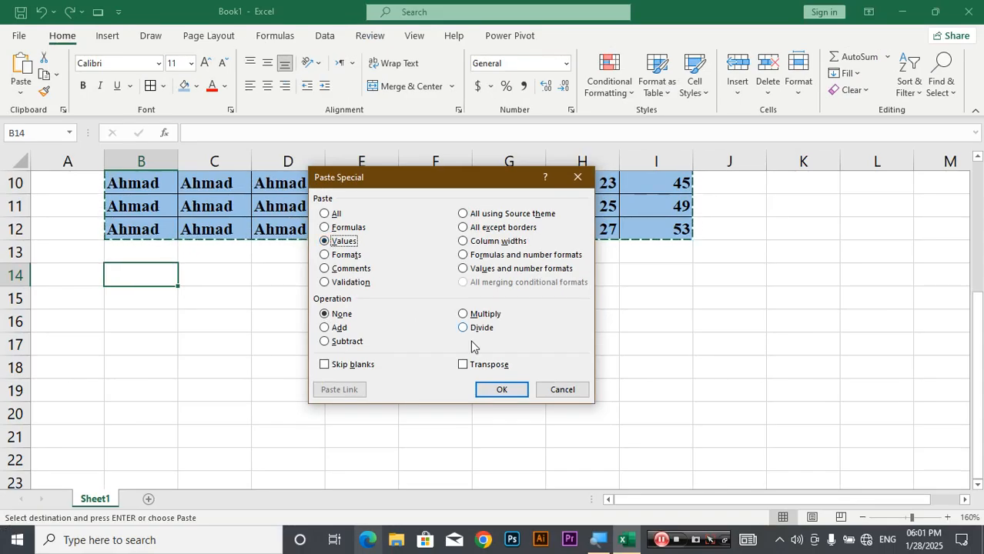
click(501, 389)
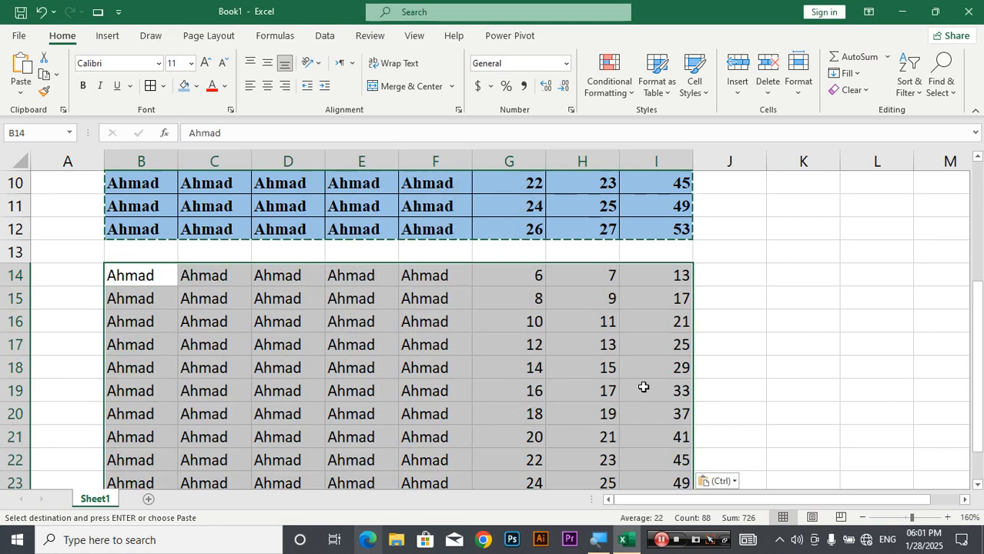
click(654, 312)
click(651, 277)
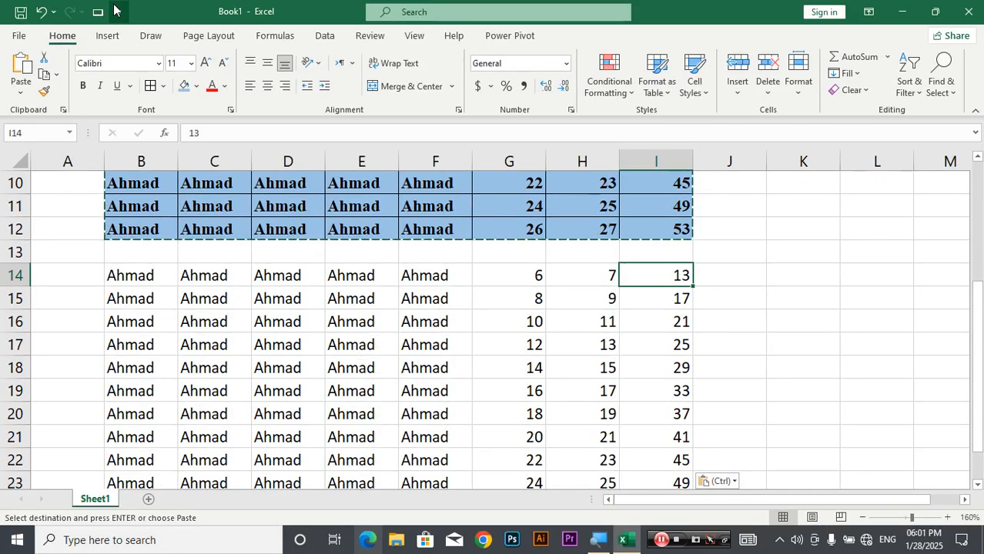
key(ctrl+z)
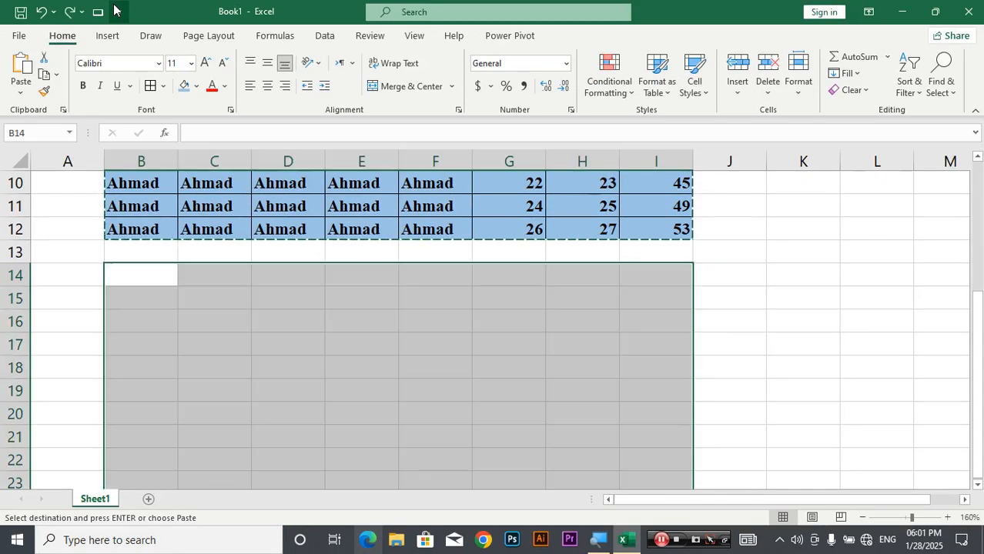
Try pasting only Formats at B14 through Paste Special, and undo the paste.
click(20, 93)
click(56, 265)
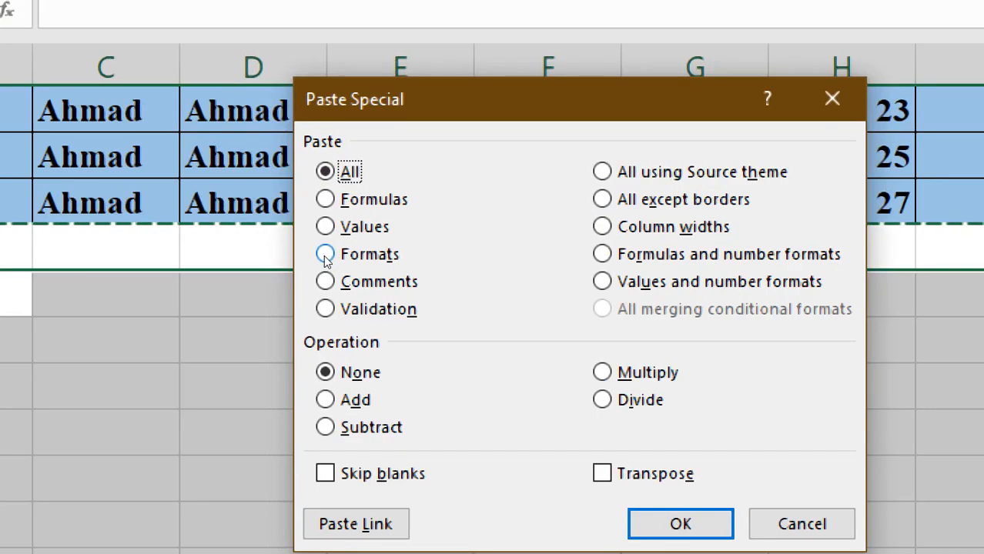
click(325, 256)
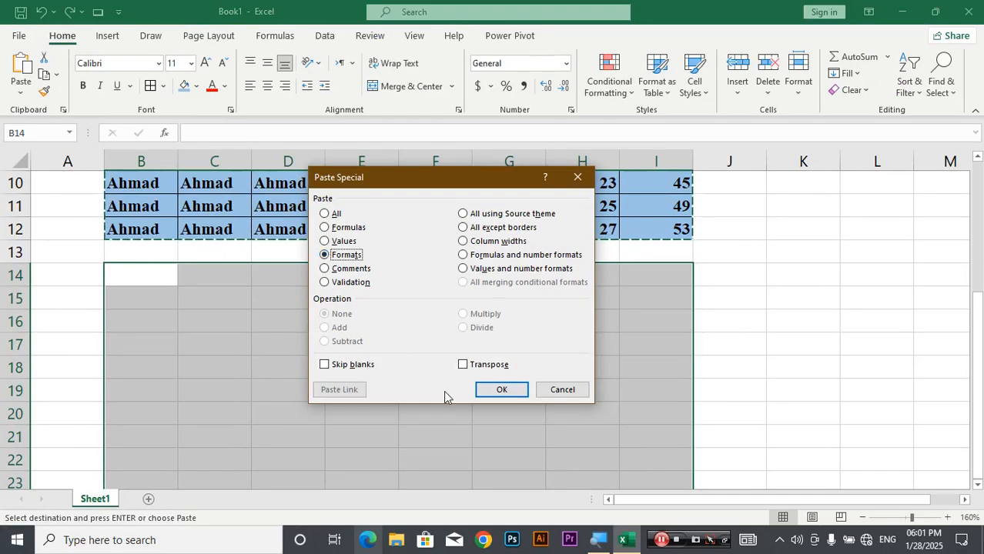
click(502, 389)
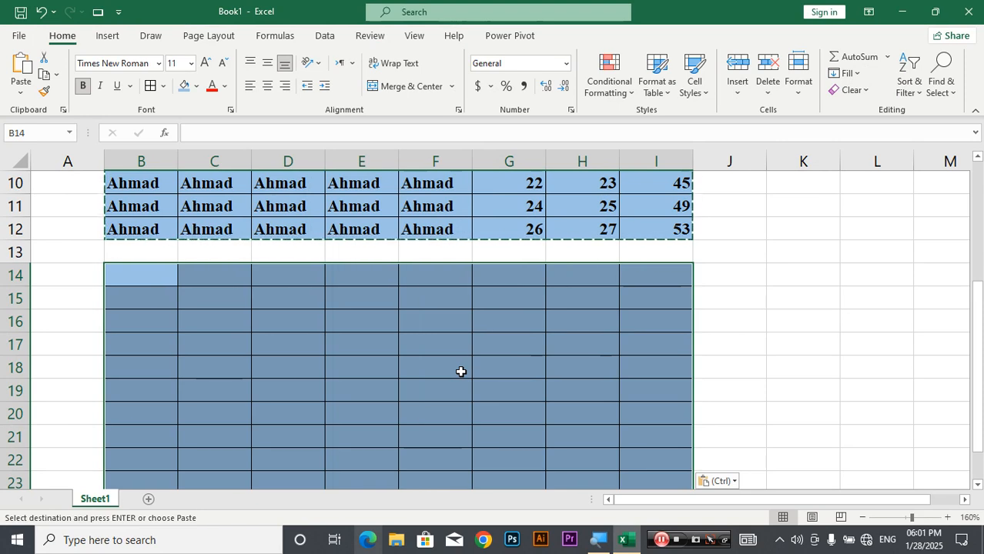
key(ctrl+z)
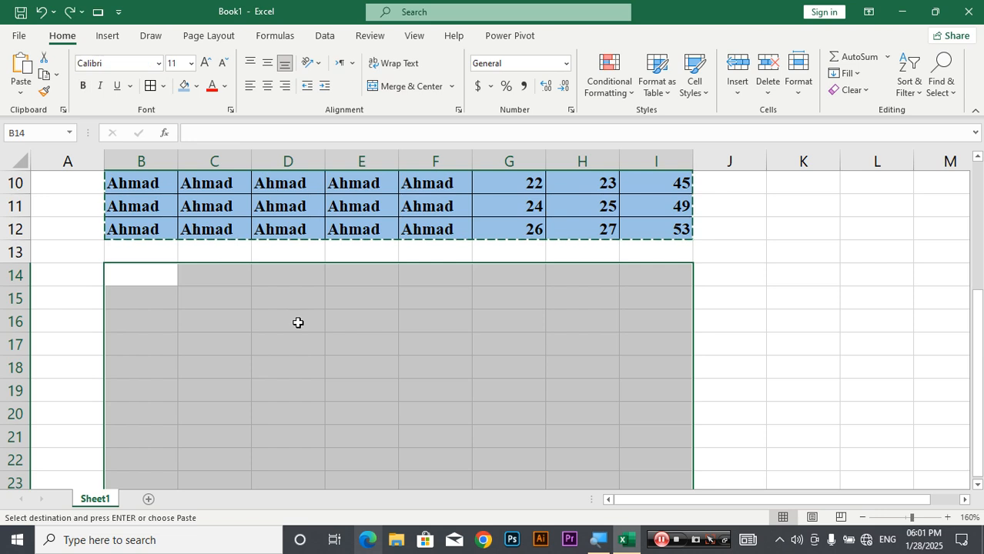
click(21, 89)
click(61, 266)
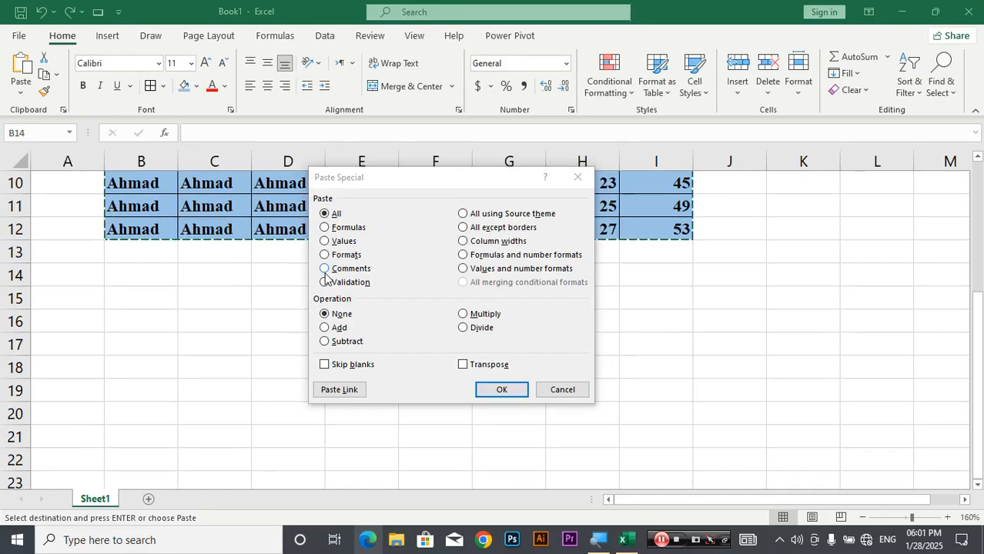
click(578, 177)
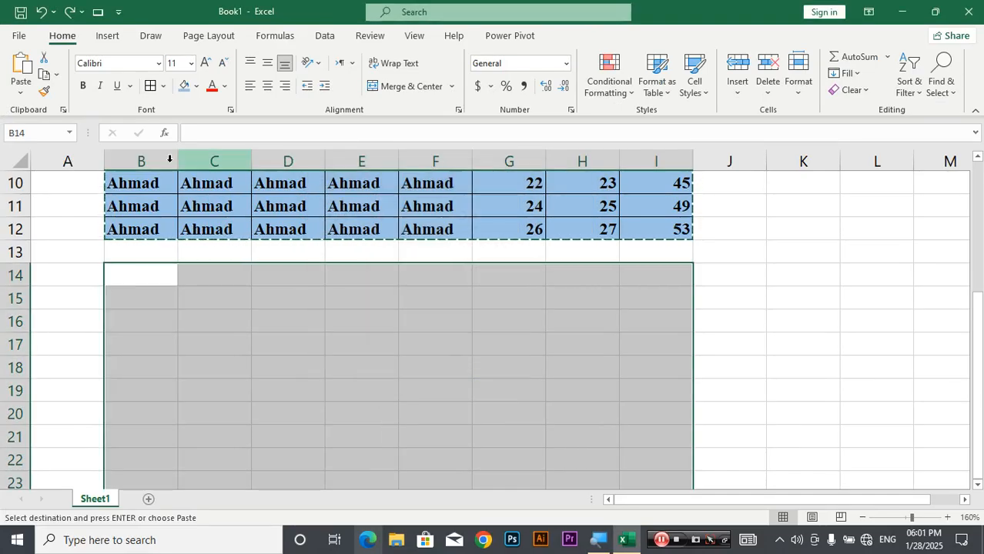
Try pasting the block at B14 with Values & Number Formatting, and undo the paste after checking the content of I14.
click(21, 92)
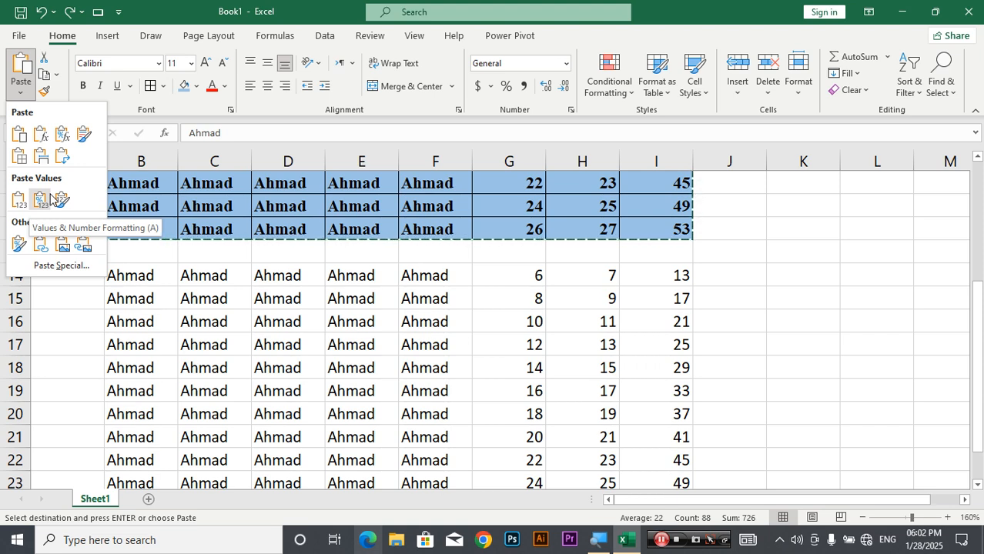
click(49, 198)
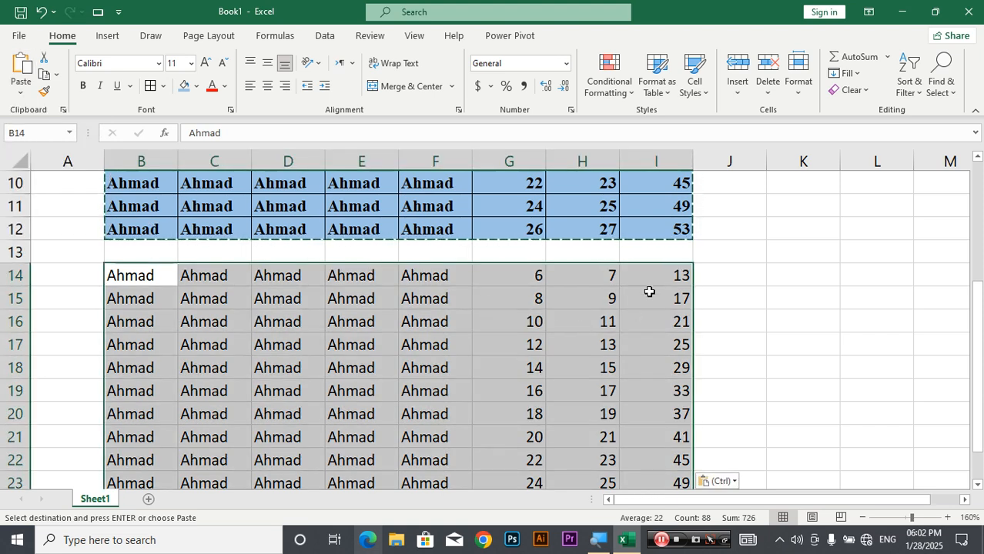
double_click(660, 274)
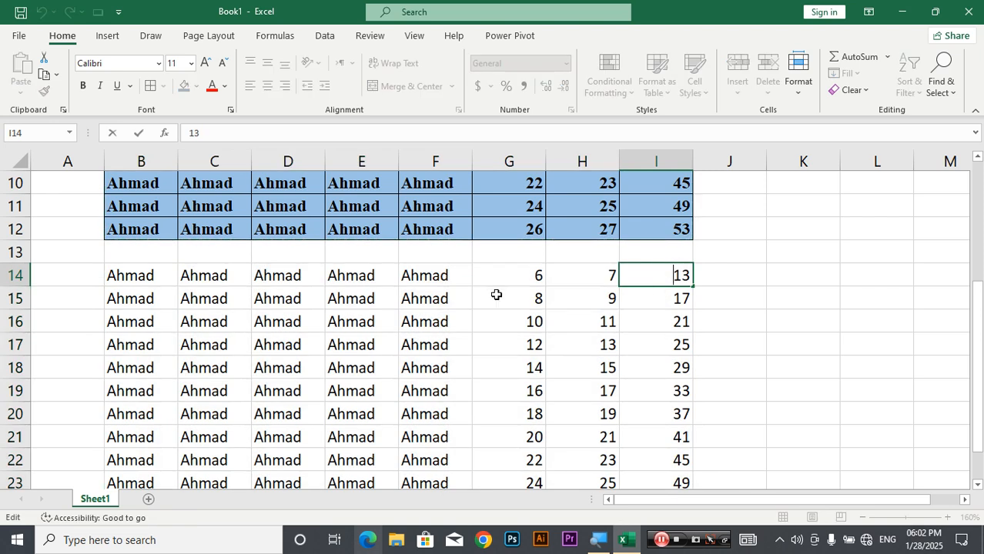
click(338, 302)
click(476, 321)
click(309, 296)
click(433, 369)
click(312, 373)
key(ctrl+z)
key(ctrl+z)
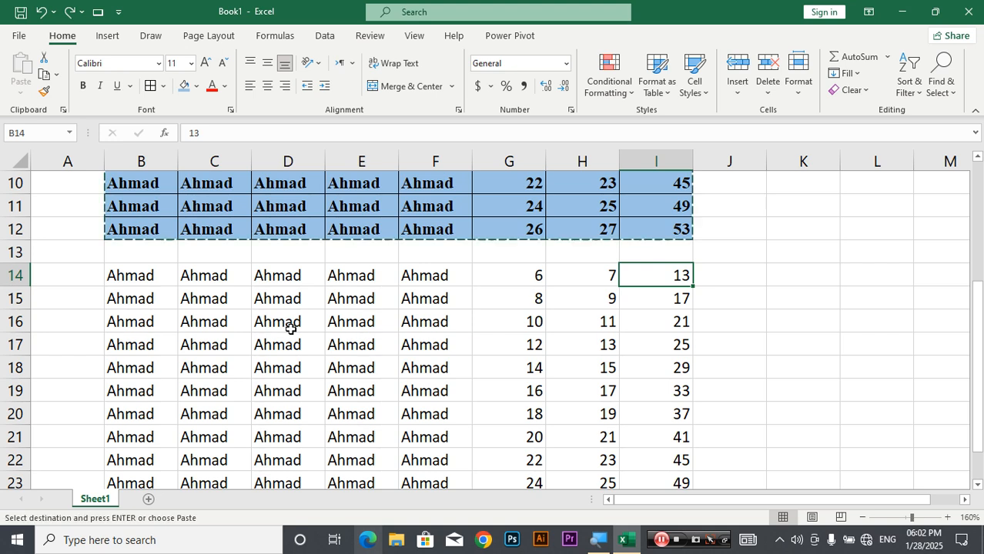
Paste the copied block at B14 with Paste Link and compare it with the source block above.
click(21, 92)
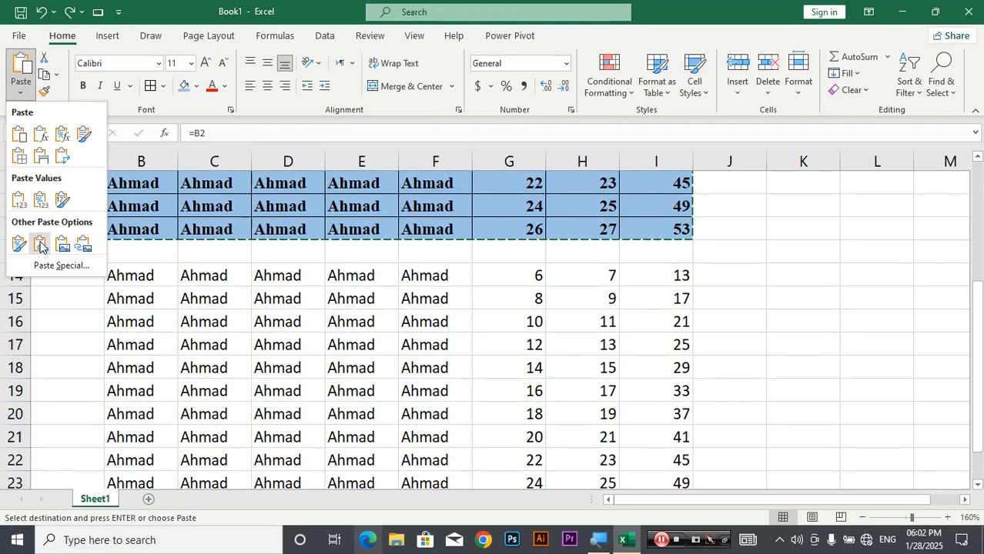
click(41, 245)
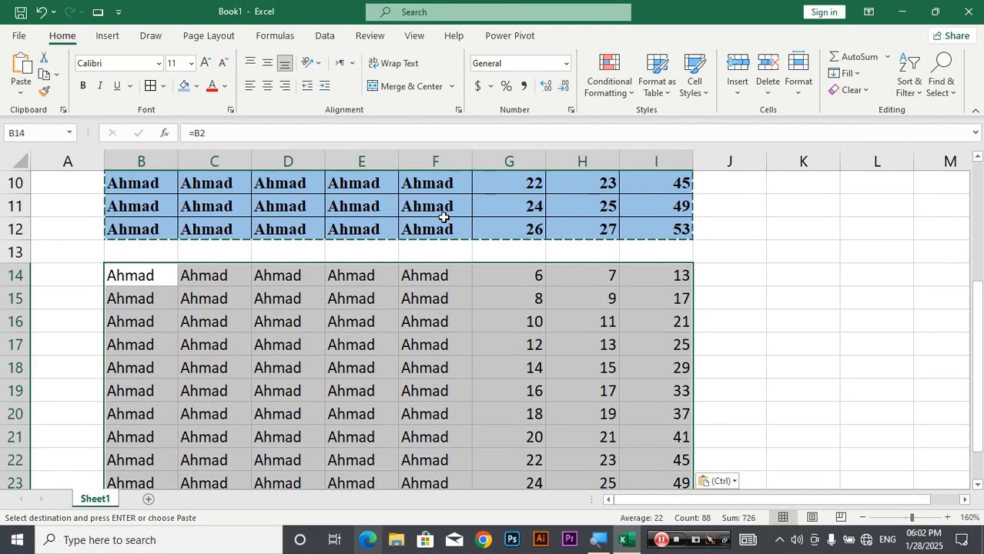
scroll(396, 218, down, 1)
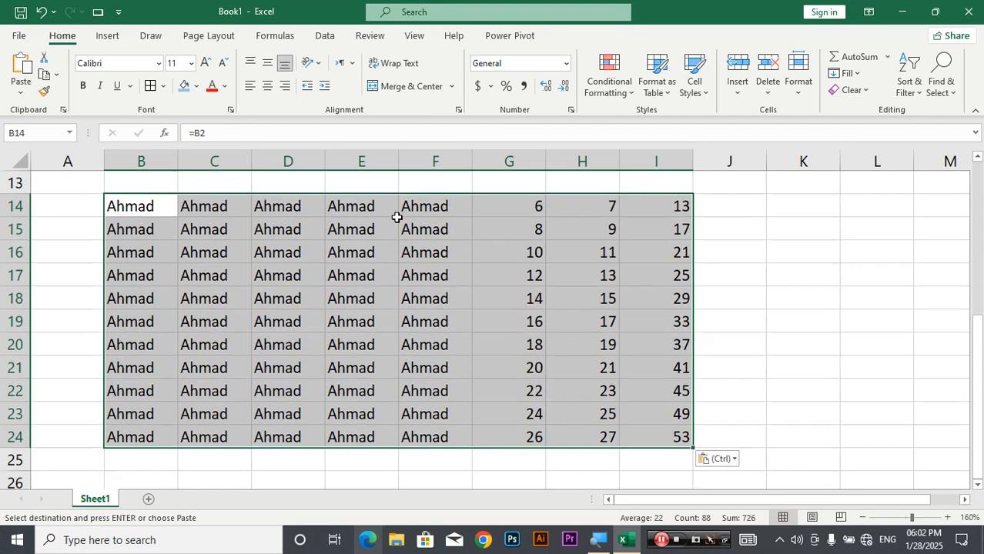
scroll(414, 247, up, 2)
ctrl+scroll(413, 248, down, 3)
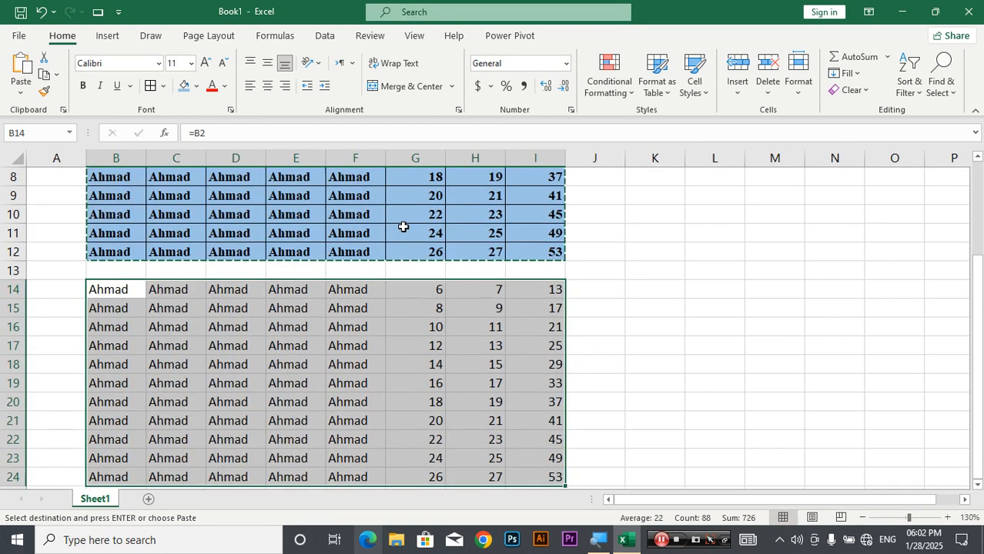
Clear the numbers in G9:I12 of the source block to test the linked copy.
drag(396, 202, 527, 251)
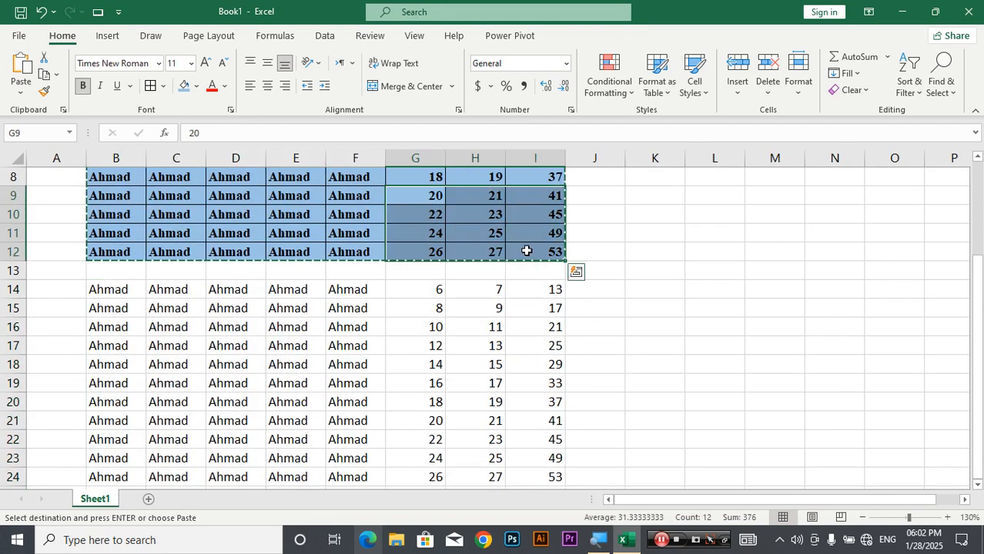
key(Delete)
click(614, 330)
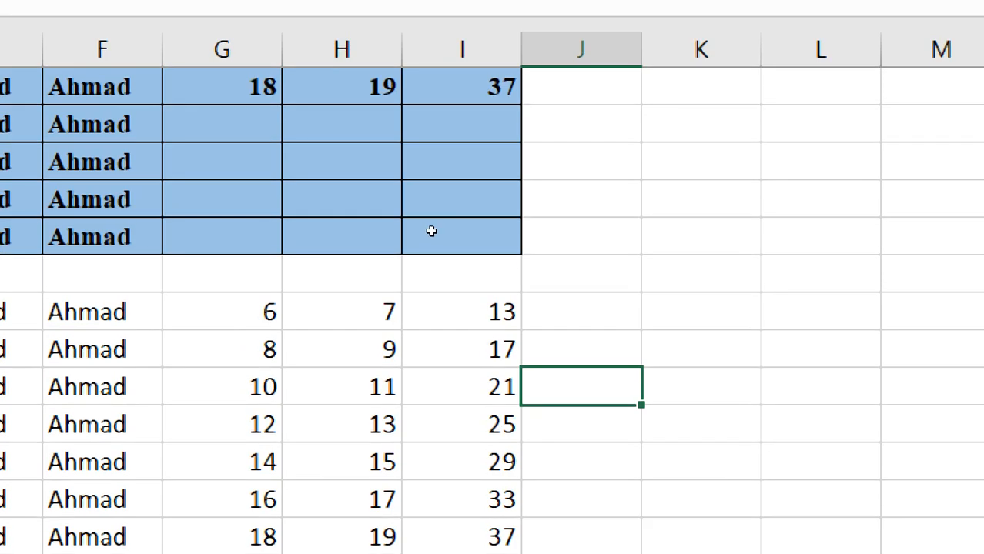
Fill the cleared range G9:I12 with 14 and check the linked rows in the copy below.
drag(222, 124, 517, 247)
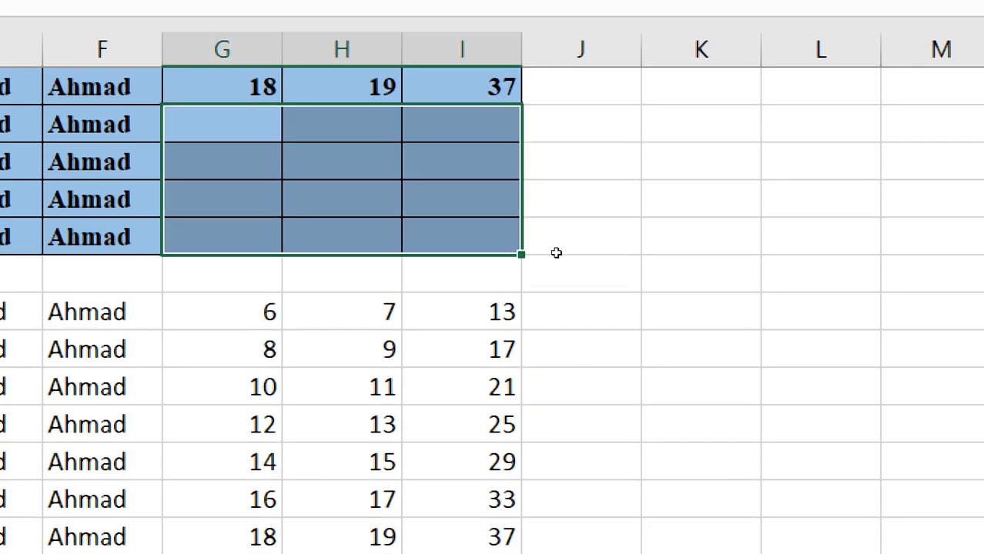
text(14)
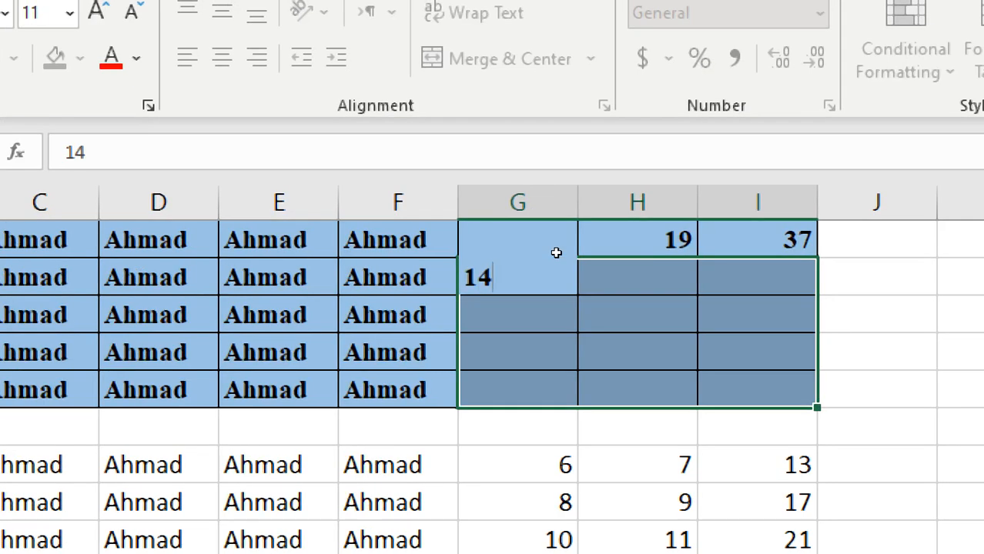
key(ctrl+Return)
scroll(545, 268, down, 4)
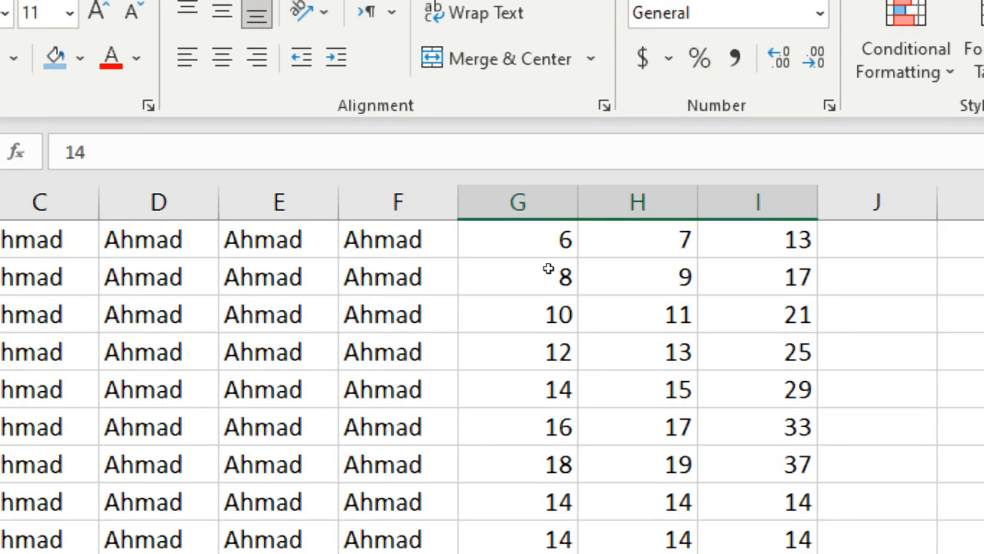
scroll(522, 248, up, 1)
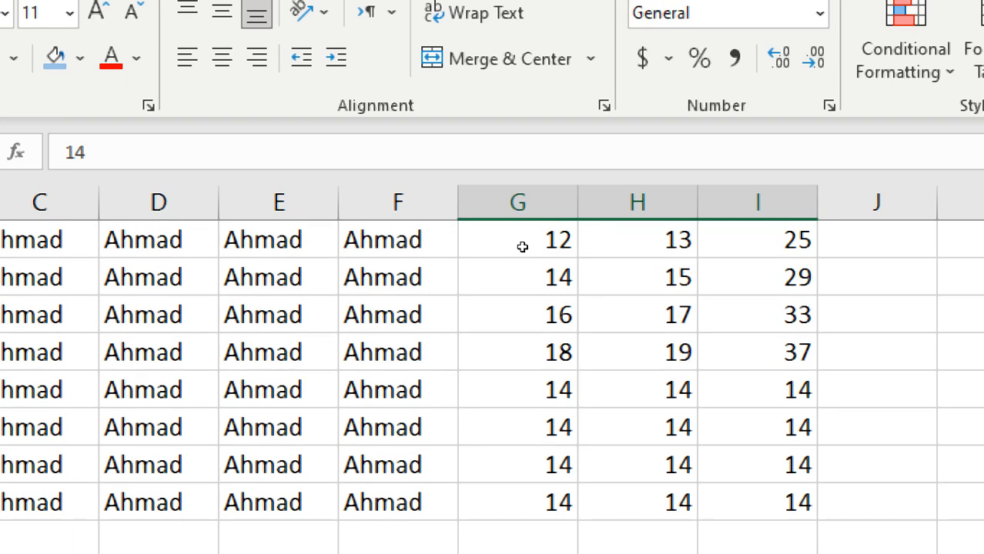
scroll(522, 246, up, 3)
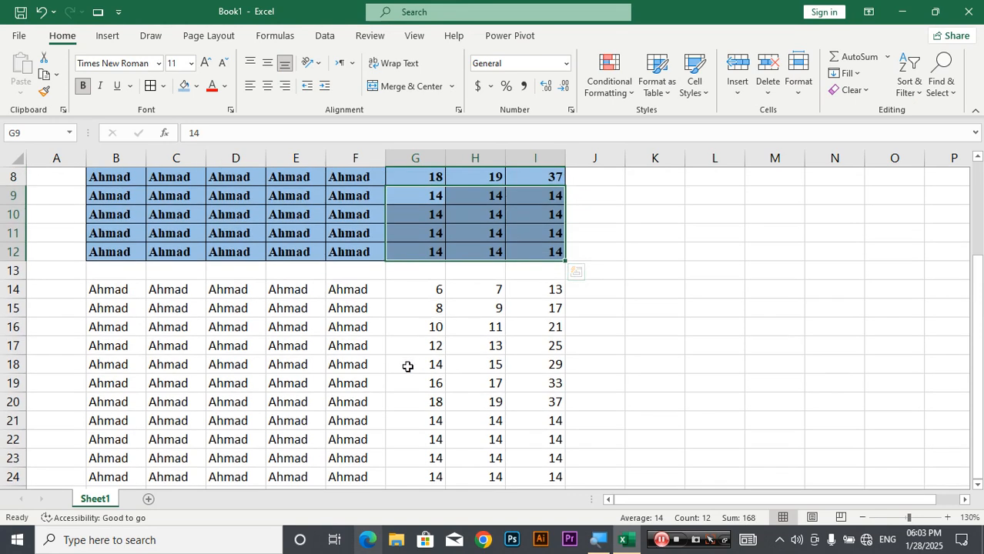
Undo the entries of 14, the clearing of G9:I12 and the linked paste.
key(ctrl+z)
key(ctrl+z)
key(ctrl+z)
scroll(388, 367, up, 2)
key(ctrl+z)
Paste the copied block as a picture below the source block and move it up over the source's last rows.
click(21, 90)
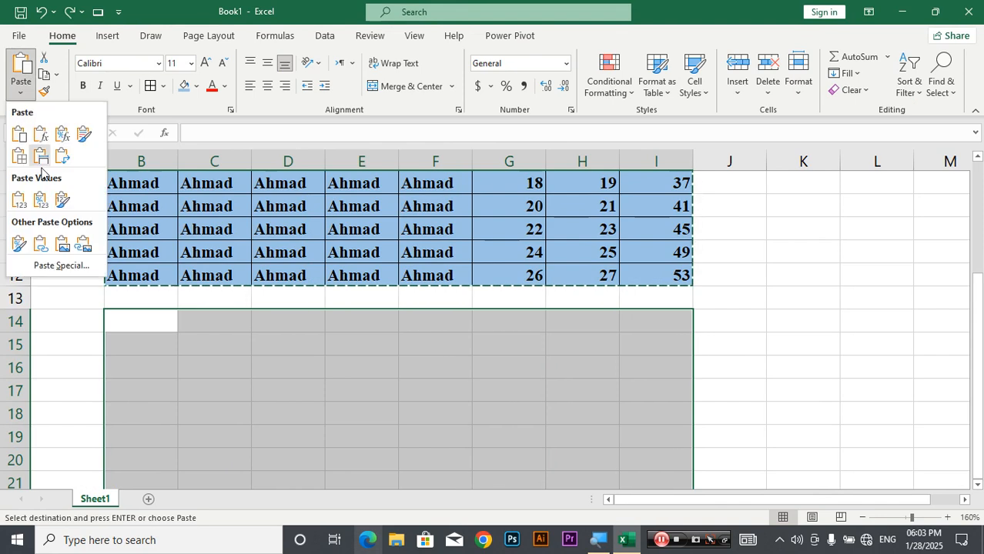
click(61, 244)
drag(264, 398, 455, 450)
drag(406, 424, 385, 400)
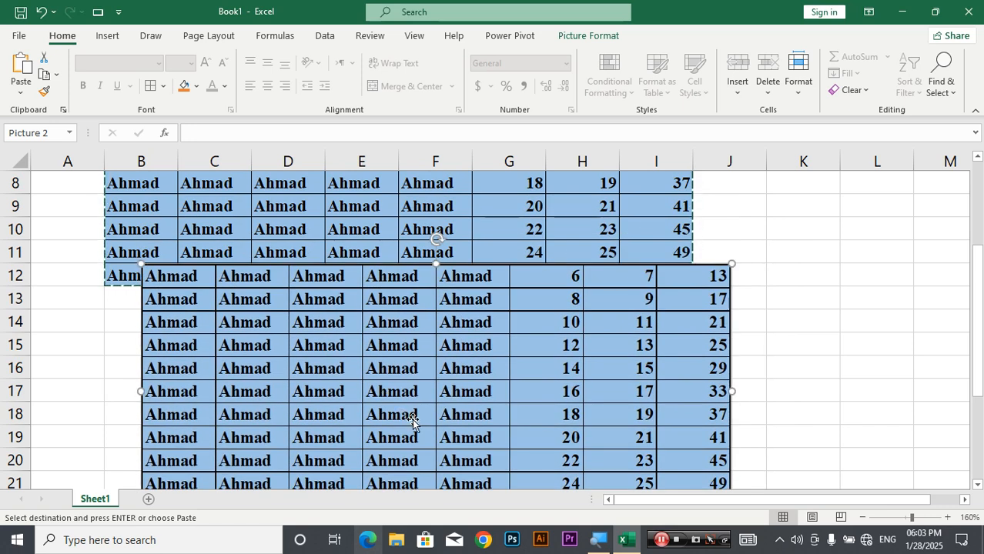
drag(424, 426, 425, 410)
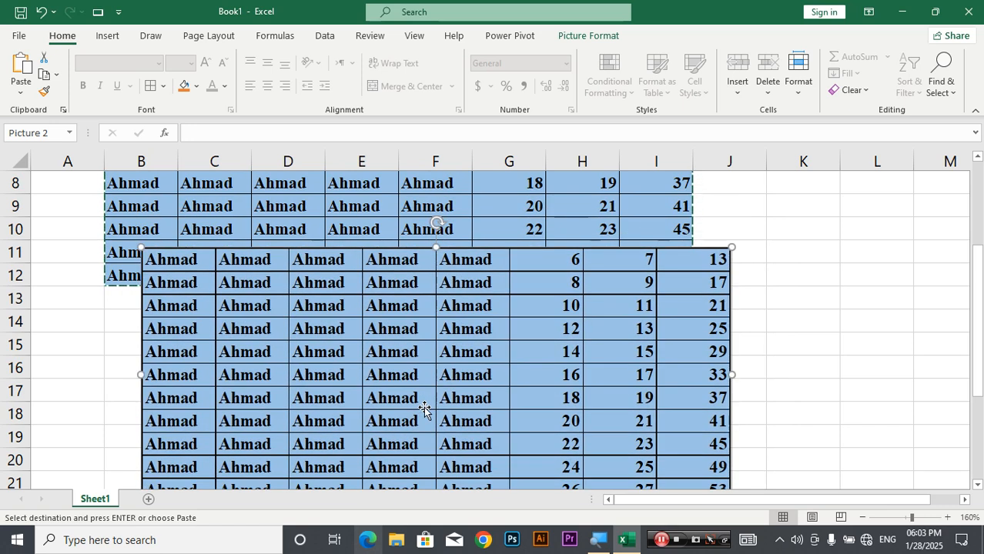
Delete the pasted picture and paste the copied block at B14 as a linked picture.
key(Delete)
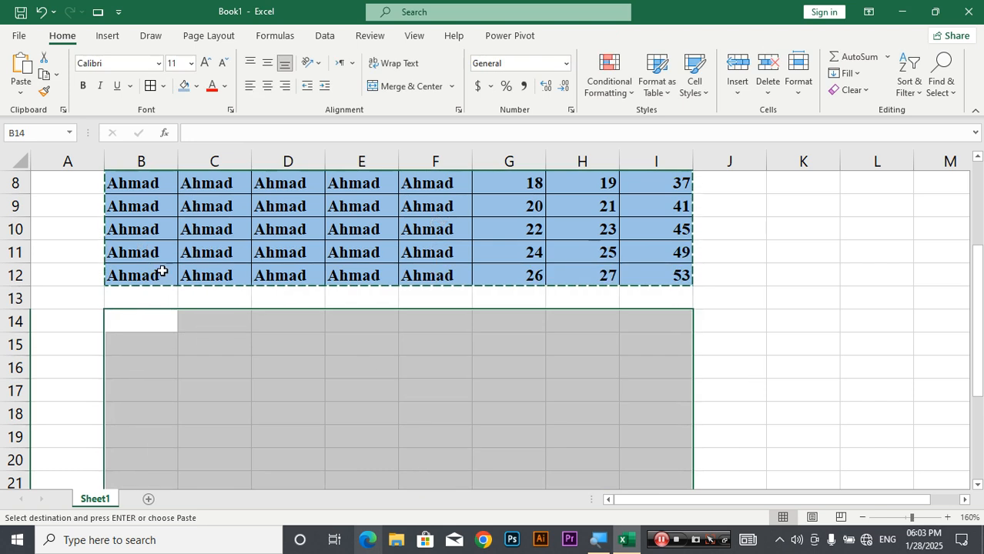
click(22, 91)
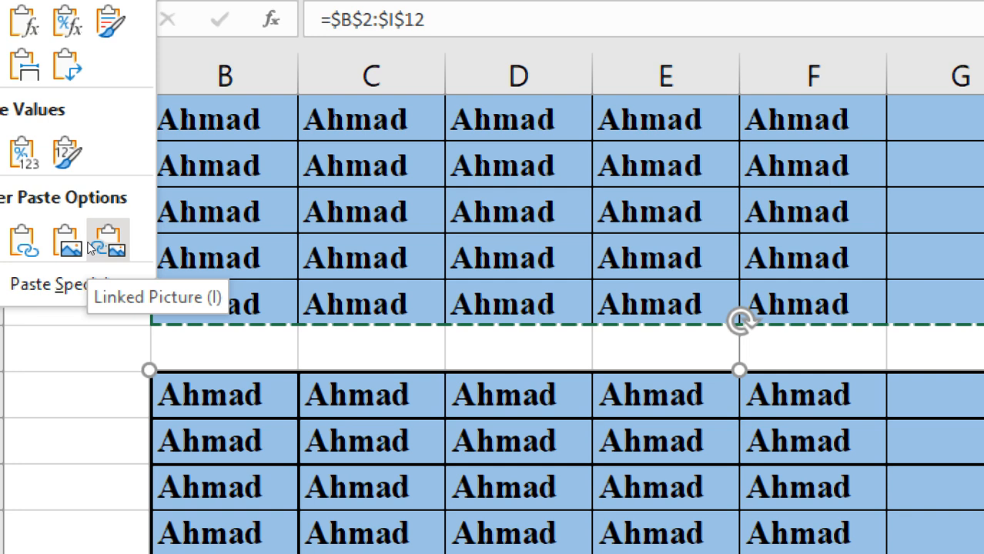
click(91, 246)
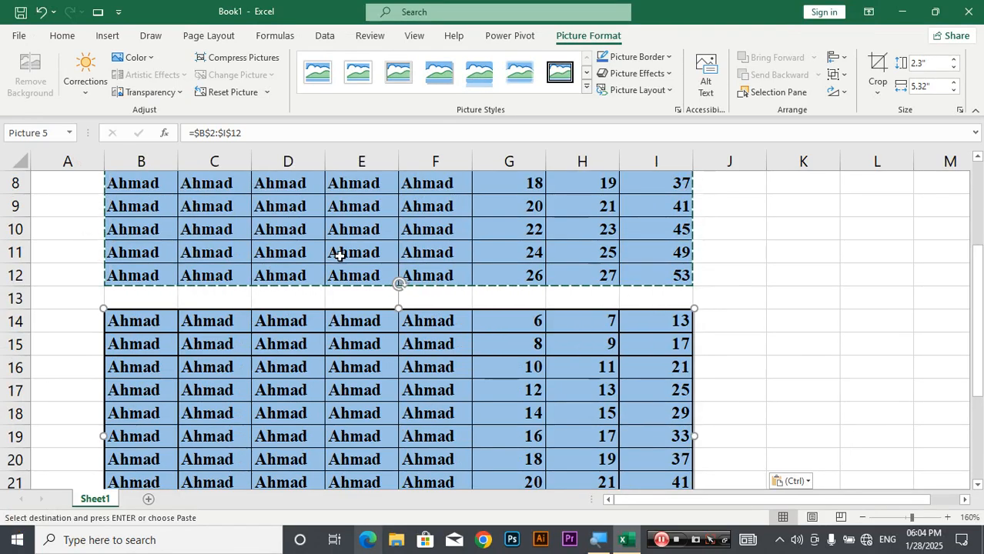
Clear the numbers in G4:I9 of the source block and check the linked picture below.
click(460, 236)
scroll(447, 229, up, 1)
scroll(447, 230, up, 2)
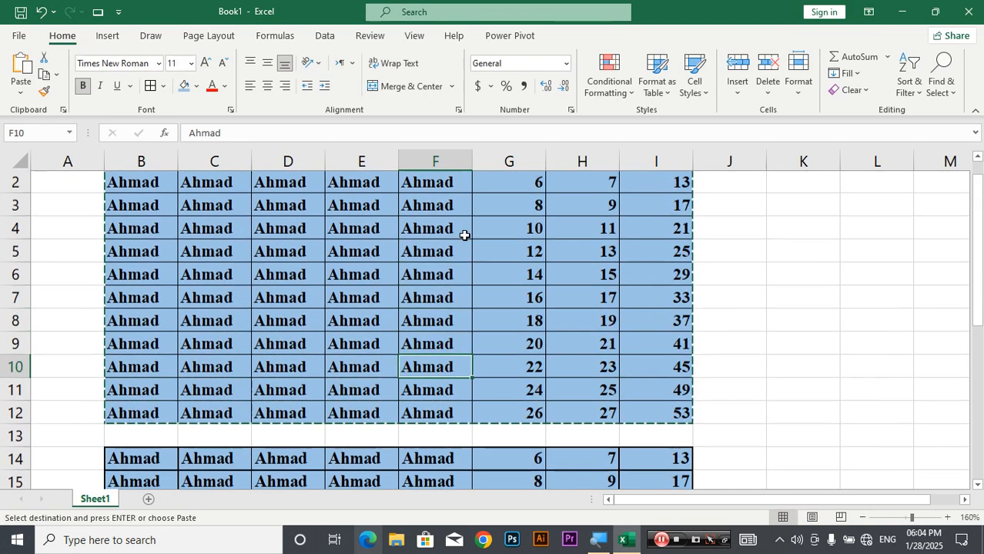
drag(480, 231, 660, 340)
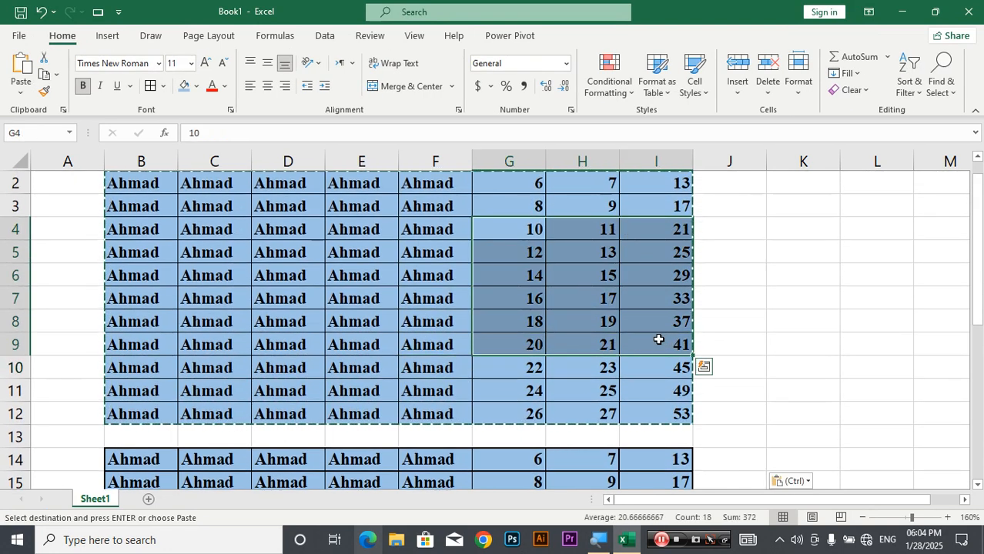
key(Delete)
scroll(655, 315, down, 3)
Delete the linked picture and undo the clearing of G4:I9 in the source block.
click(555, 372)
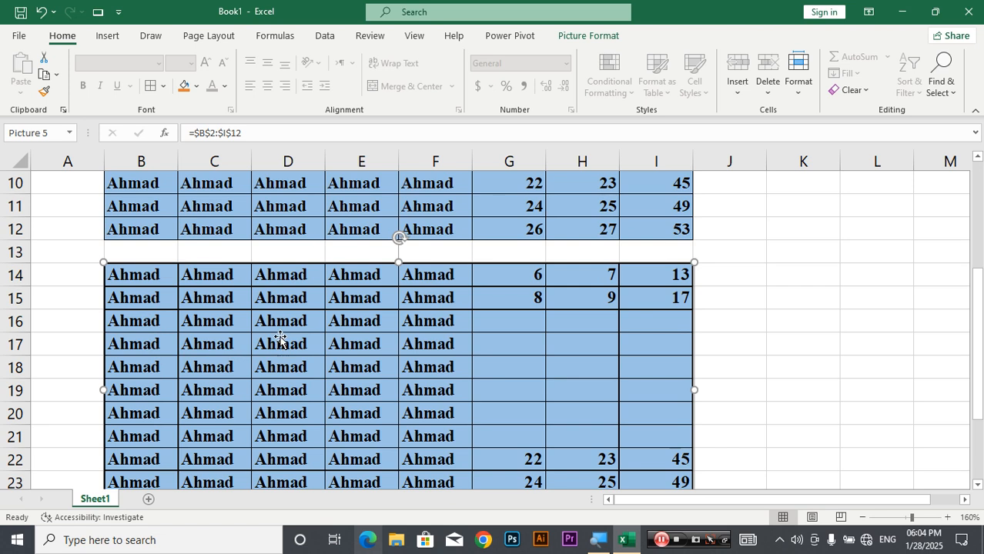
key(Delete)
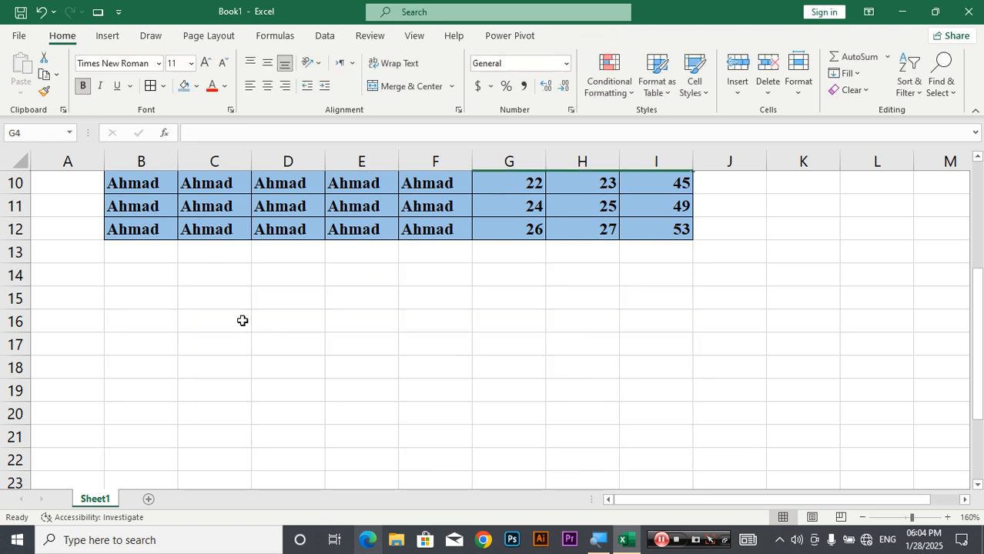
scroll(204, 298, up, 3)
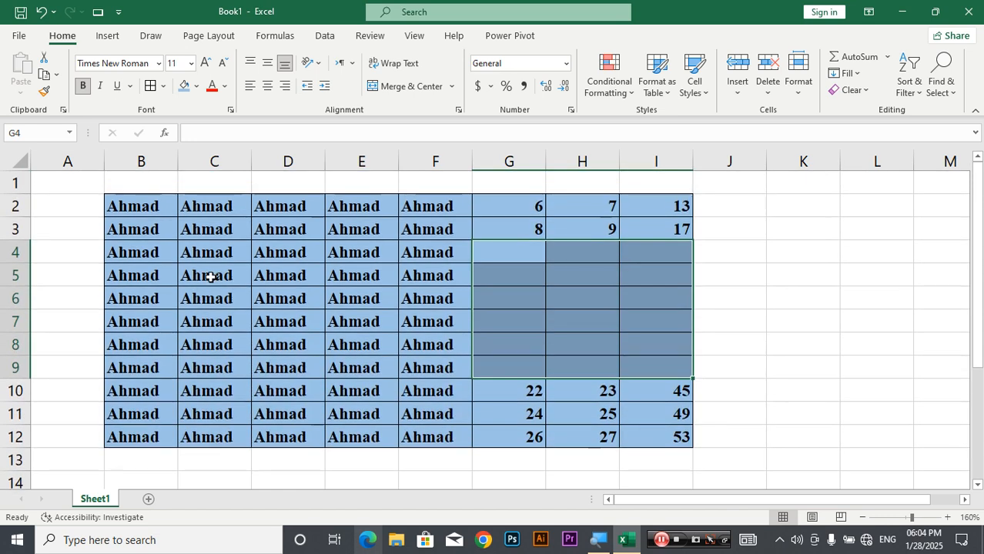
key(ctrl+z)
key(ctrl+z)
click(210, 243)
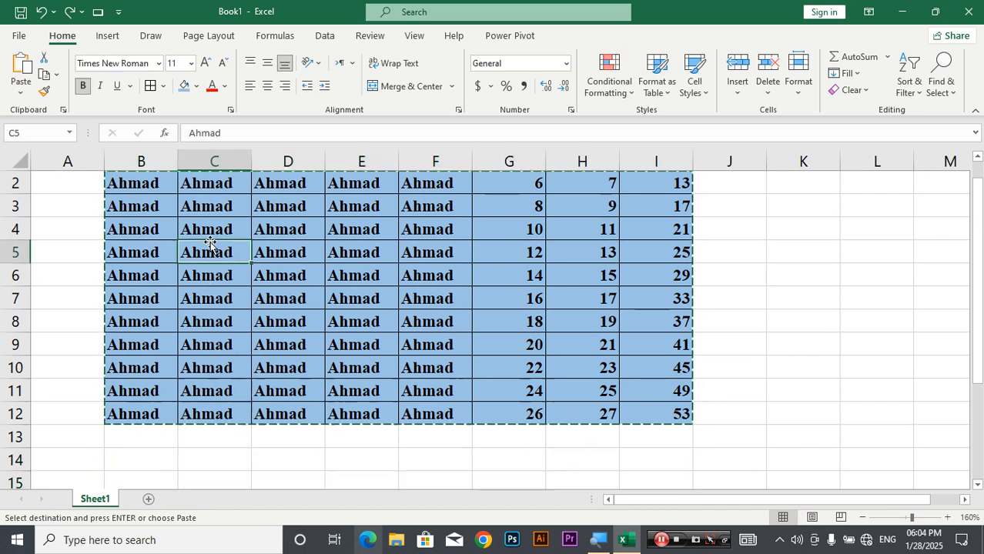
Cut the formatted block B2:I12 and paste it at B14.
scroll(209, 249, up, 1)
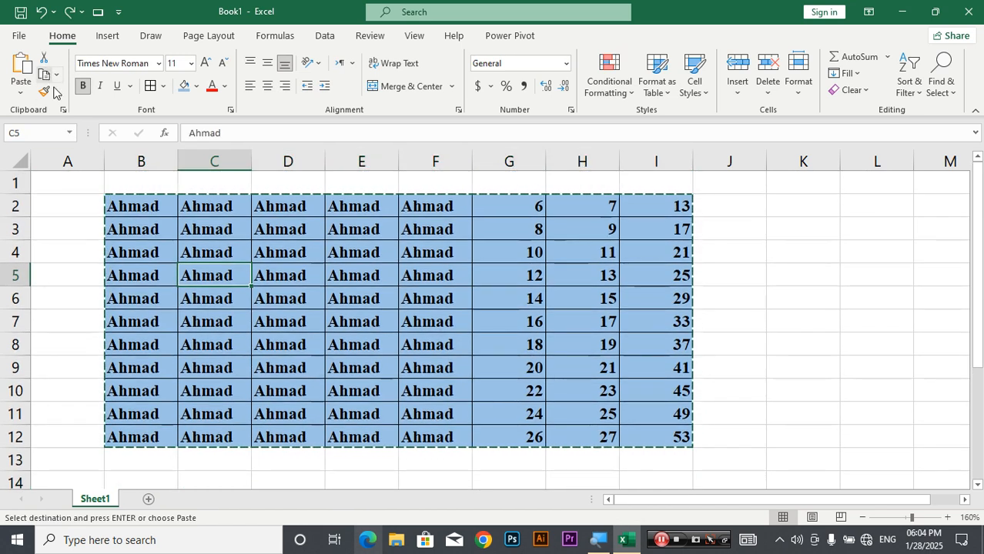
drag(136, 205, 646, 454)
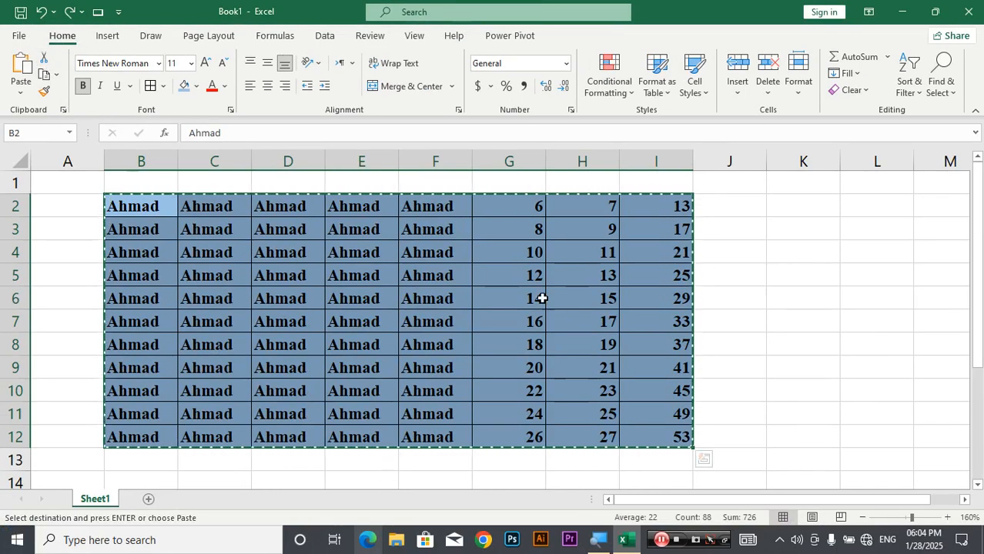
scroll(361, 312, down, 2)
click(148, 337)
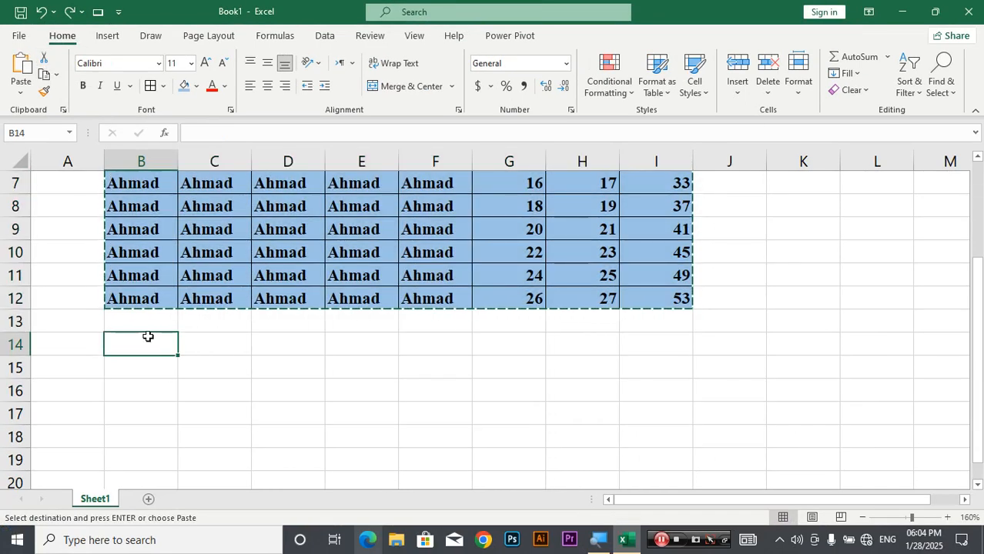
key(ctrl+v)
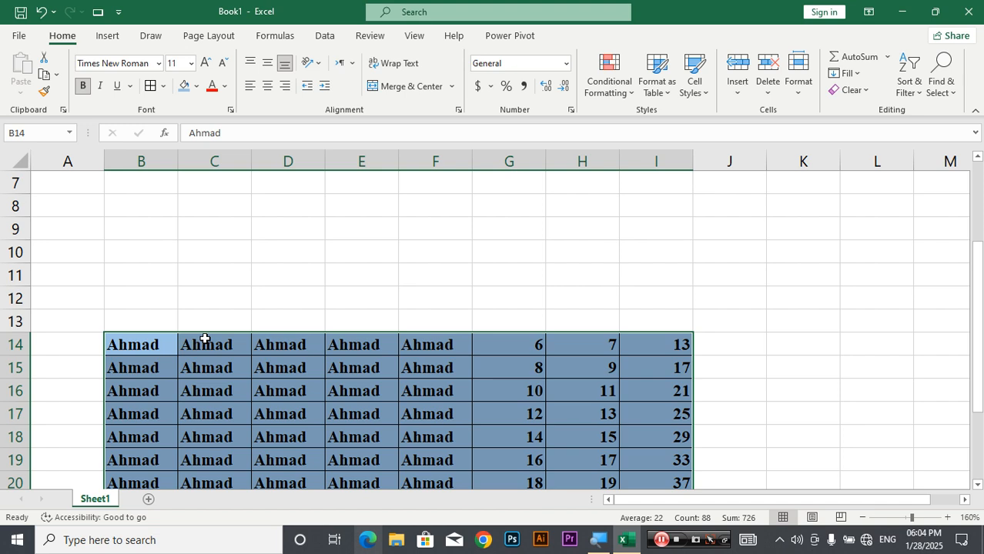
Cut the block starting at B14 and paste it at B1.
scroll(212, 335, down, 1)
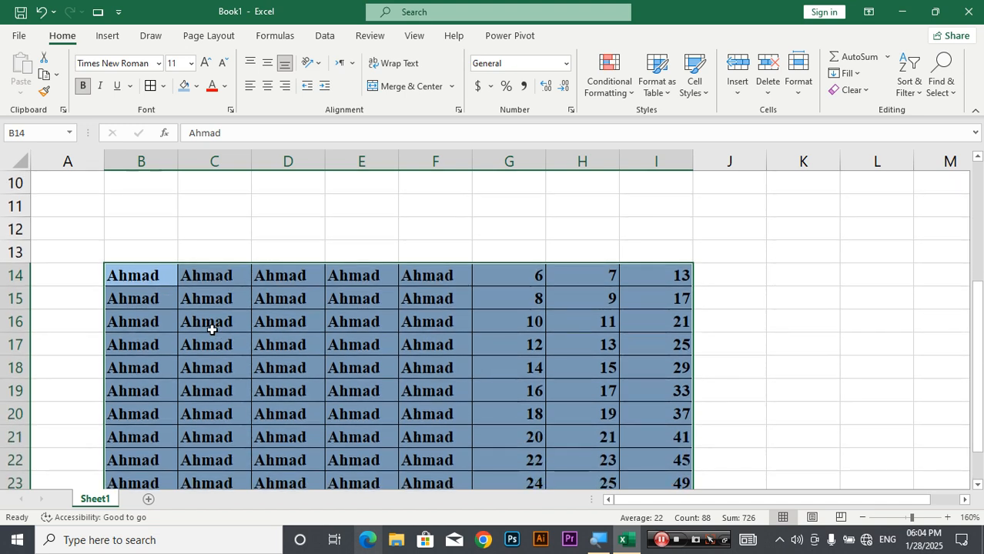
key(ctrl+c)
scroll(208, 308, up, 3)
click(141, 187)
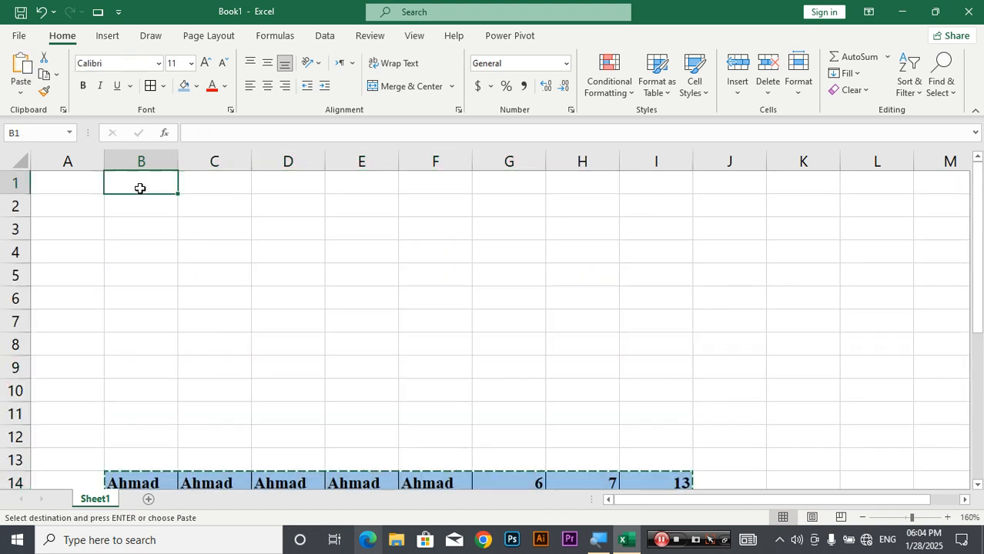
key(ctrl+v)
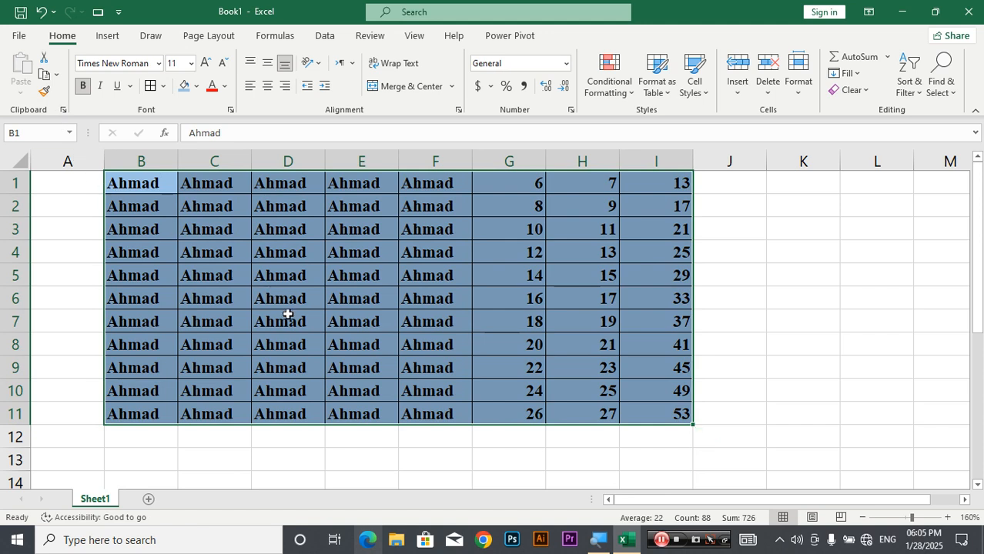
Fill the range B13:G20 below the formatted block with the value 12.
scroll(437, 387, down, 3)
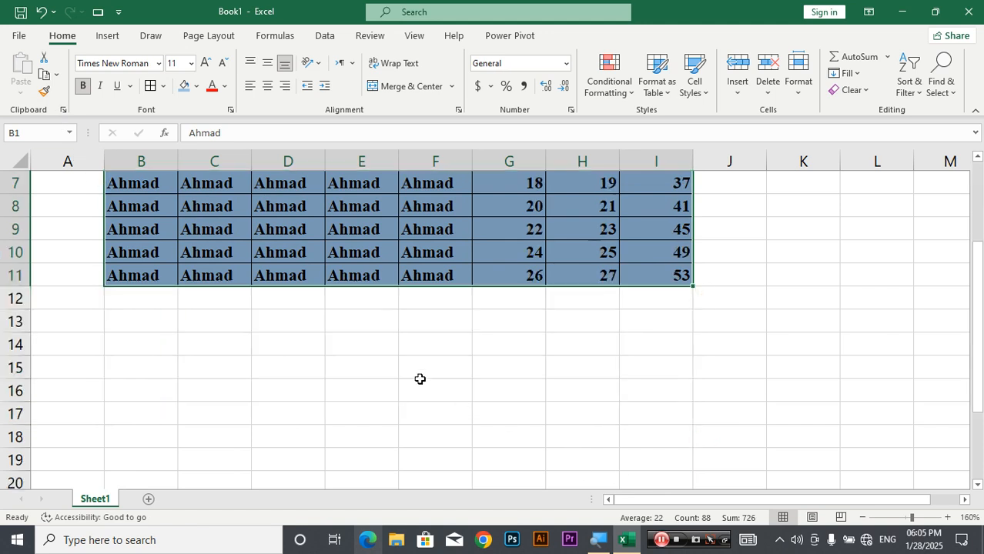
drag(146, 252, 515, 425)
text(12)
key(ctrl+Return)
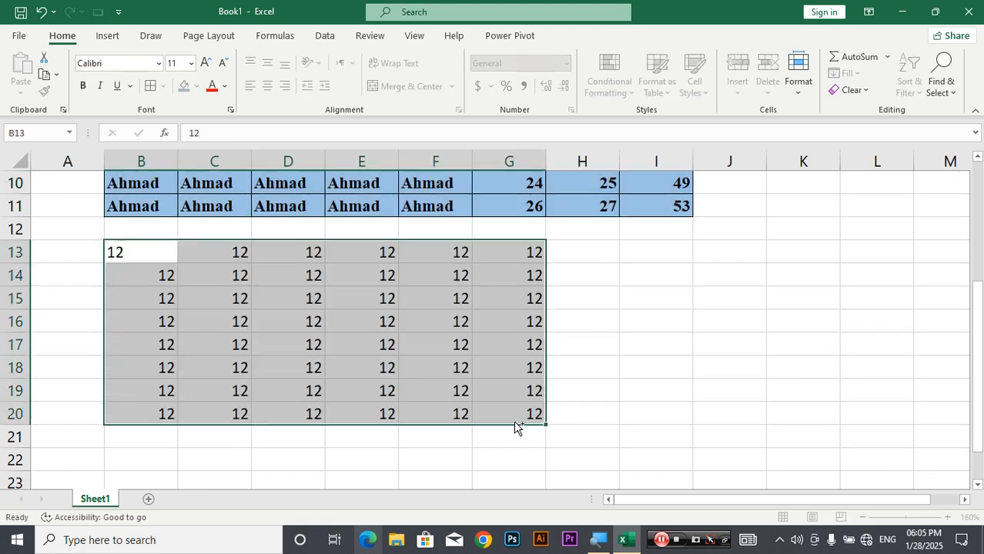
Compare the formatting of the block in B1:I11 with the plain cells in B13:G20.
scroll(514, 423, up, 1)
scroll(515, 422, up, 3)
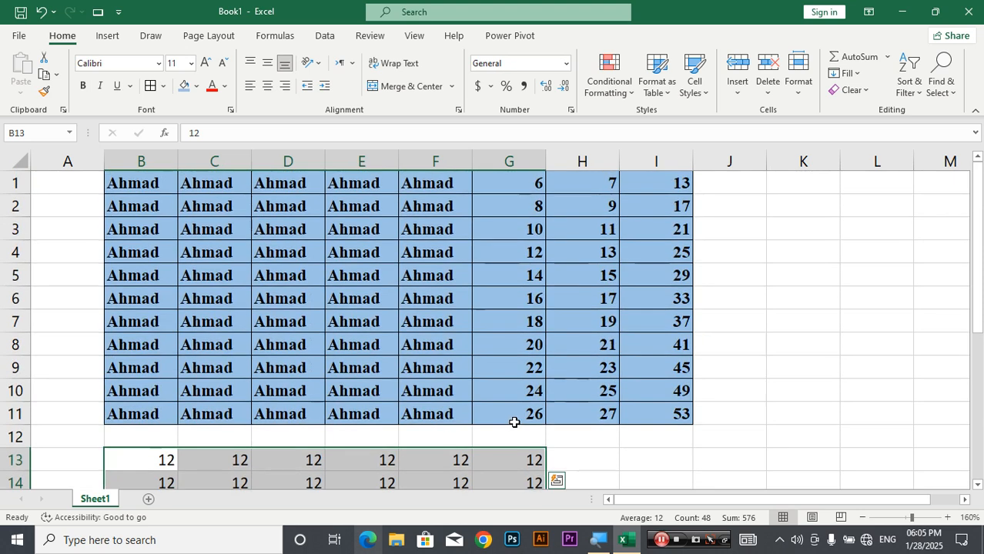
scroll(514, 422, down, 3)
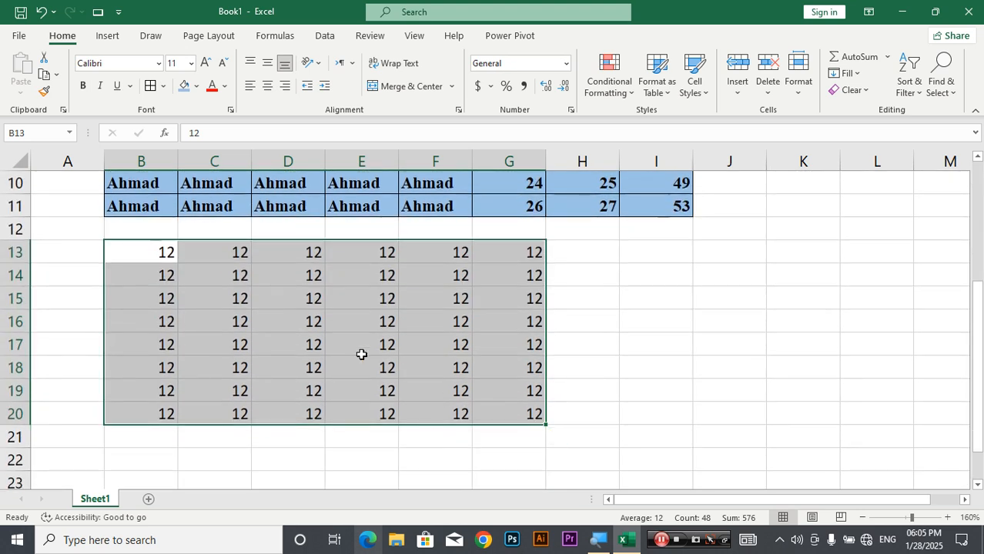
scroll(314, 325, up, 1)
scroll(314, 324, up, 3)
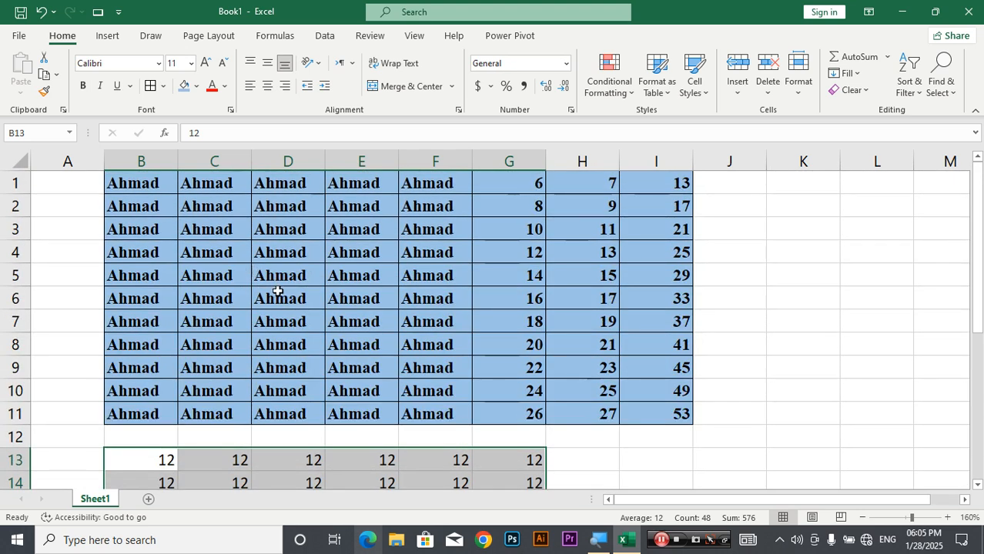
scroll(277, 291, down, 1)
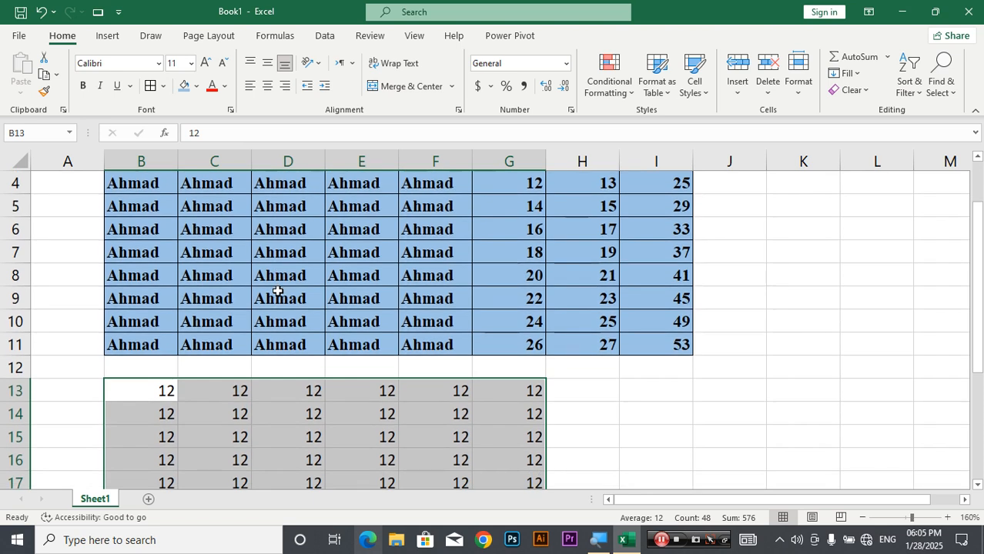
scroll(278, 292, up, 1)
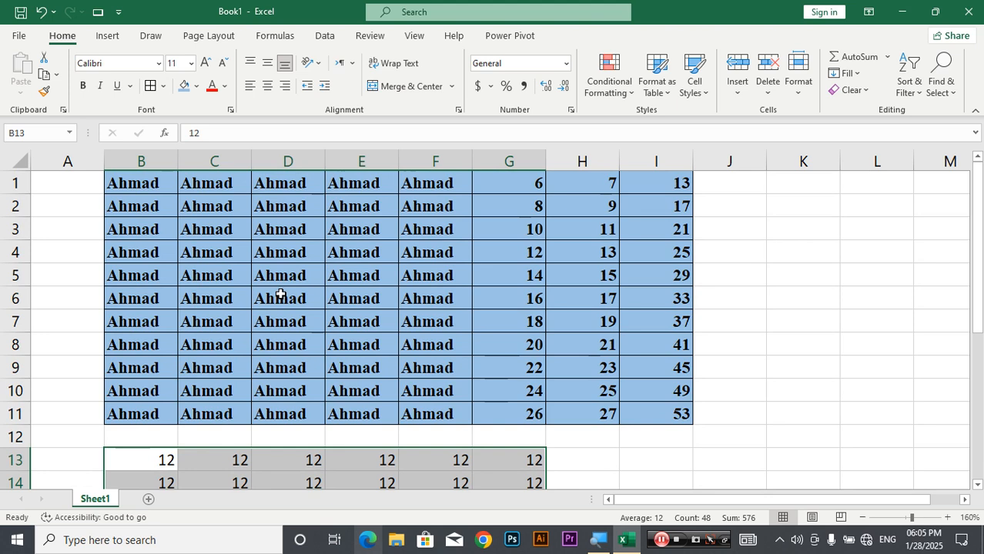
scroll(281, 295, down, 2)
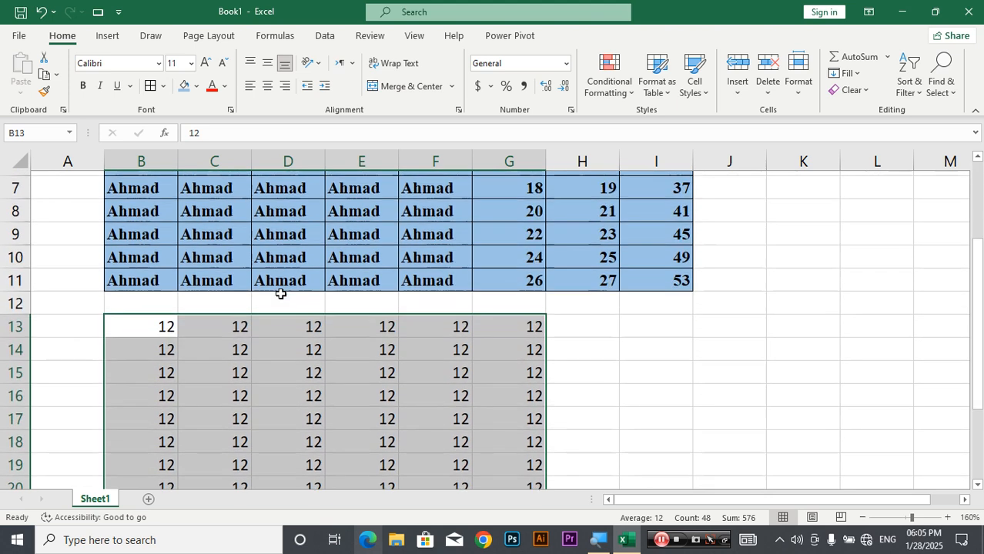
scroll(281, 293, up, 2)
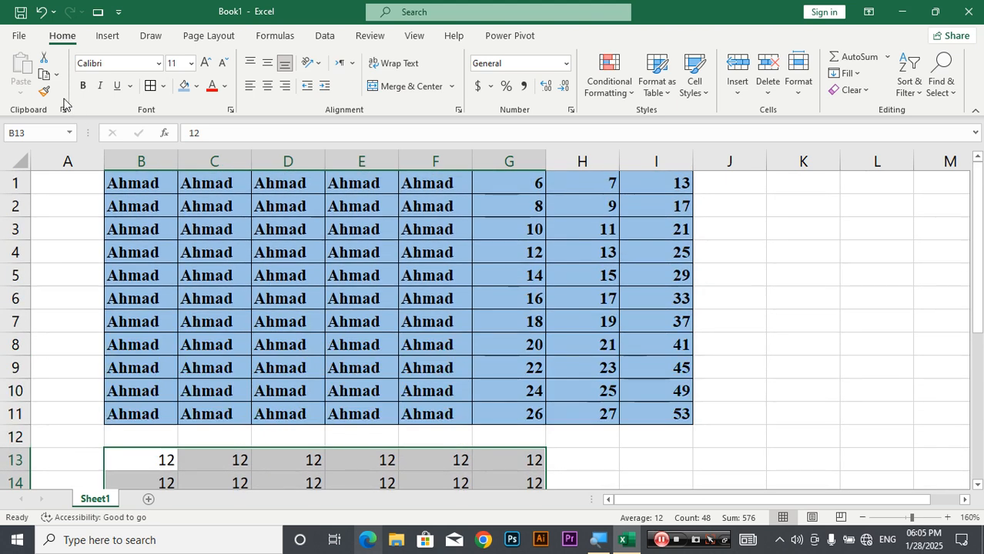
Copy the formatting of B1:H11 onto B13:G20 with Format Painter and review both blocks.
click(167, 252)
drag(149, 190, 558, 421)
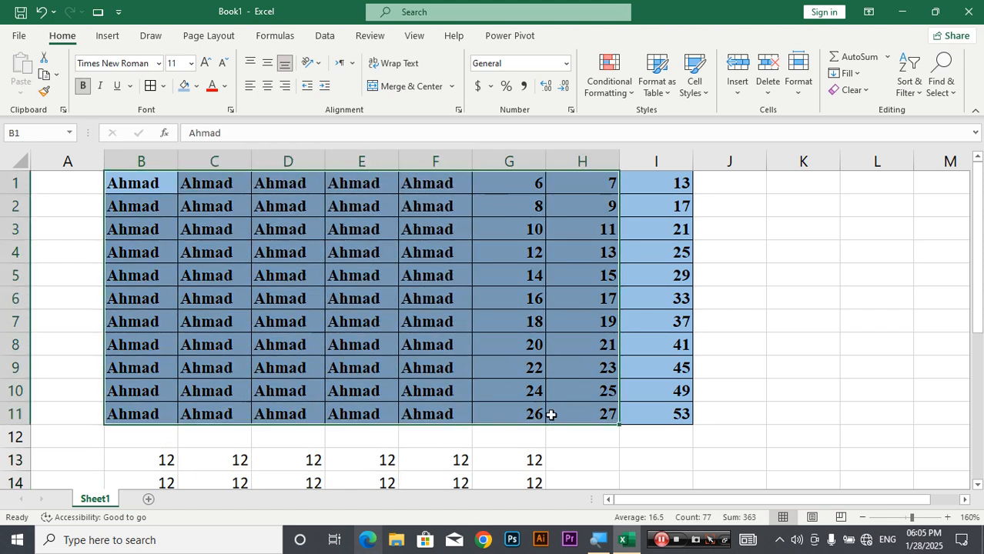
click(45, 94)
scroll(158, 235, down, 3)
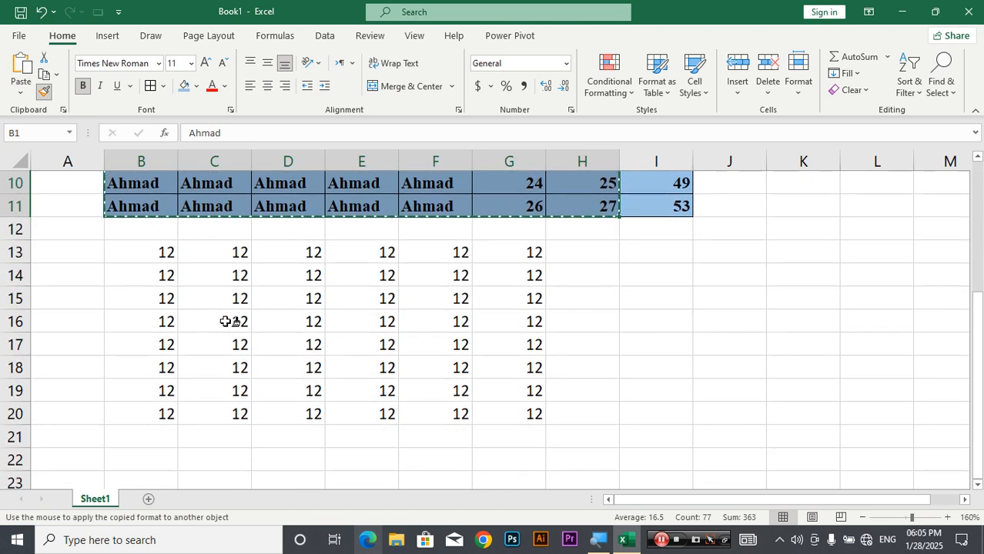
mouse_move(161, 250)
mouse_down()
mouse_move(141, 246)
mouse_move(286, 346)
mouse_move(462, 405)
mouse_move(501, 407)
mouse_up()
double_click(386, 453)
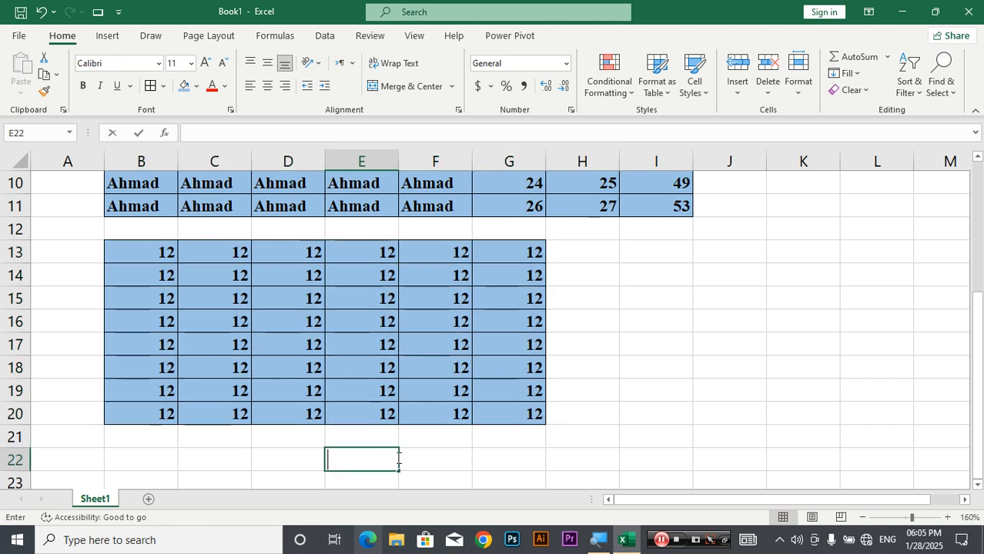
scroll(395, 429, up, 1)
scroll(395, 428, down, 1)
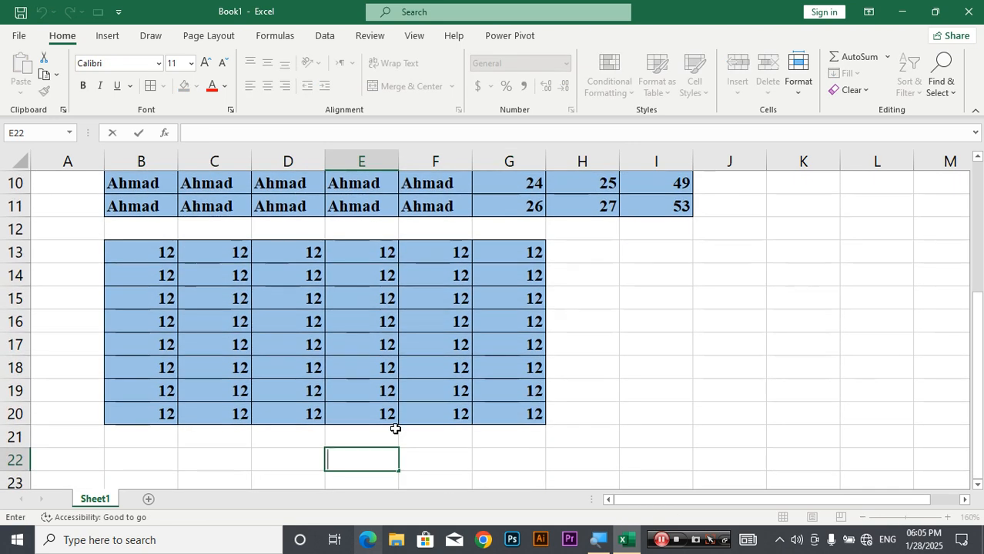
scroll(396, 427, up, 3)
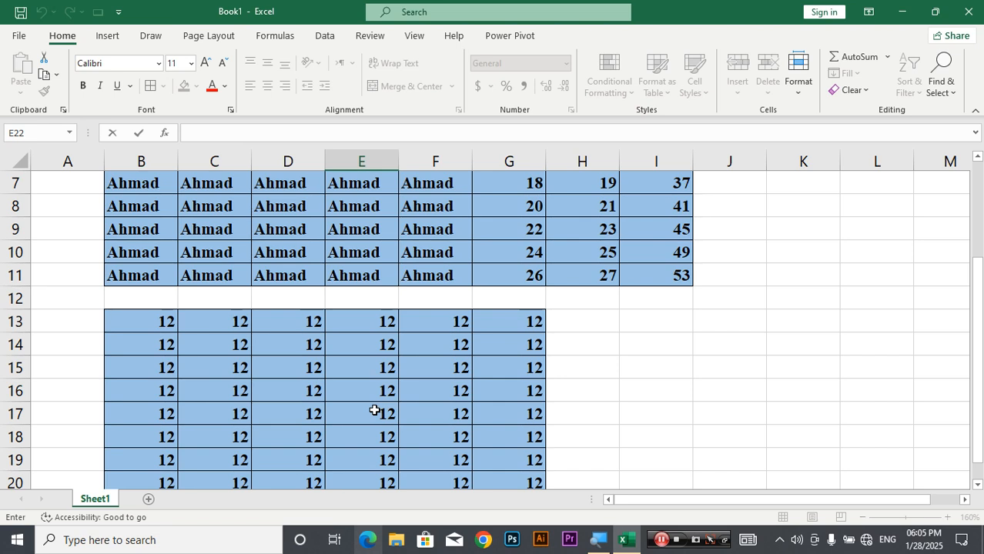
scroll(371, 409, up, 2)
click(340, 348)
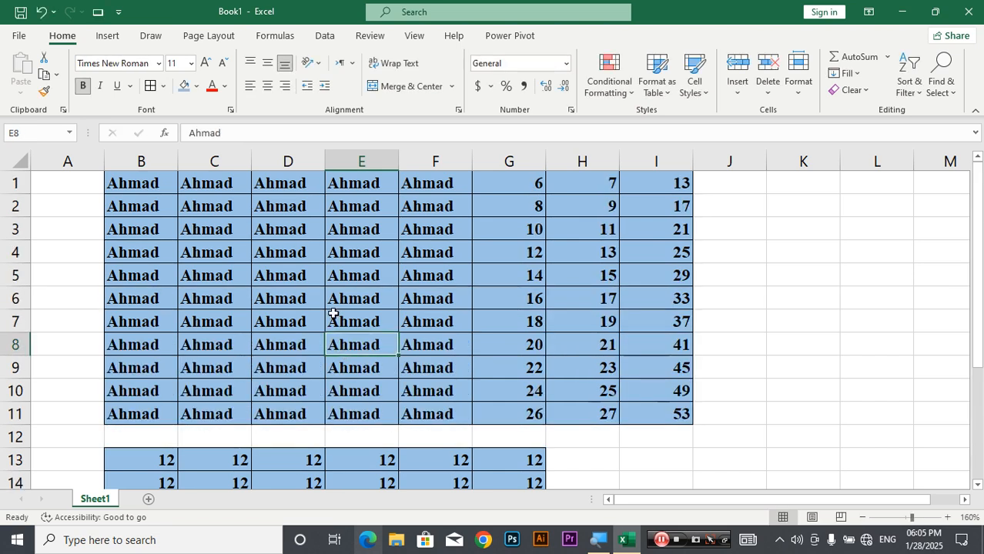